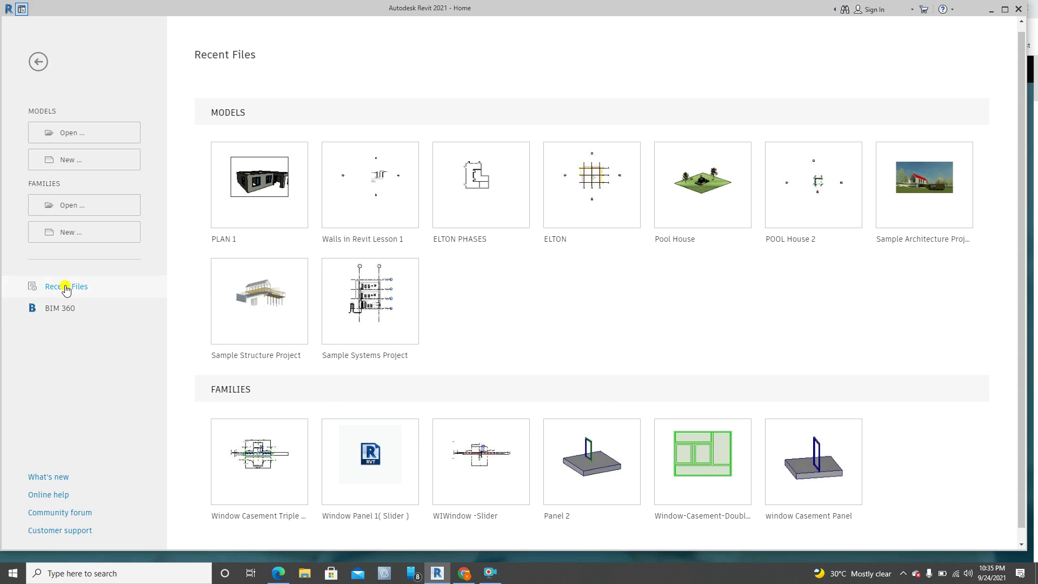
- Create a new project from the Imperial-Architectural Template
click(63, 163)
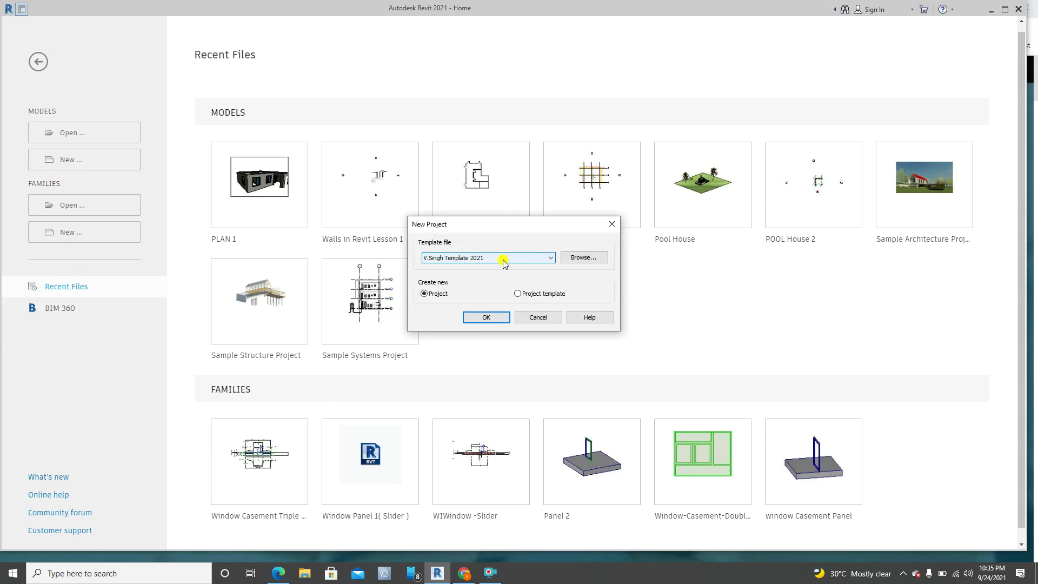
click(552, 258)
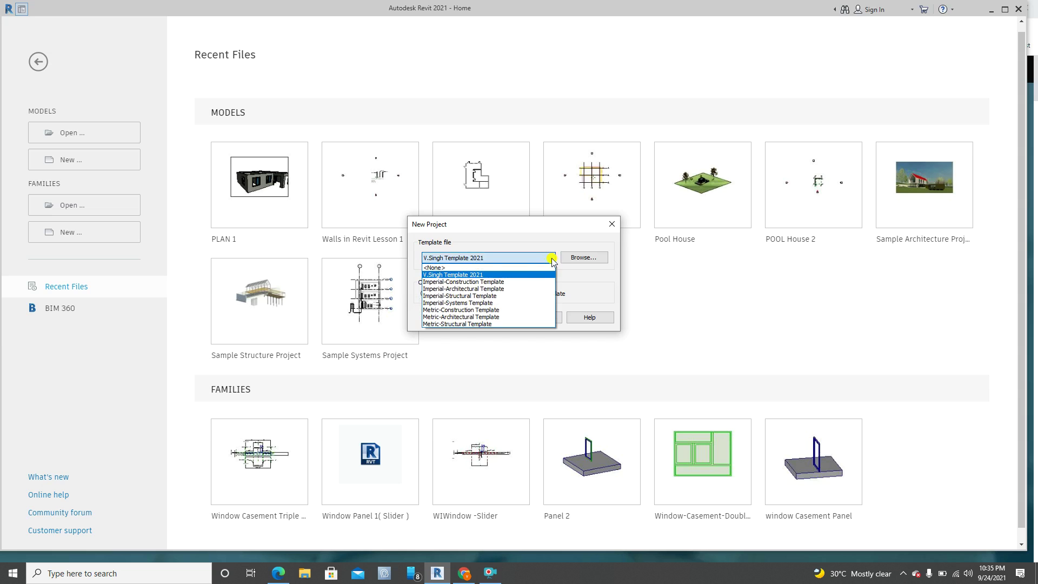
click(477, 289)
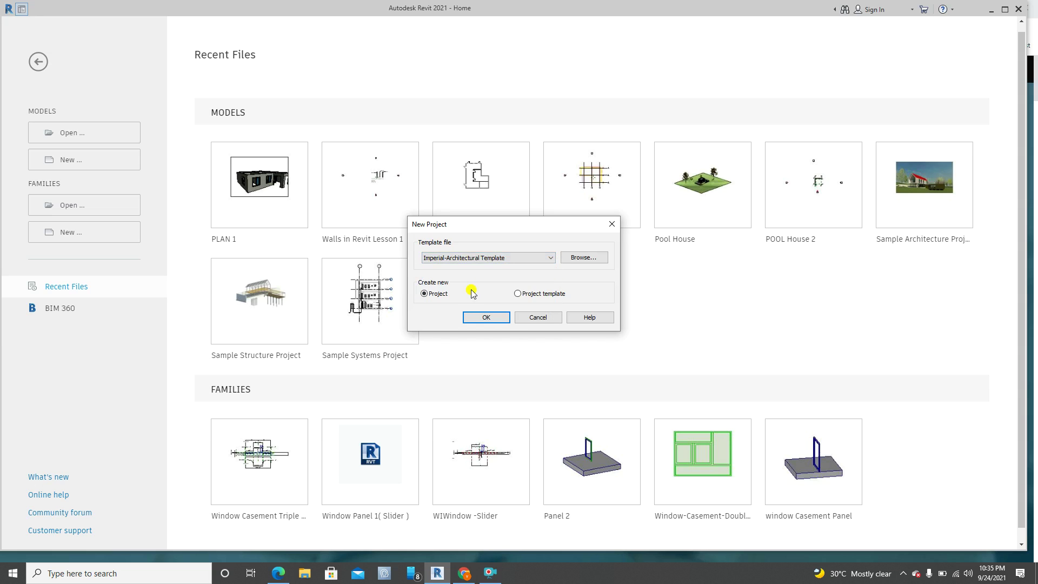
click(486, 318)
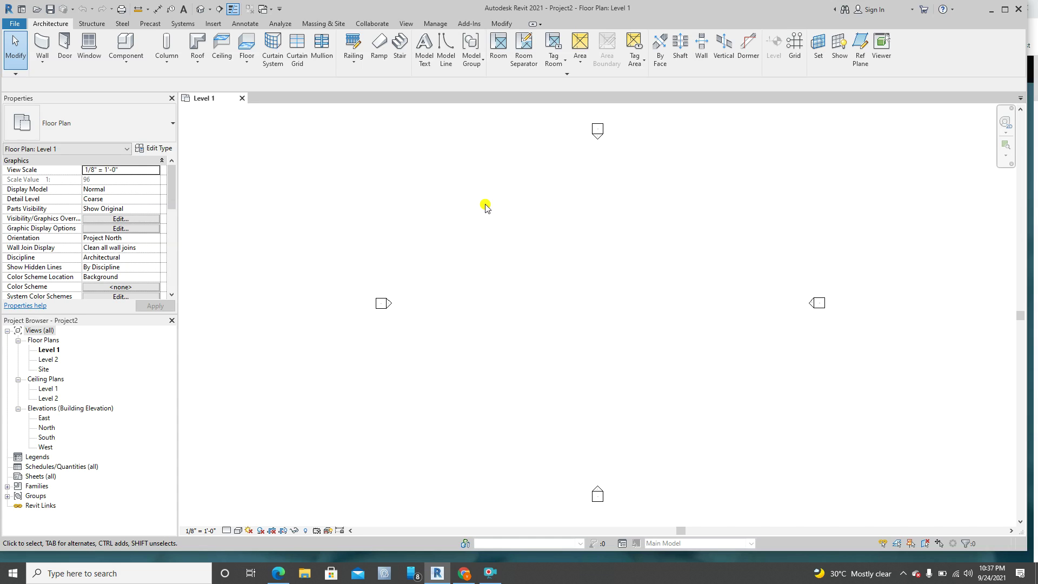
- Open the East building elevation and frame the Level 1 and Level 2 lines
double_click(44, 419)
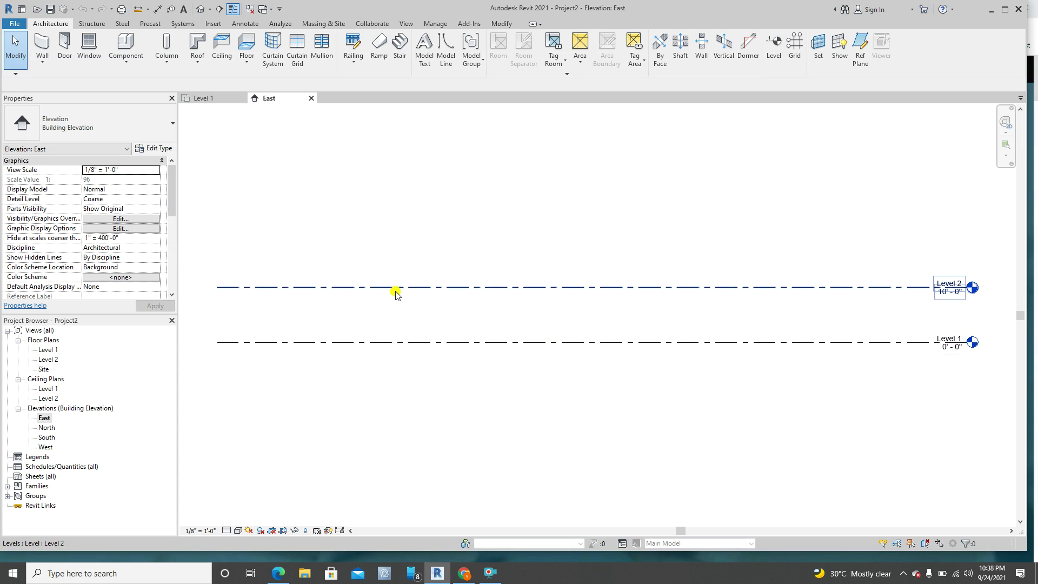
scroll(464, 295, down, 1)
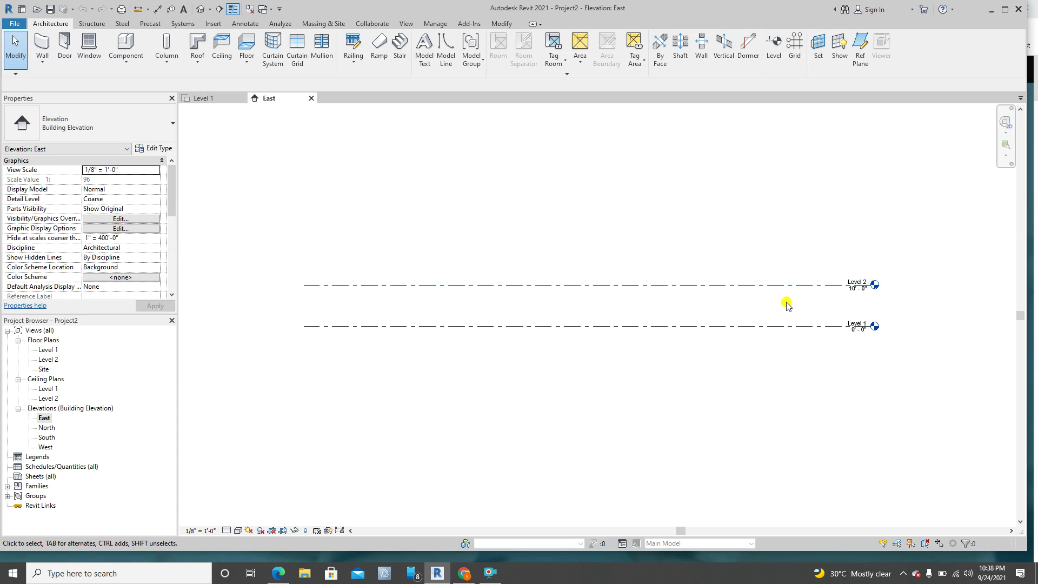
scroll(896, 300, up, 1)
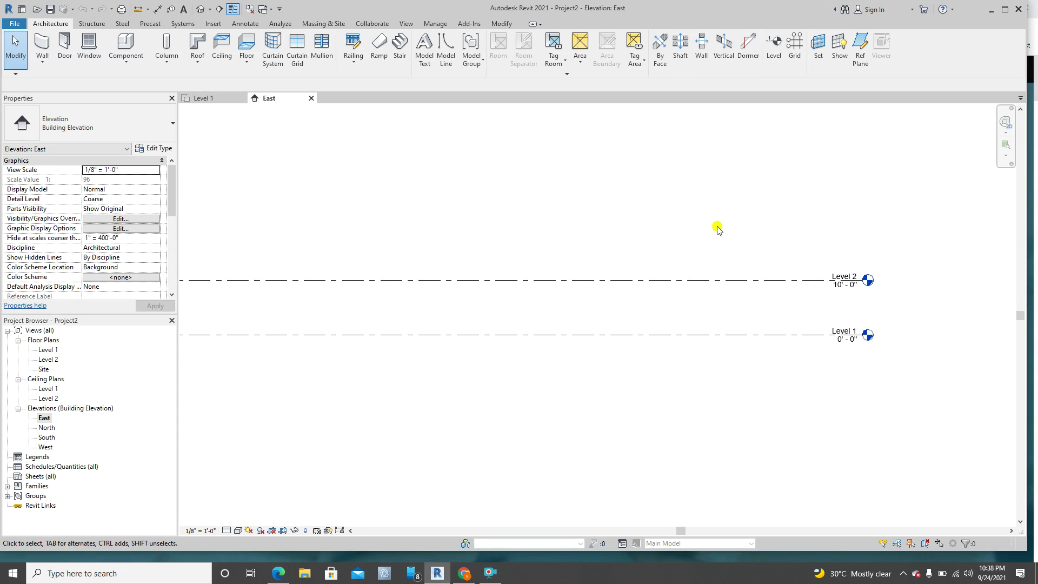
scroll(640, 292, up, 1)
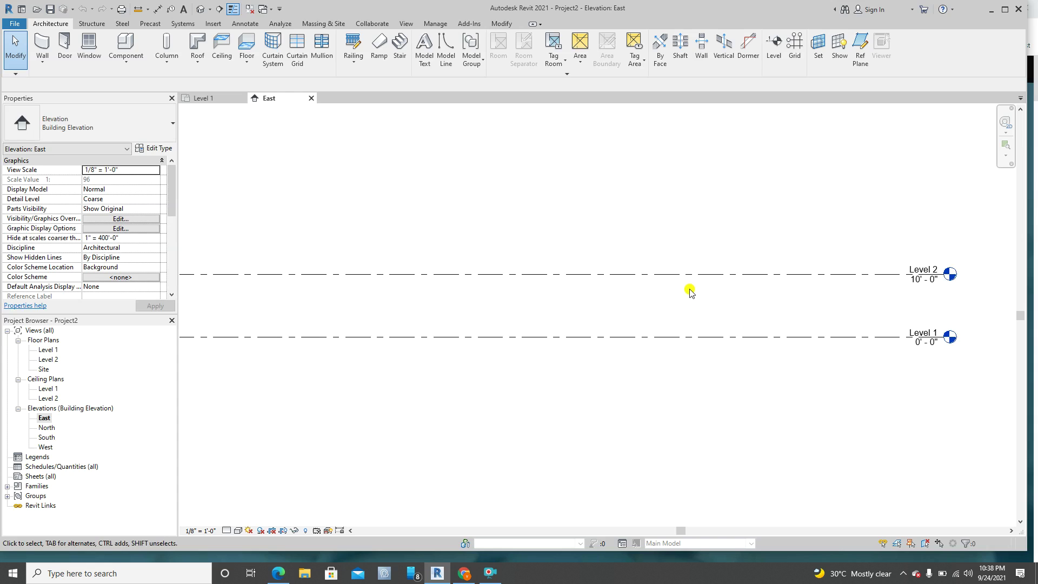
scroll(691, 290, down, 1)
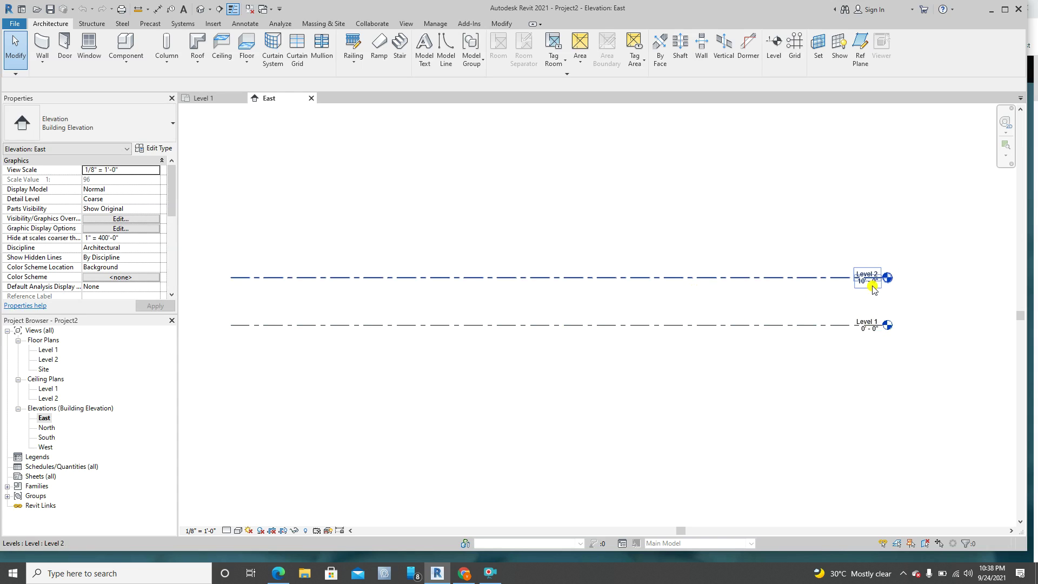
middle_drag(616, 299, 639, 298)
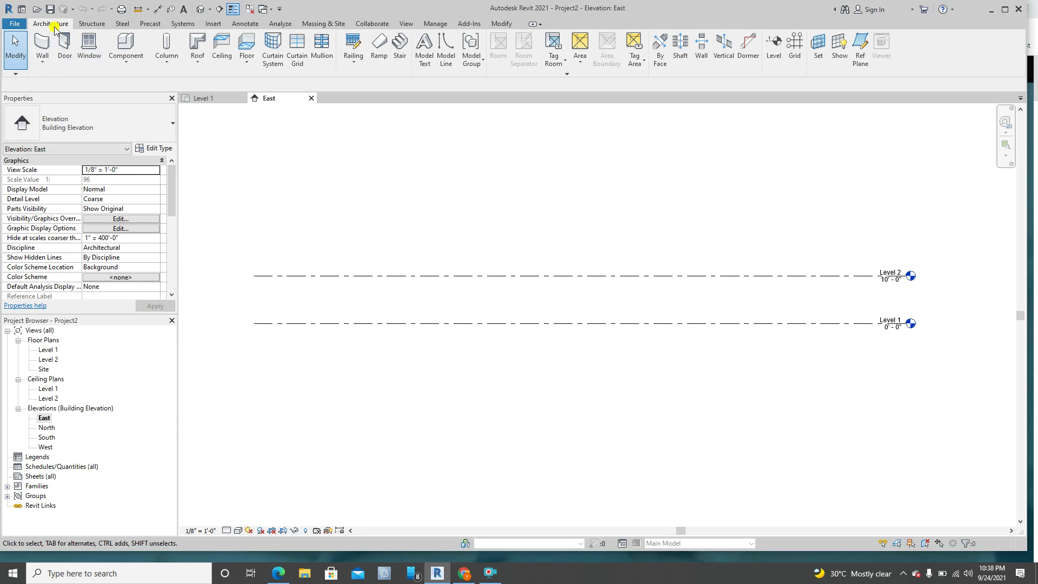
- Start the Level tool with Make Plan View enabled and Ceiling Plan, Floor Plan and Structural Plan as the view types
click(90, 24)
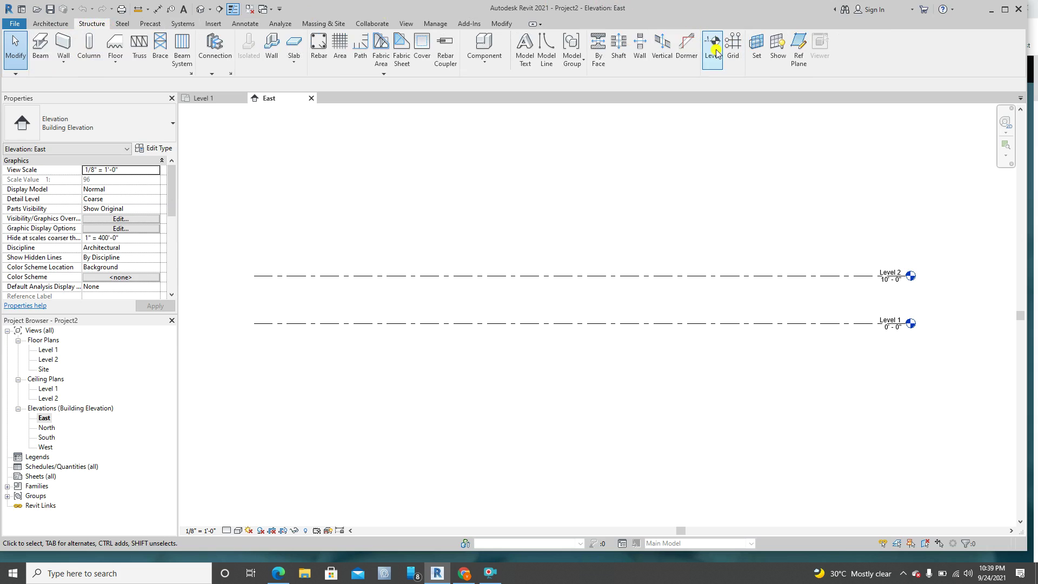
click(49, 25)
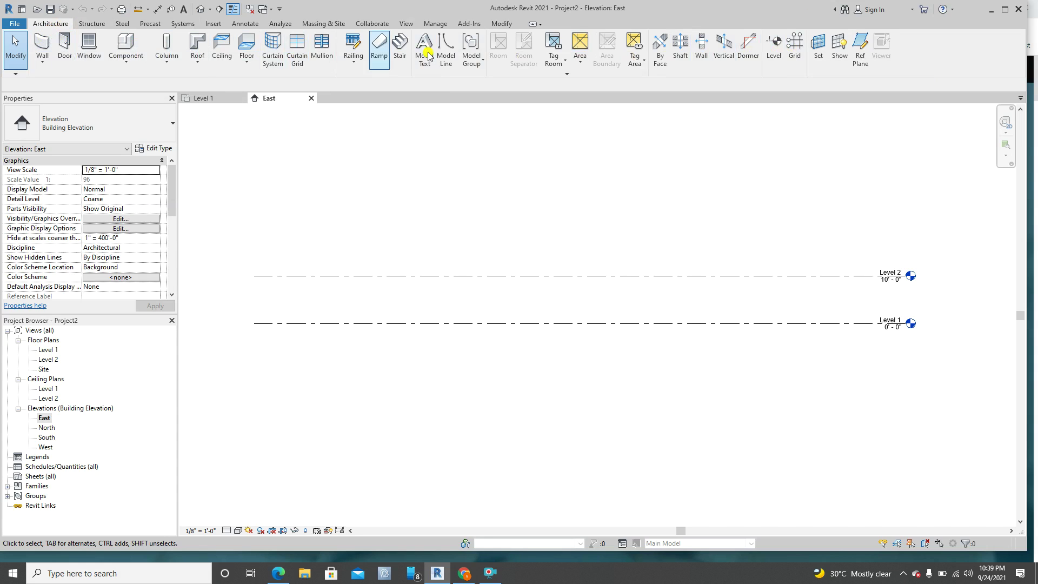
click(774, 46)
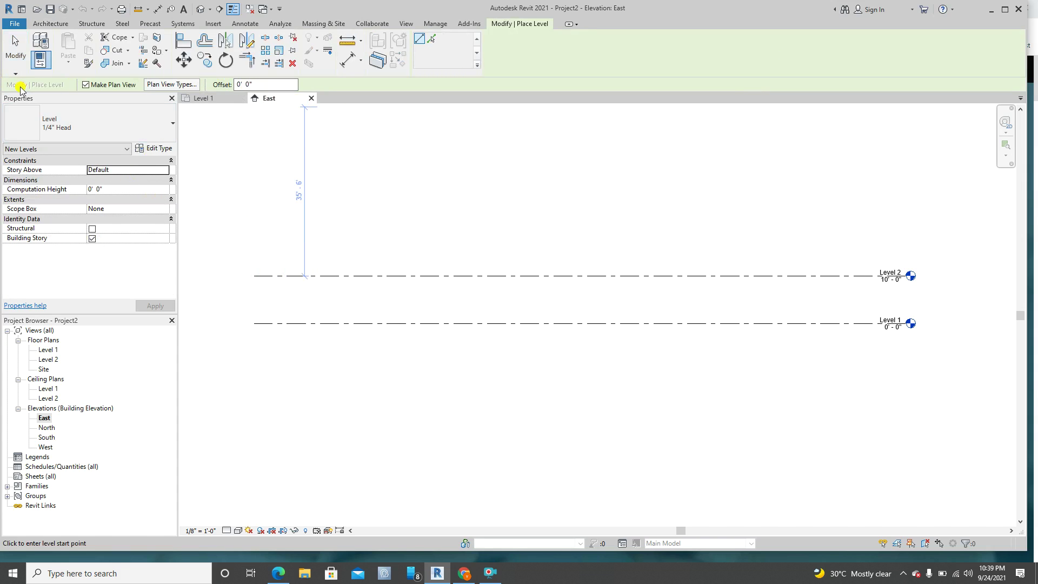
click(86, 85)
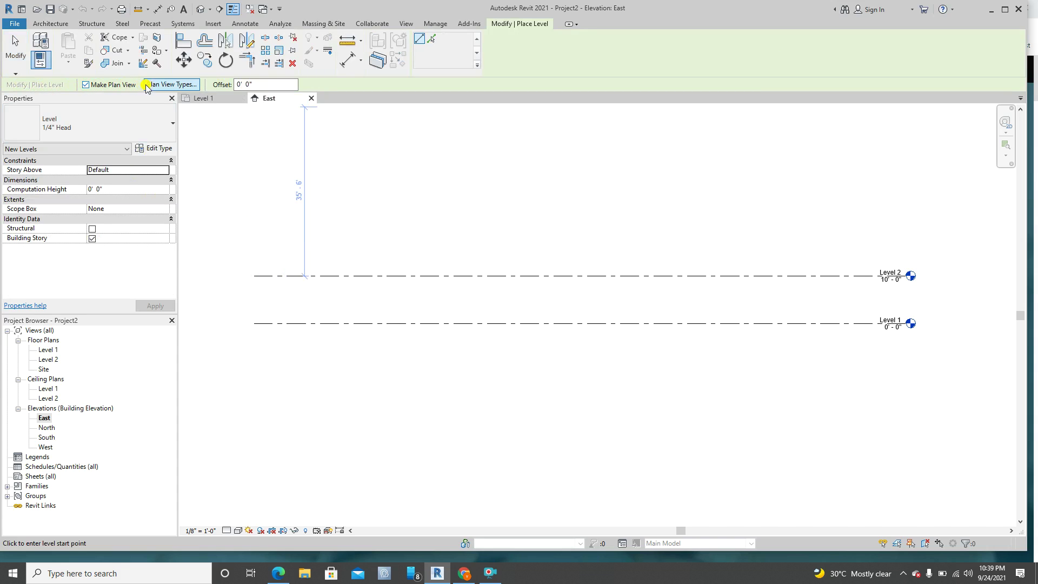
click(180, 87)
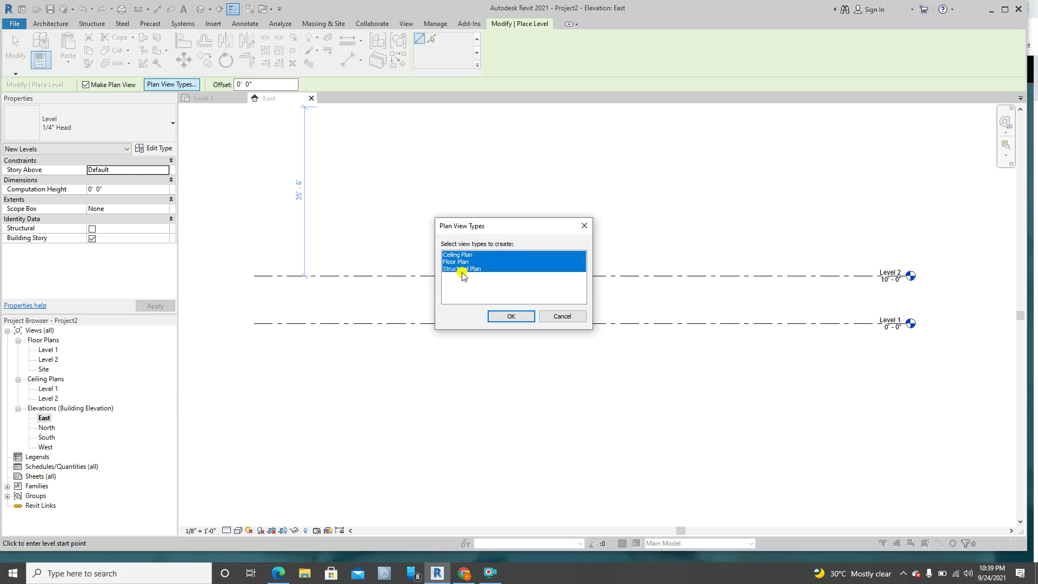
click(511, 316)
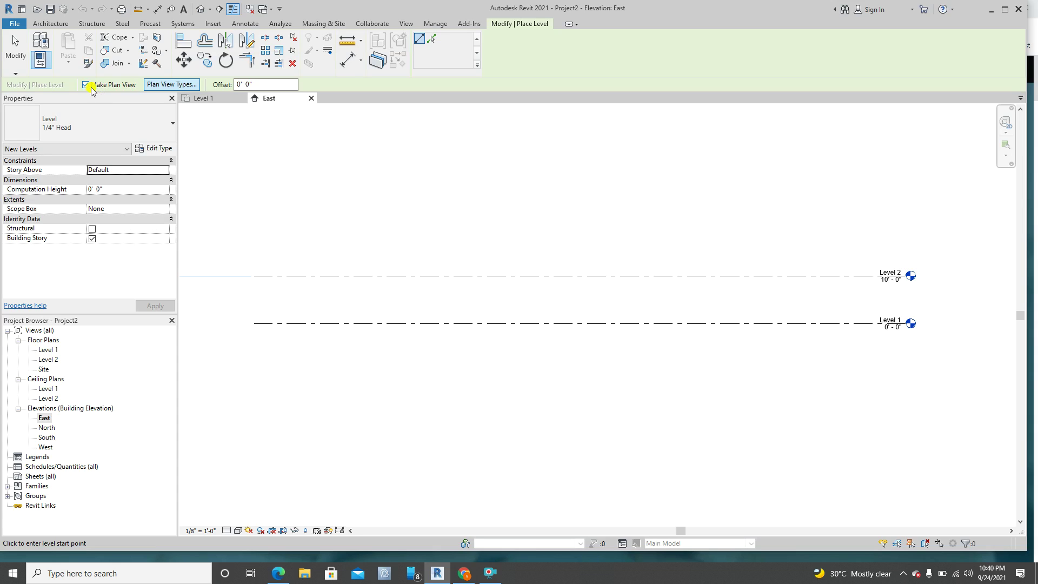
click(87, 86)
click(86, 85)
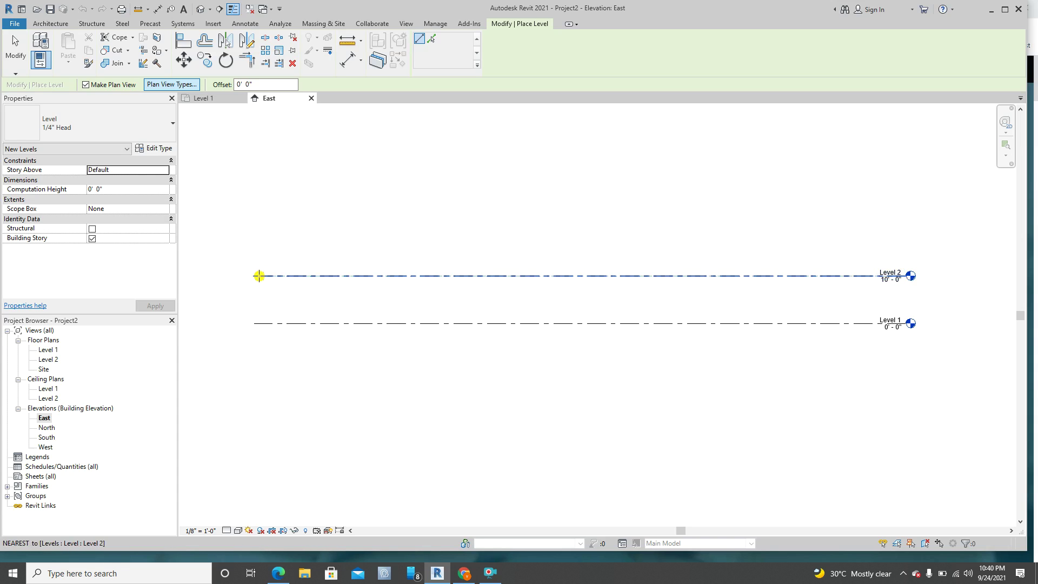
- Draw a new level 12' above Level 2, aligned with both ends of the existing level lines
click(254, 276)
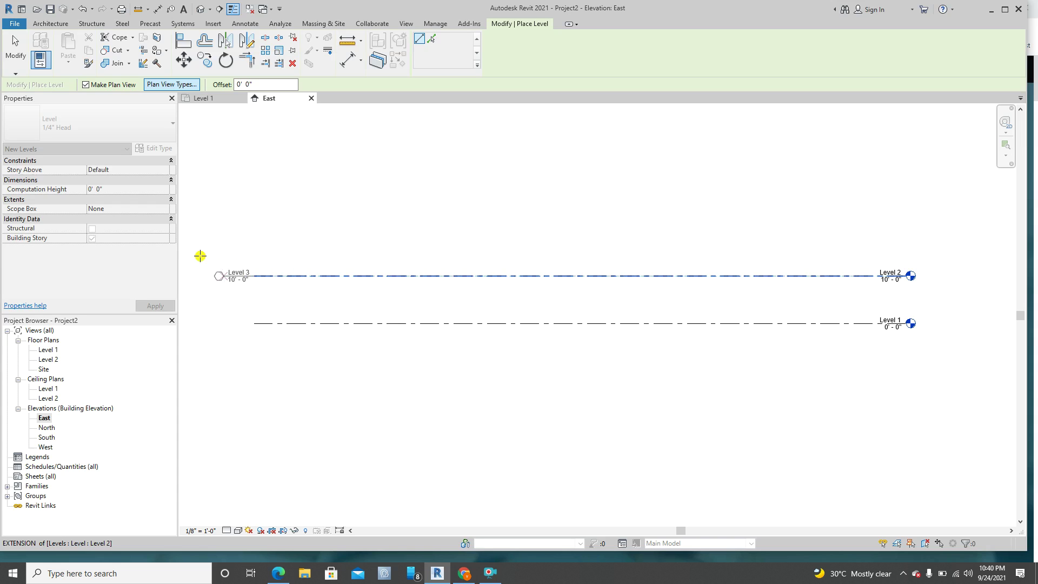
click(14, 47)
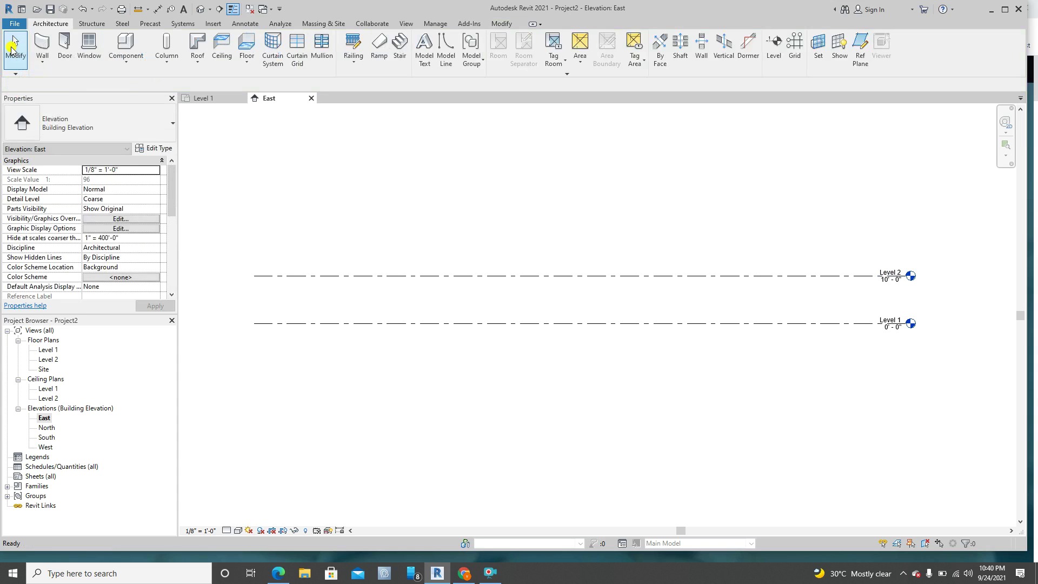
click(774, 46)
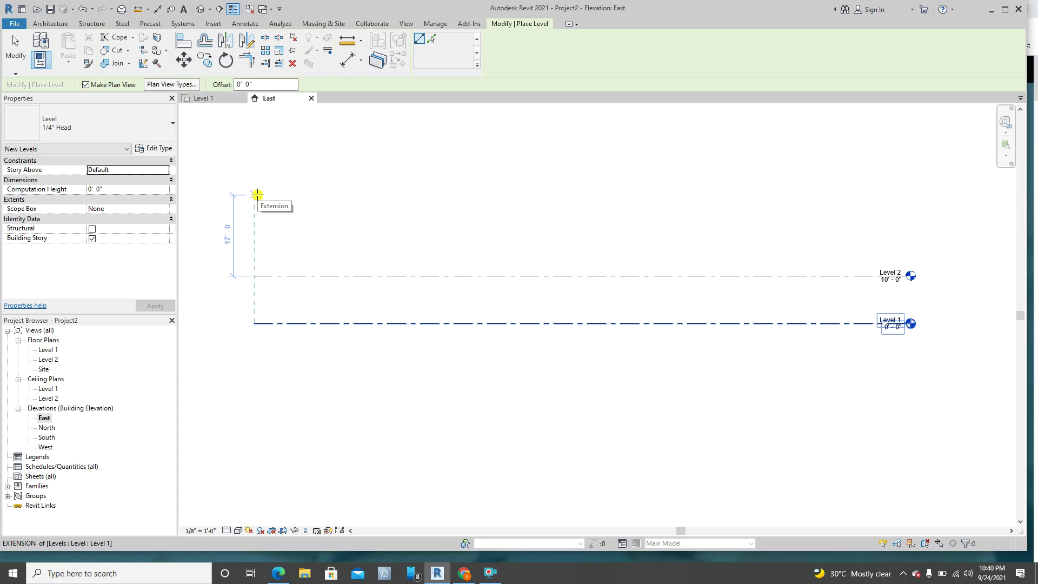
text(12)
key(Return)
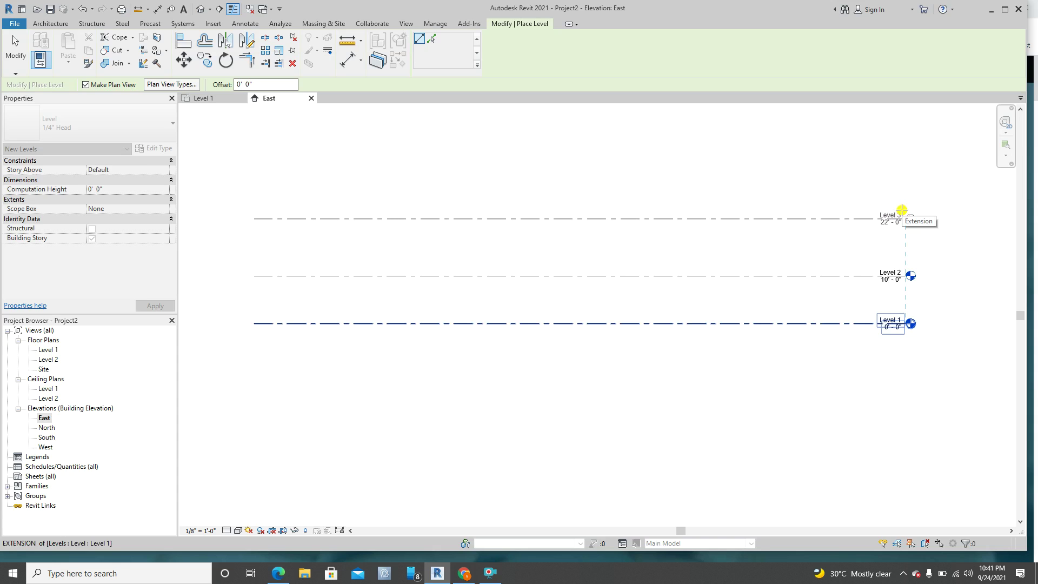
click(902, 210)
click(905, 216)
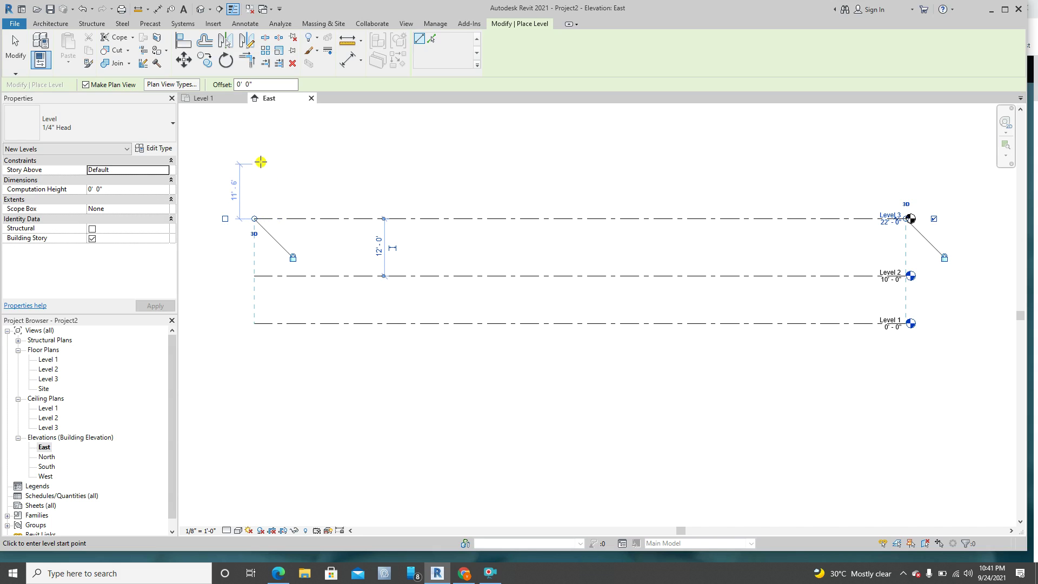
click(18, 57)
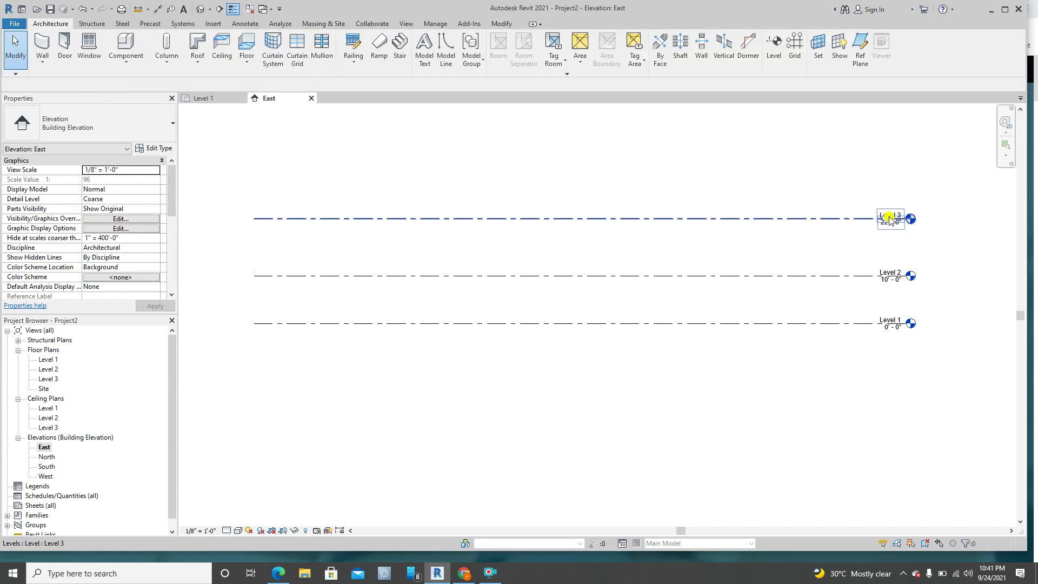
- Examine the new uppermost level in the elevation and expand the Structural Plans group to review its views
scroll(752, 205, up, 2)
scroll(681, 200, down, 2)
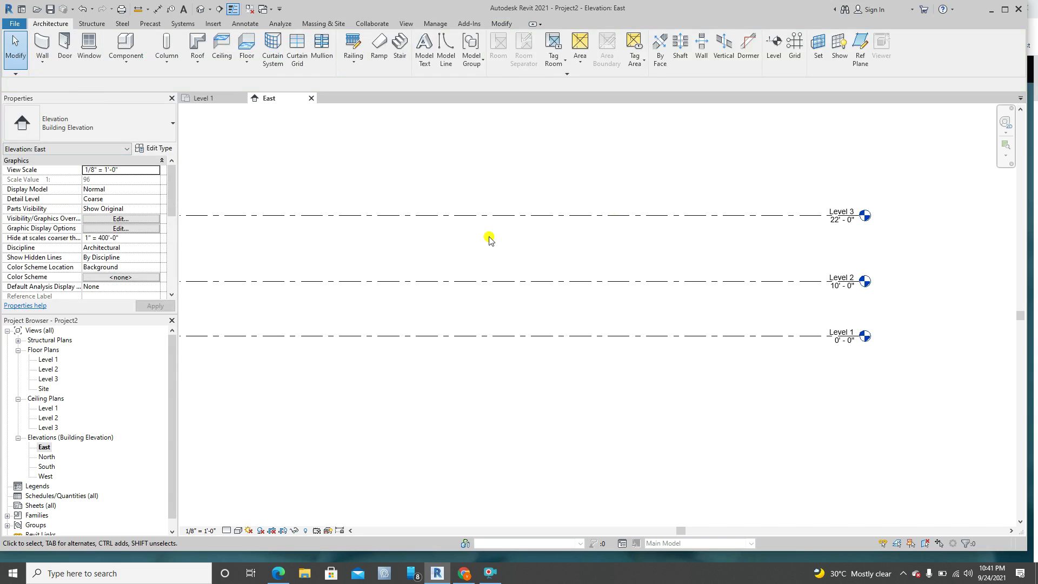
middle_drag(414, 237, 514, 244)
scroll(517, 251, down, 3)
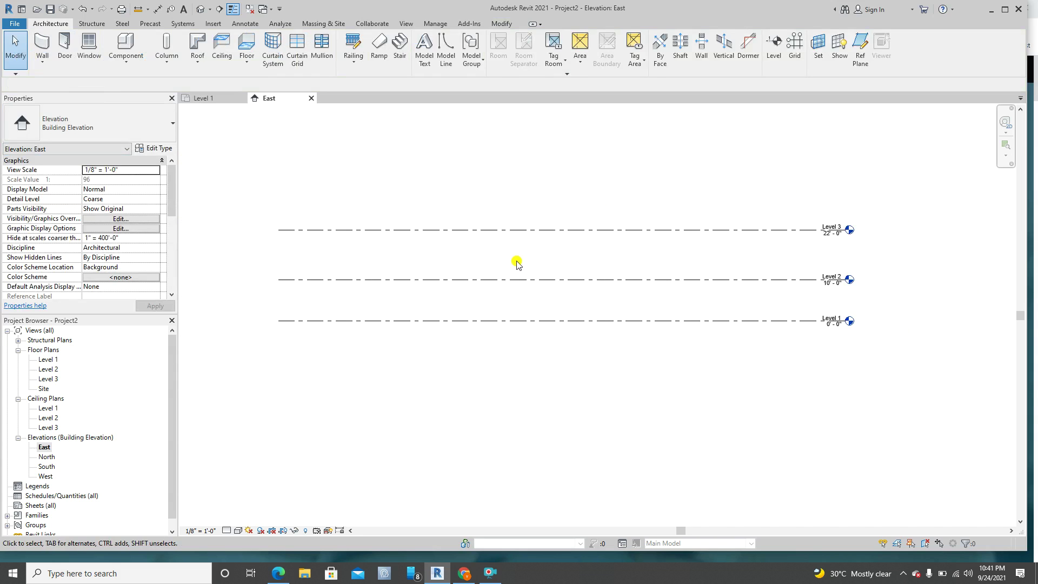
click(480, 224)
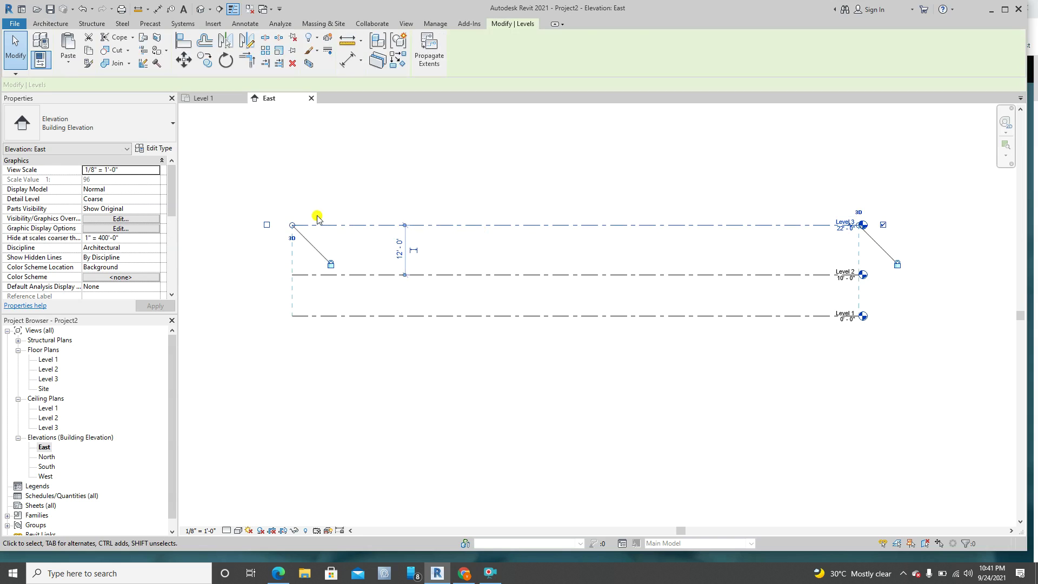
click(411, 202)
mouse_move(392, 225)
middle_down()
mouse_move(408, 227)
mouse_move(343, 224)
mouse_move(386, 214)
middle_up()
scroll(354, 232, up, 2)
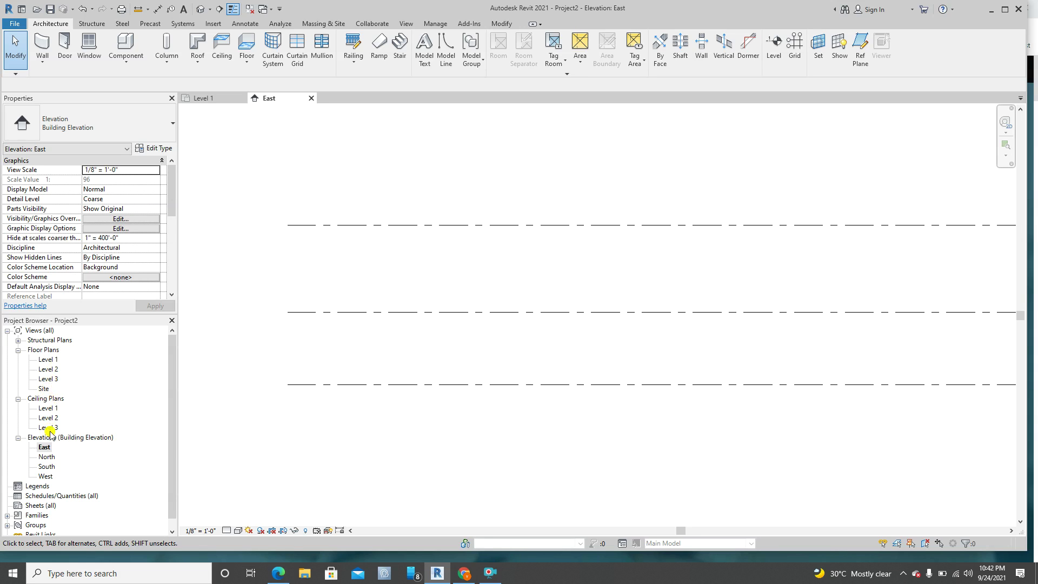
click(18, 340)
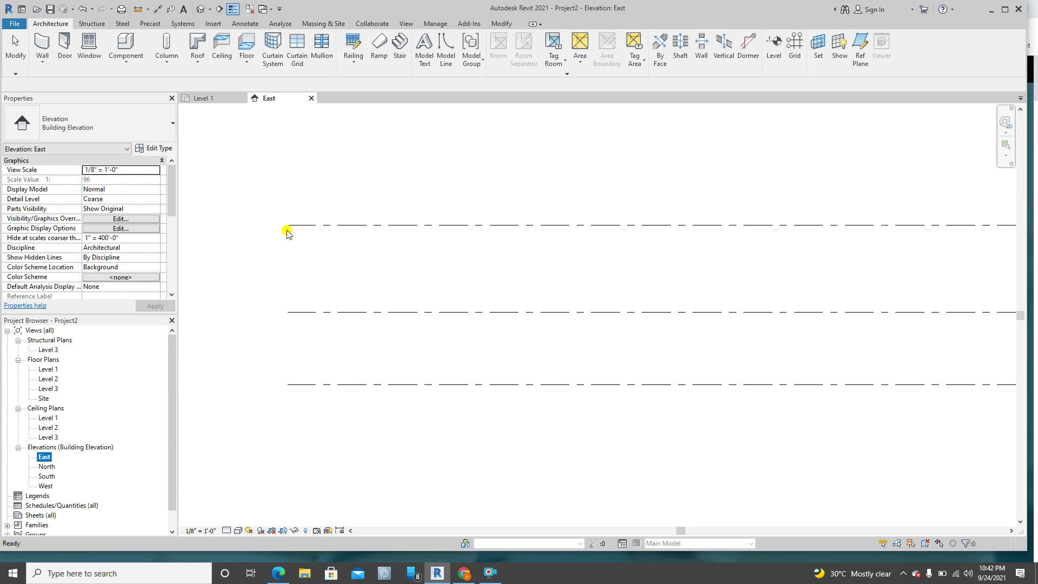
- Examine the names and elevations at the three level heads, and select Level 1
scroll(297, 209, down, 2)
scroll(389, 222, down, 3)
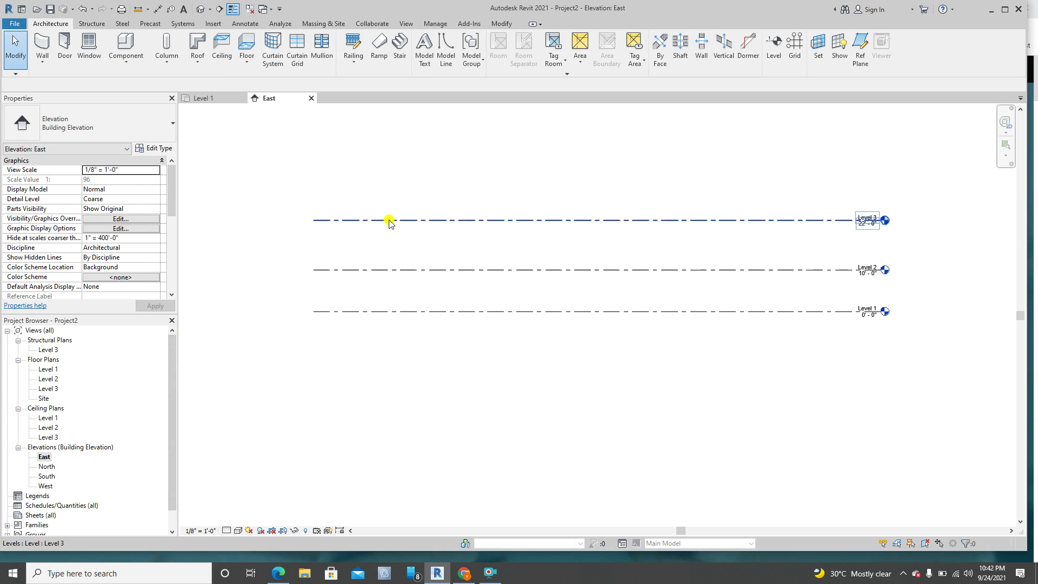
middle_drag(615, 249, 582, 250)
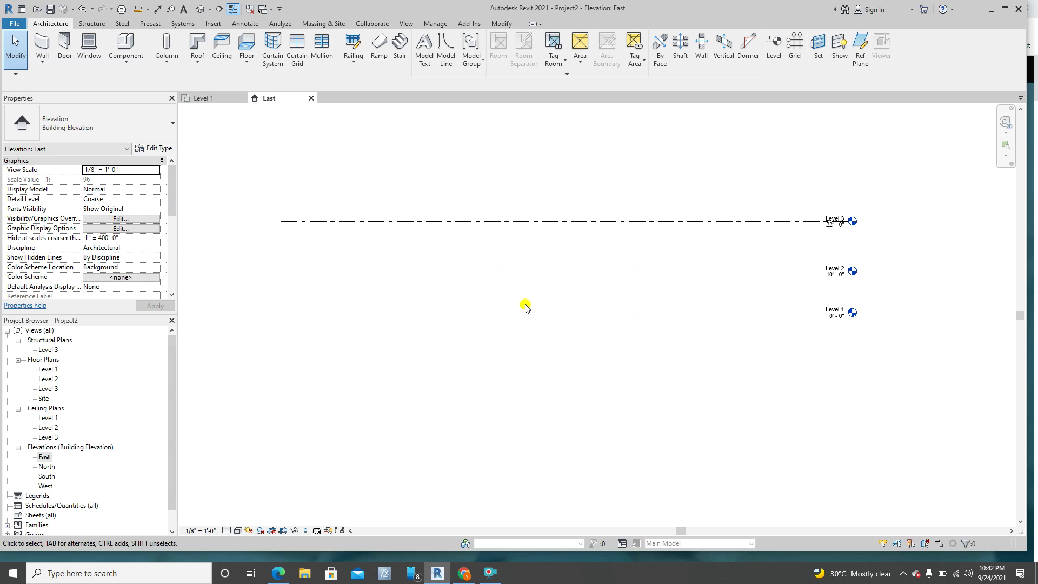
scroll(819, 229, up, 2)
scroll(741, 239, down, 2)
scroll(826, 245, up, 3)
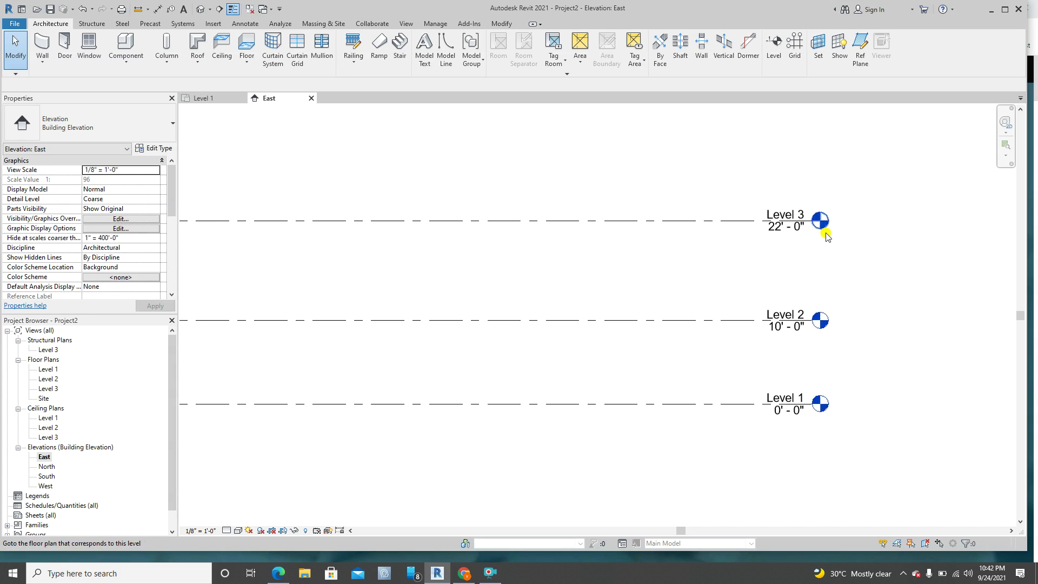
scroll(746, 238, down, 2)
scroll(648, 268, down, 2)
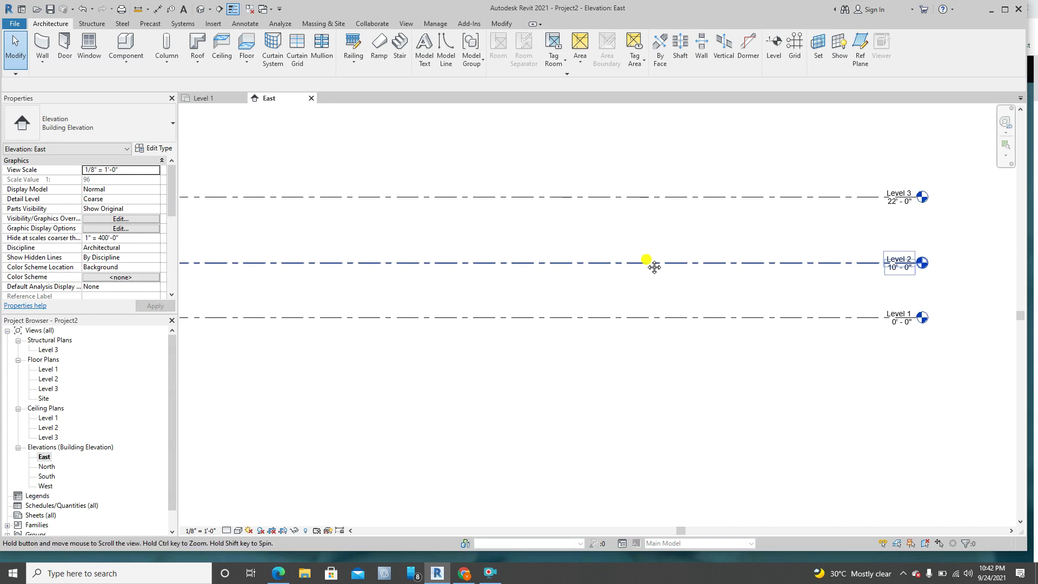
scroll(828, 298, up, 3)
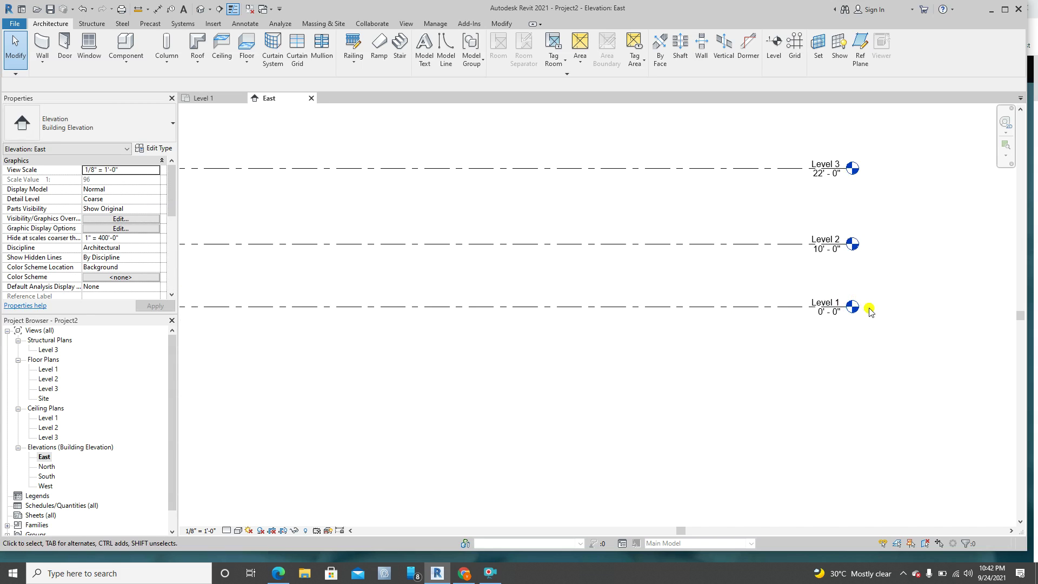
scroll(662, 328, up, 1)
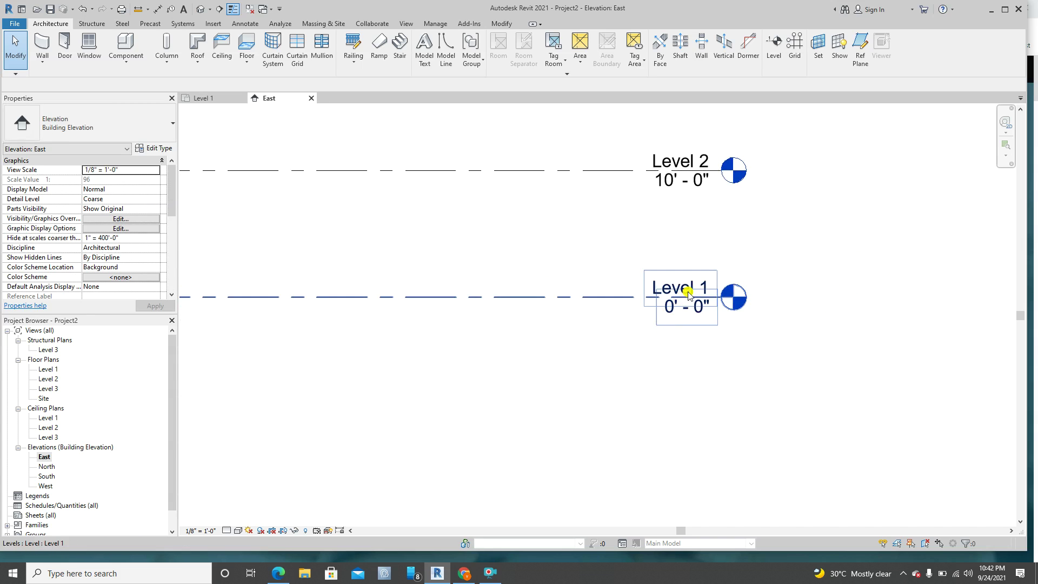
click(555, 298)
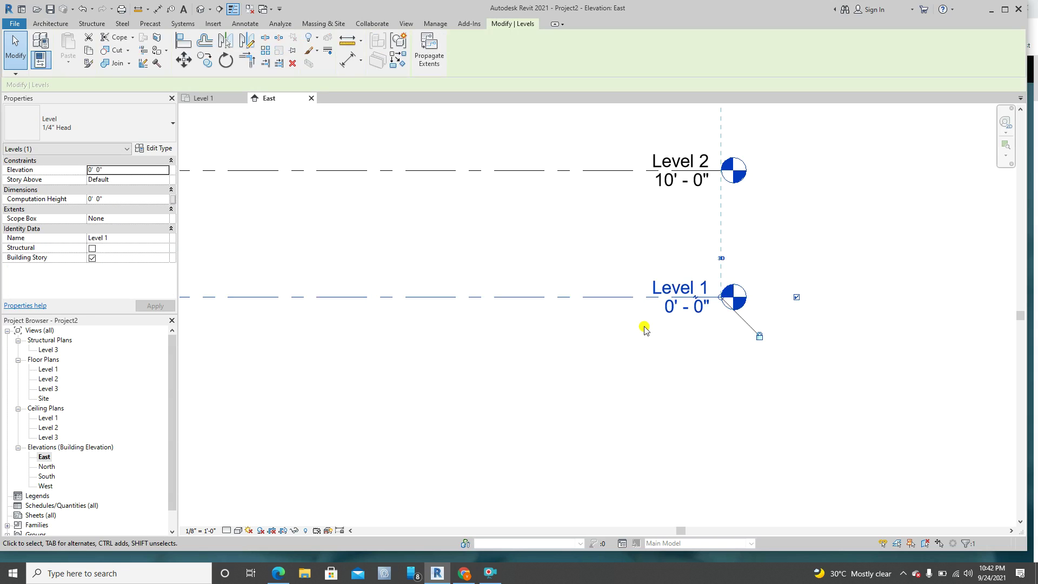
- Rename Level 1 as Level Main Floor and rename its corresponding views to match
click(677, 289)
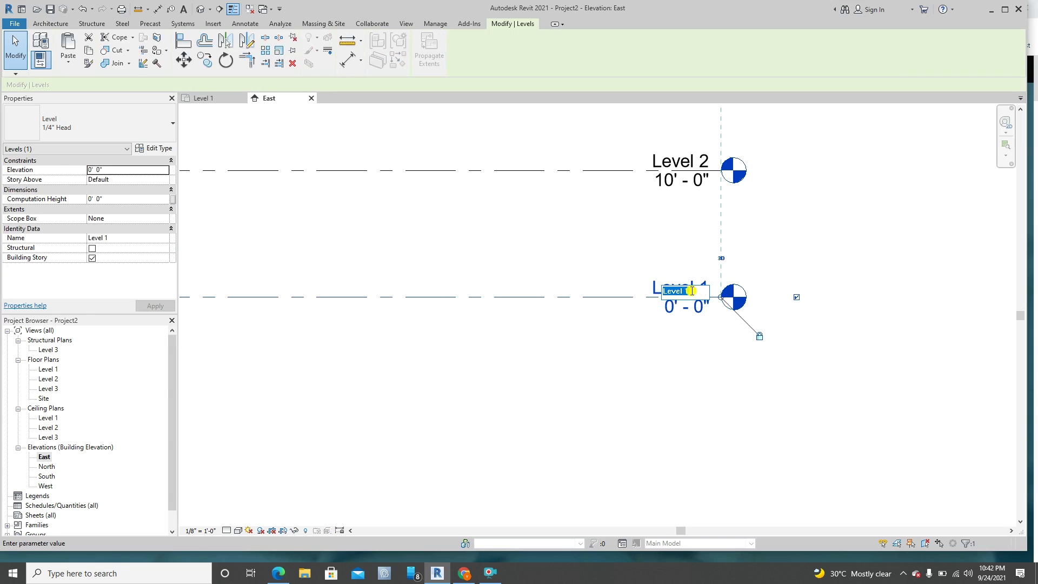
key(Escape)
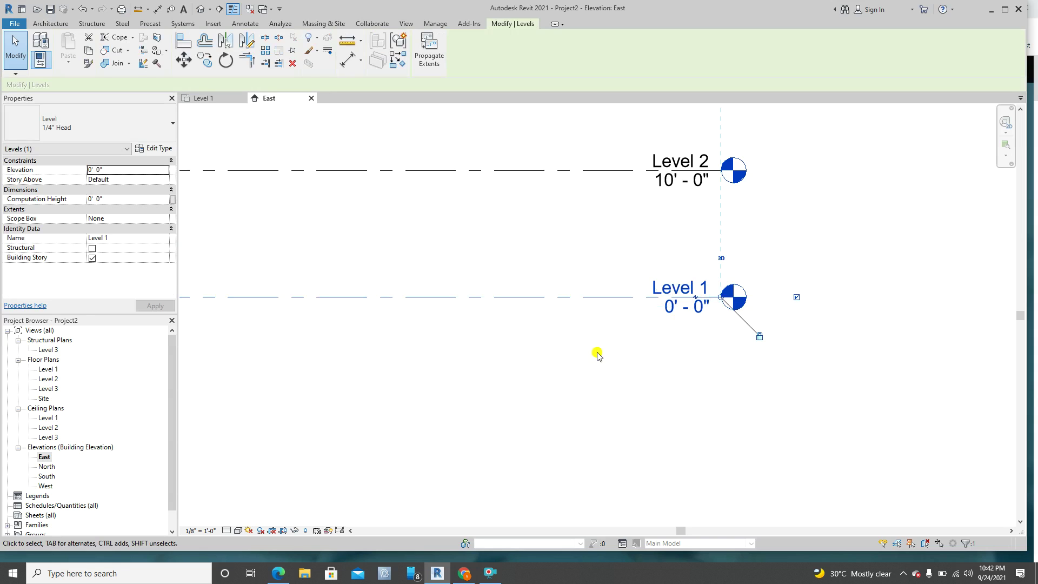
click(683, 288)
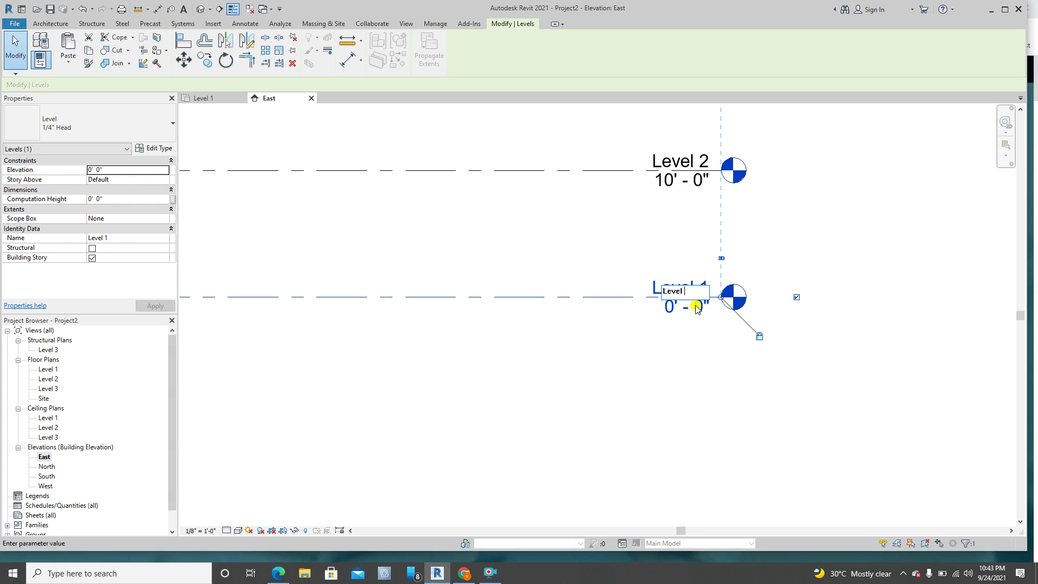
text(M)
click(709, 293)
text(ain Floor)
key(Return)
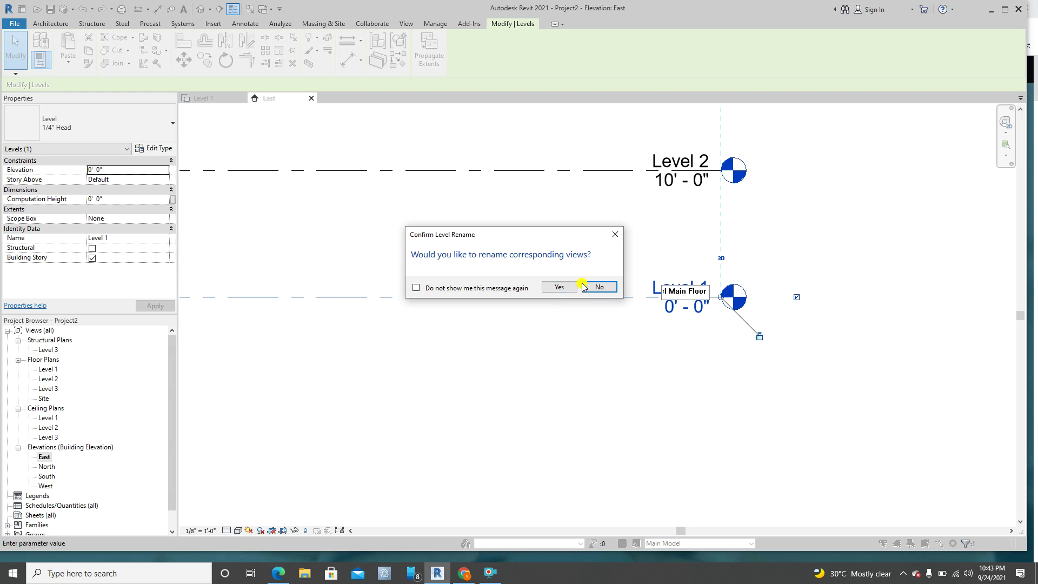
click(563, 287)
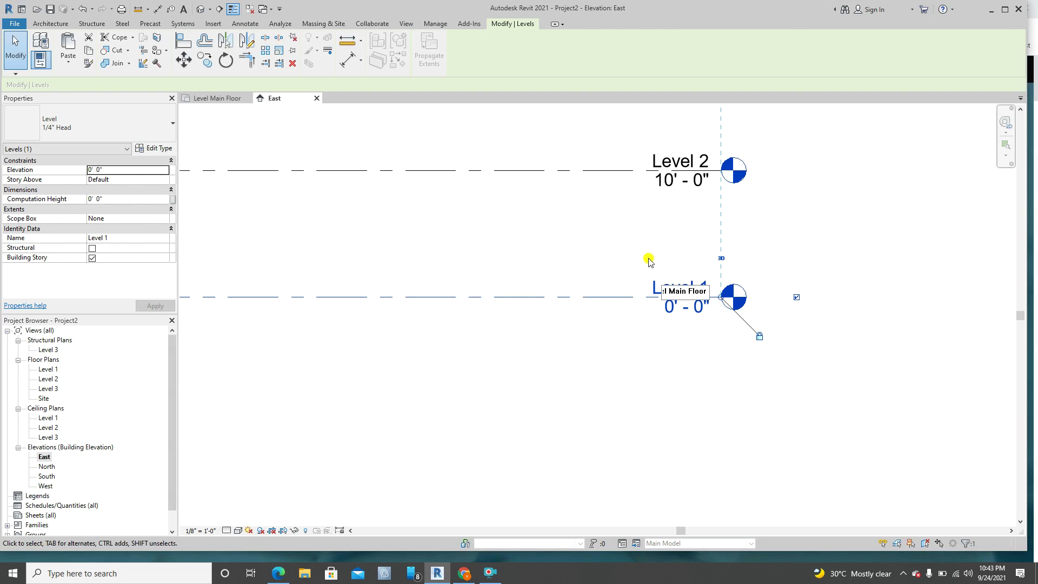
click(562, 263)
- Rename the lowest level as Main Floor Level, together with its corresponding views
middle_drag(573, 243, 577, 277)
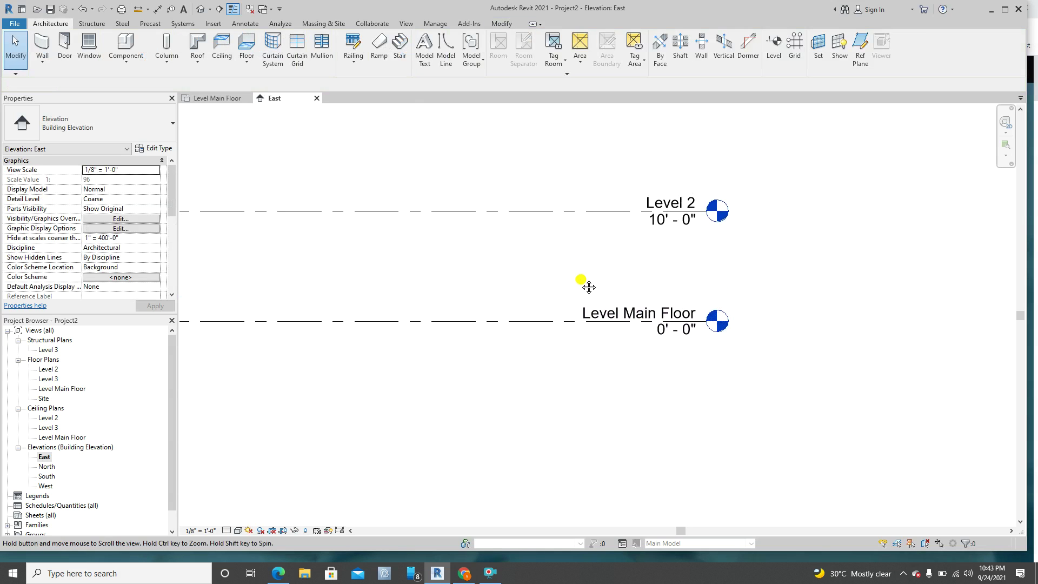
click(660, 336)
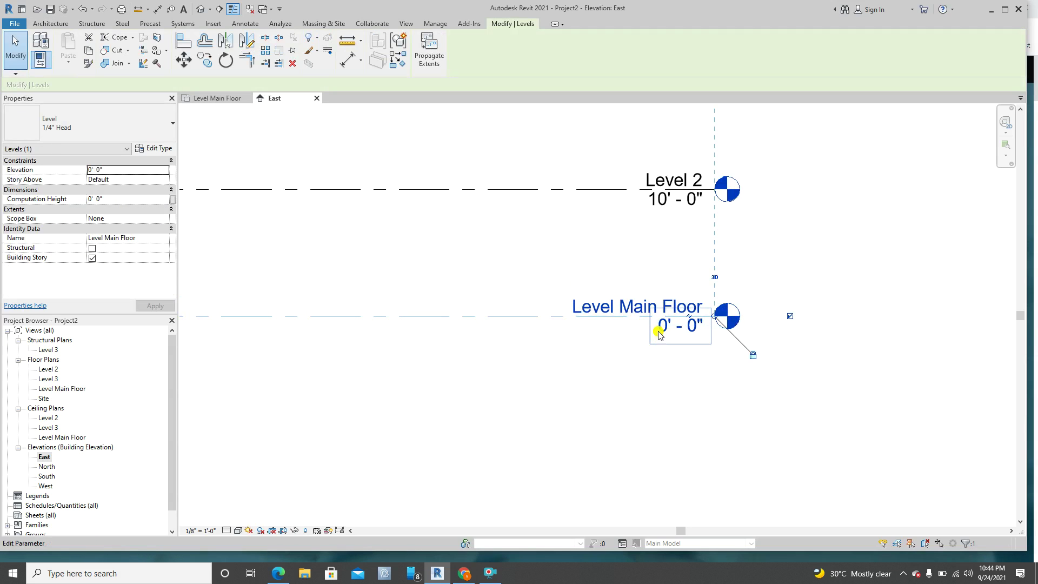
click(659, 330)
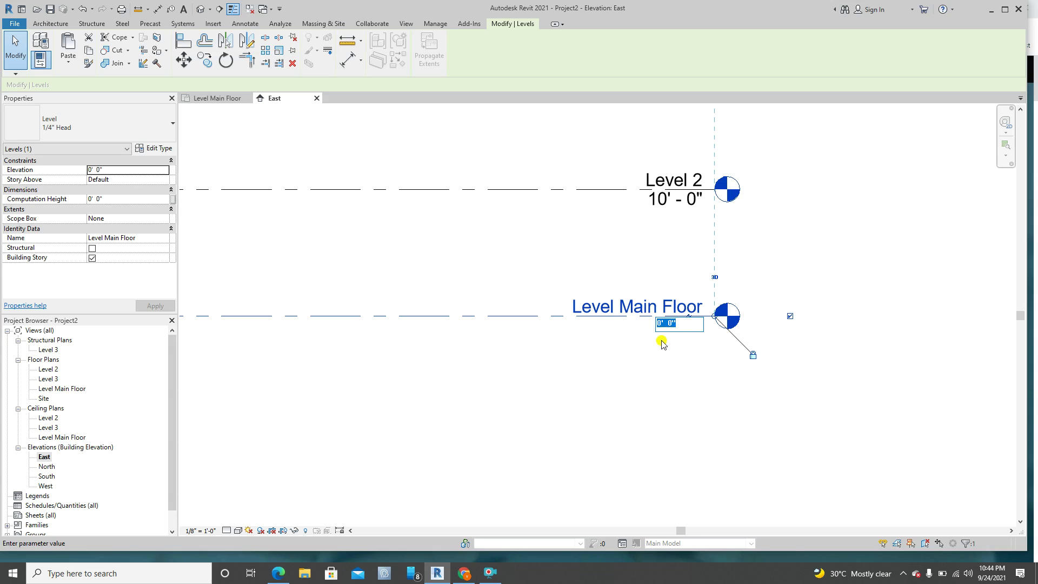
click(643, 346)
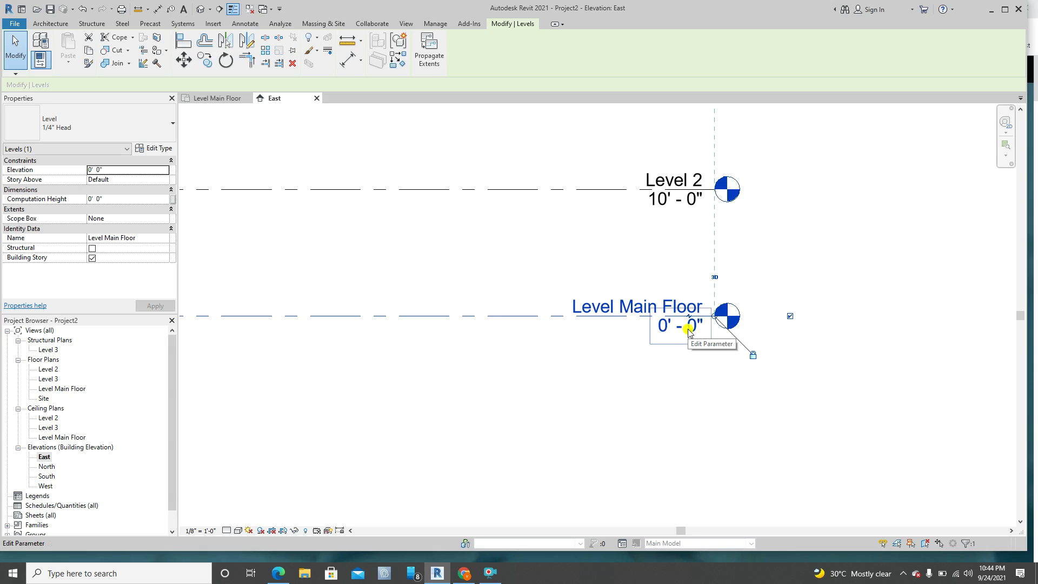
scroll(595, 319, down, 1)
middle_drag(595, 320, 672, 320)
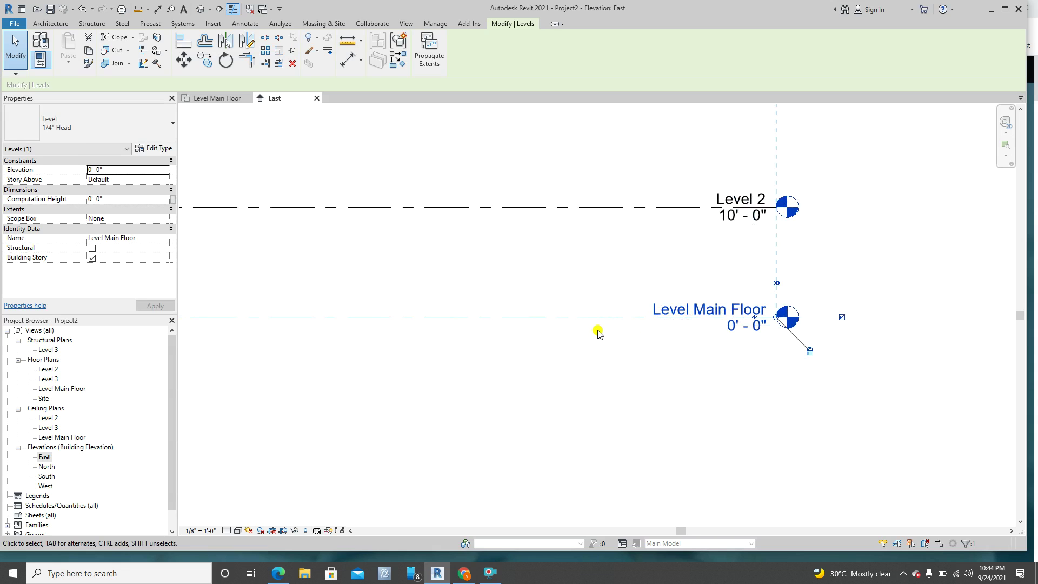
click(721, 311)
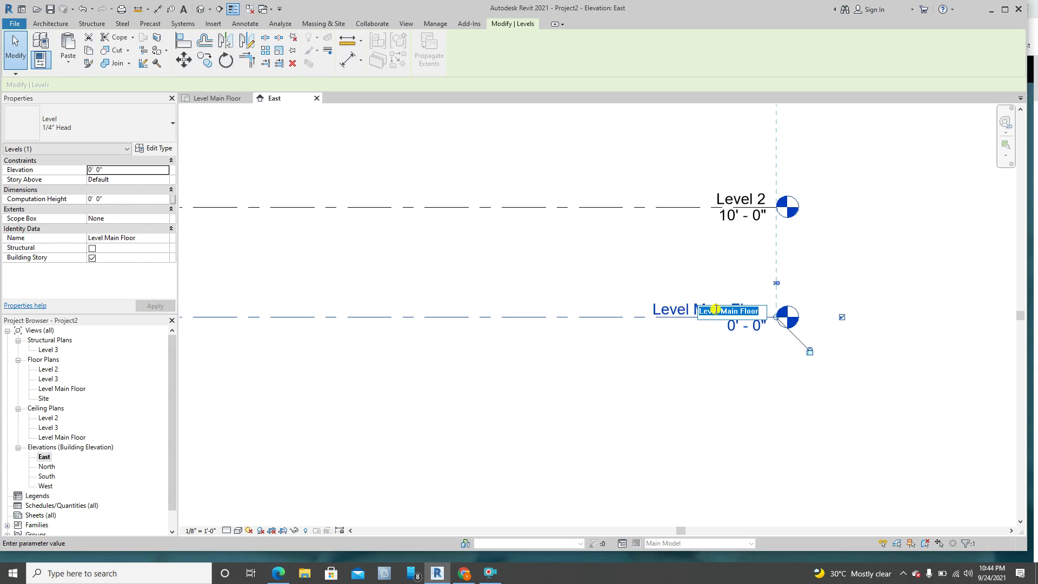
click(718, 311)
click(656, 294)
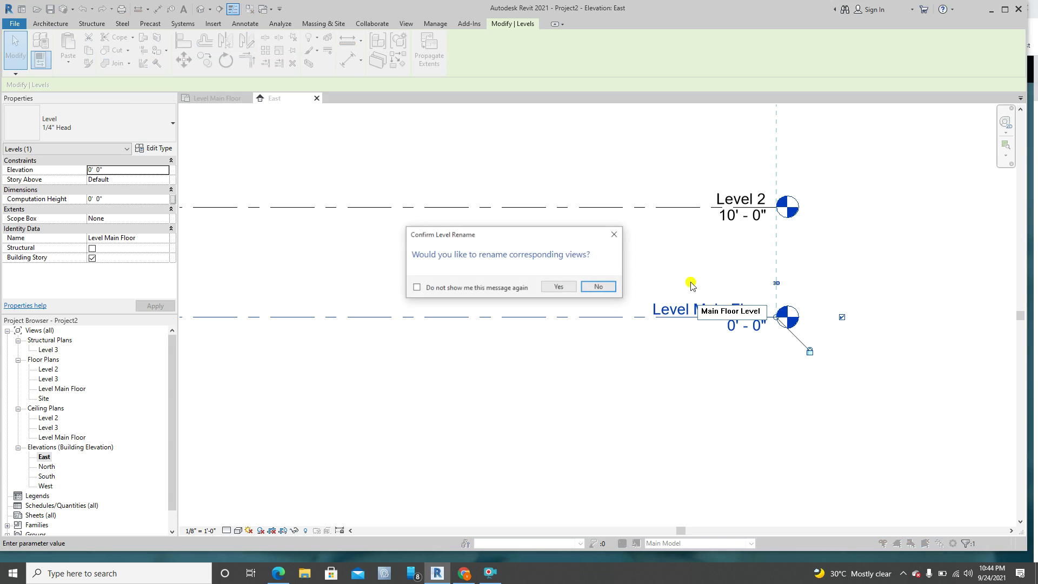
click(562, 285)
- Rename Level 2 as First Floor Level, together with its corresponding views
middle_drag(693, 242, 696, 268)
click(775, 233)
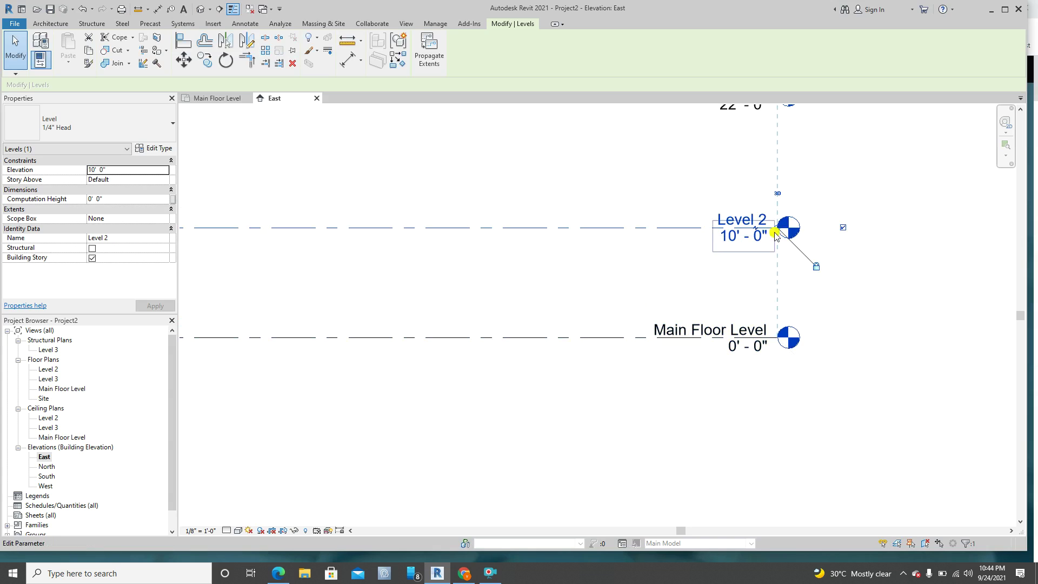
click(750, 217)
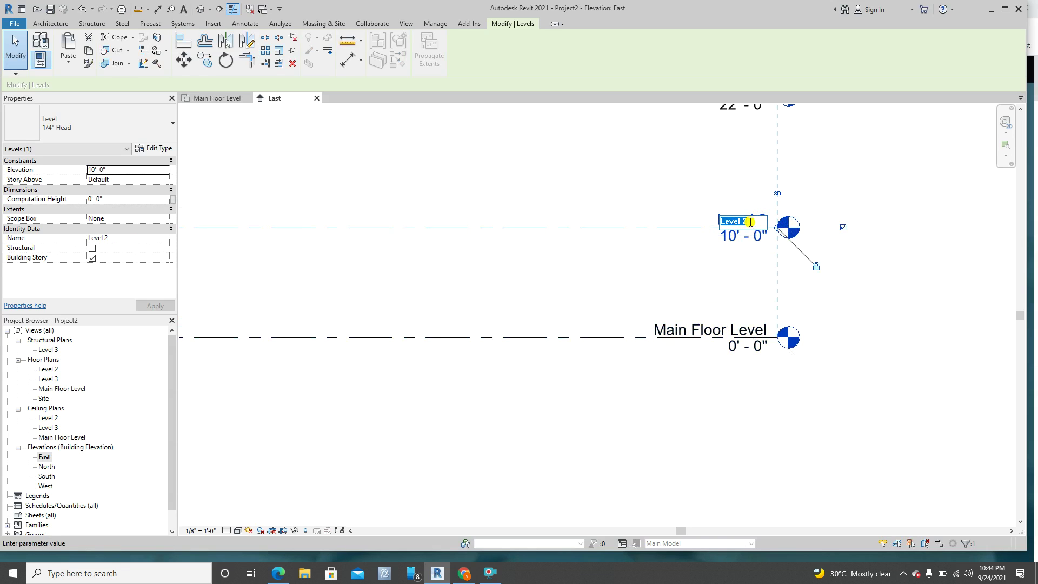
text(F)
click(644, 269)
click(560, 286)
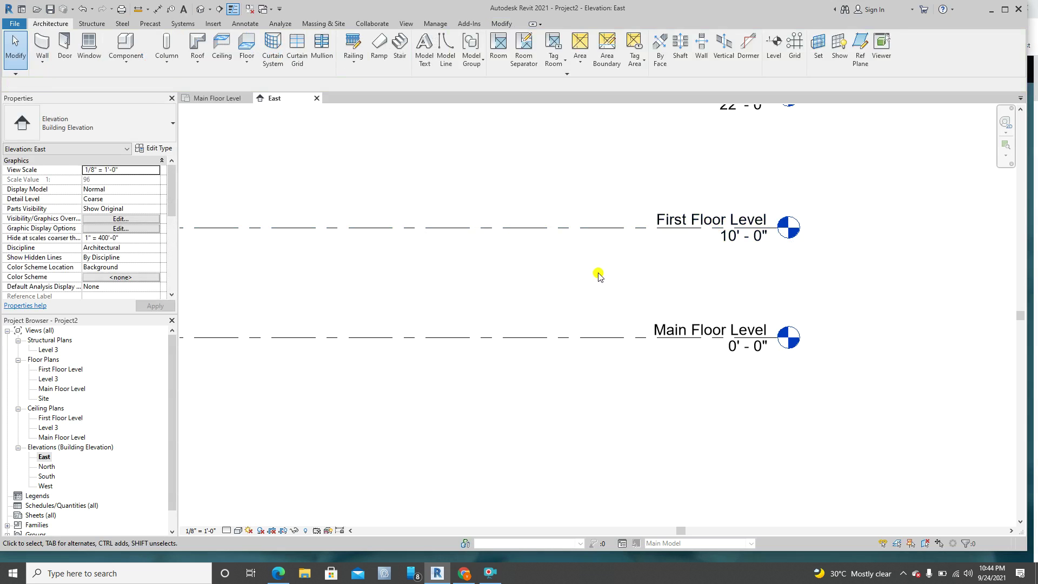
- Rename Level 3 as Roof Level, together with its corresponding views, and clear the selection
scroll(600, 281, down, 3)
click(696, 171)
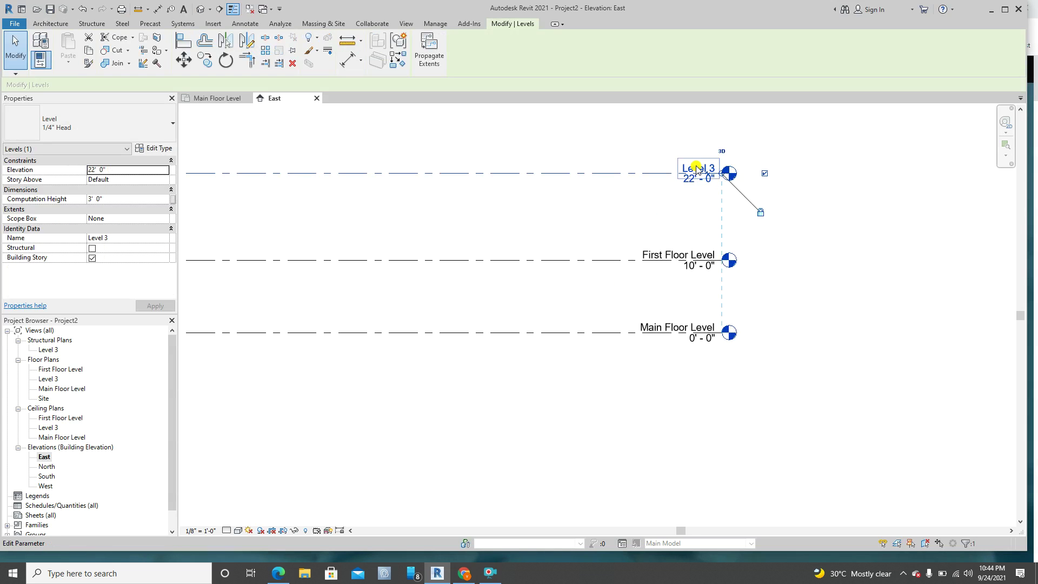
click(698, 168)
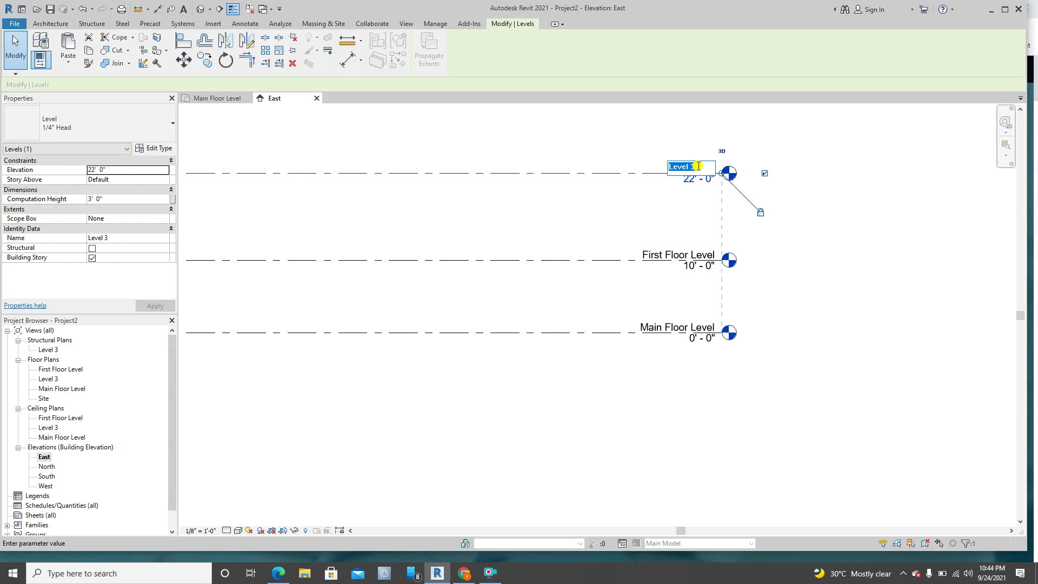
text(Roof)
key(Return)
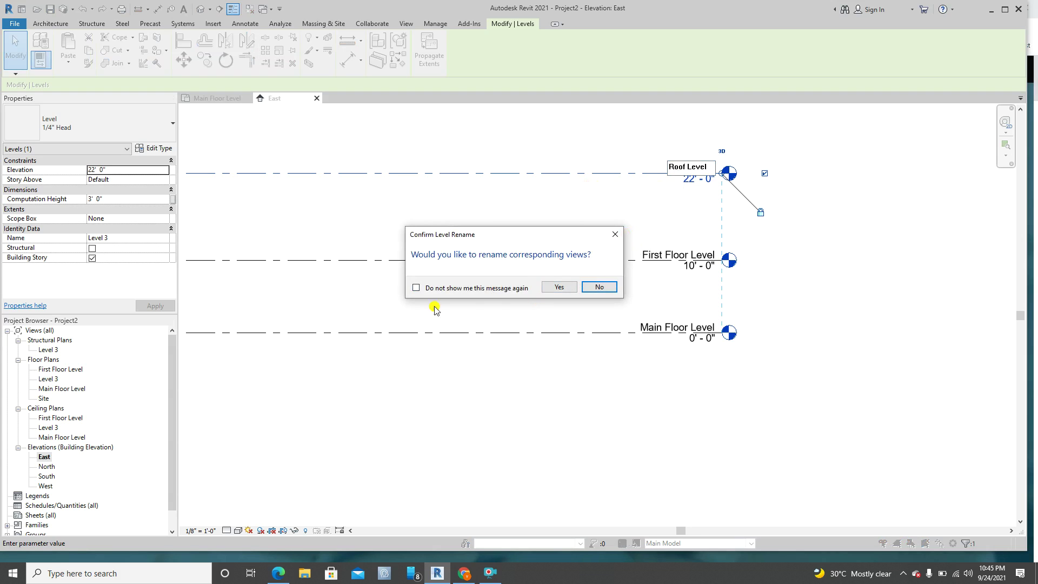
click(559, 287)
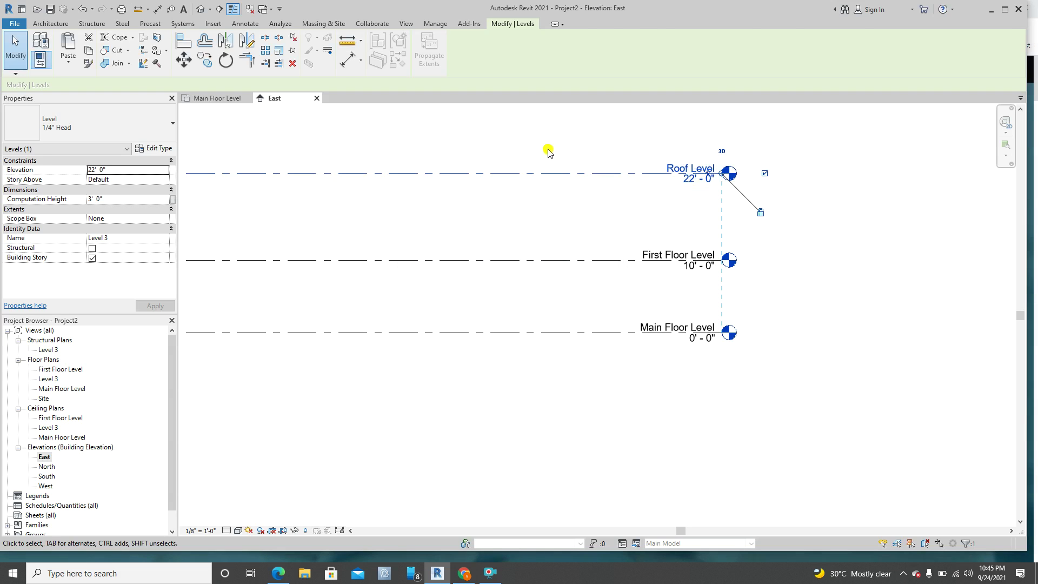
click(586, 201)
- Examine the three renamed level lines in the elevation from end to end
scroll(529, 226, down, 2)
scroll(529, 226, down, 1)
middle_drag(529, 226, 594, 225)
middle_drag(481, 218, 546, 225)
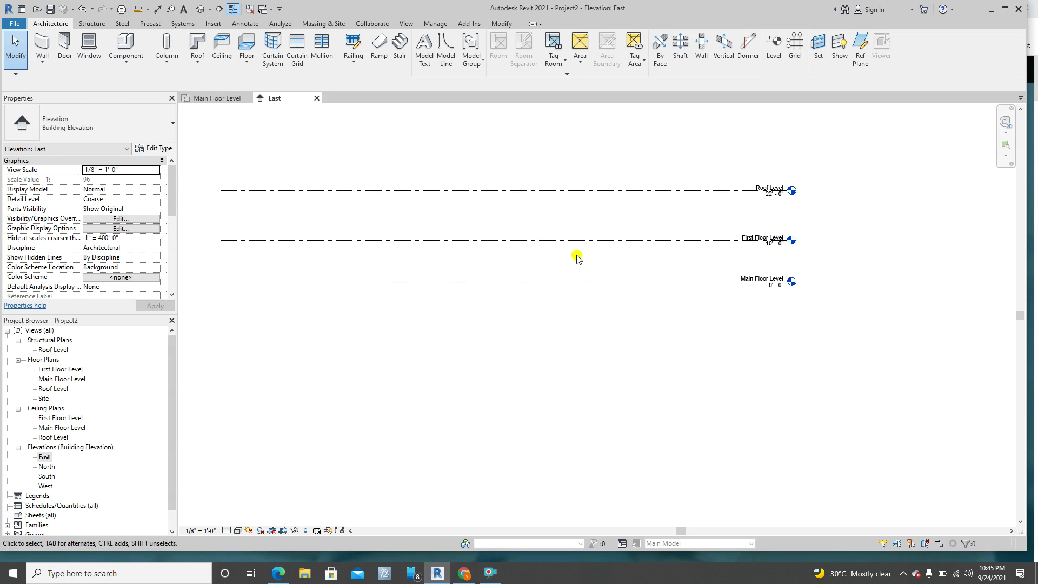
middle_drag(427, 232, 417, 248)
scroll(781, 225, up, 2)
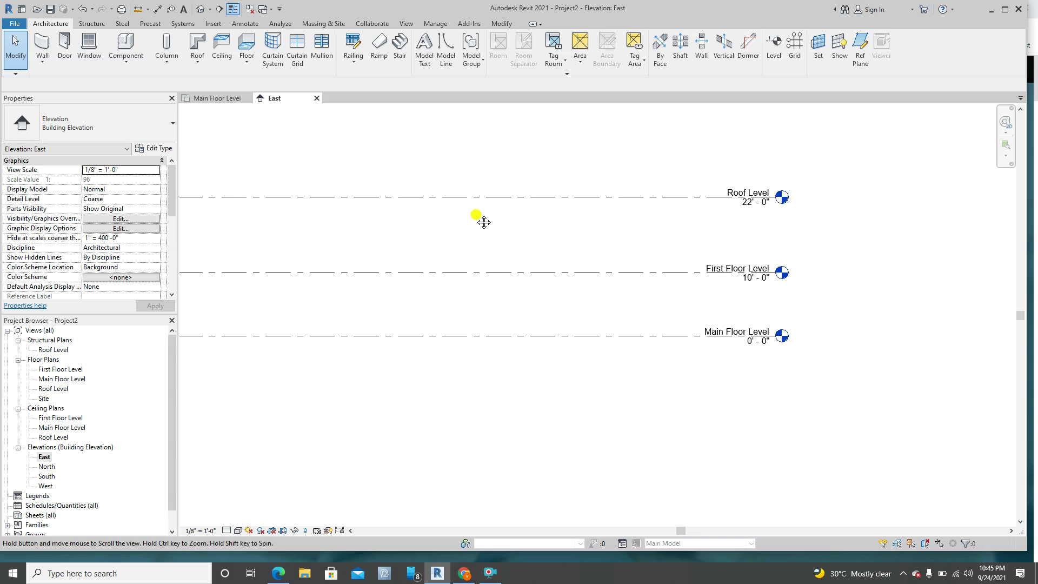
scroll(535, 222, down, 1)
middle_drag(509, 229, 621, 224)
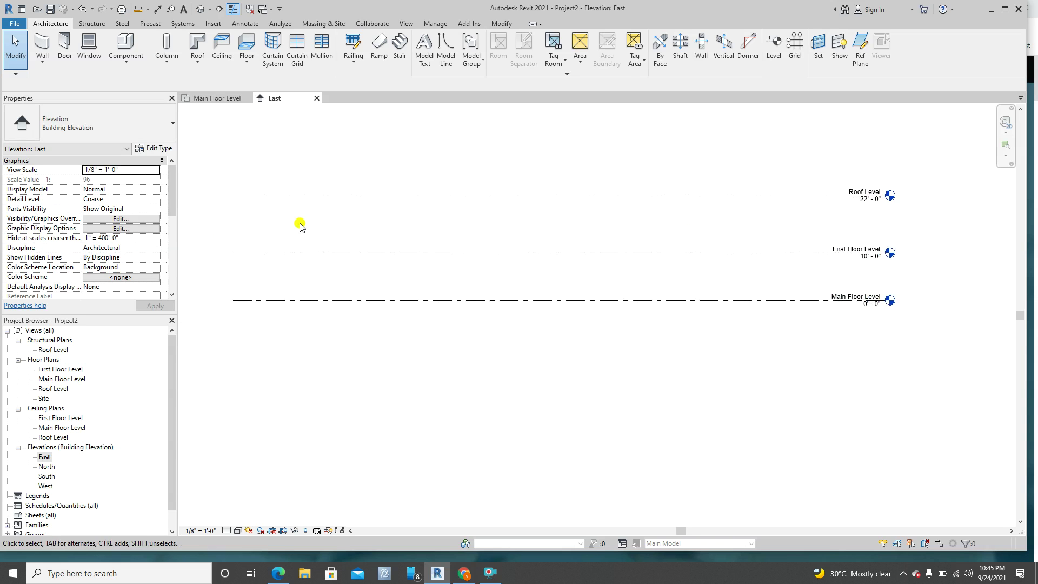
- Select the Roof Level and examine the endpoint handle, alignment line and padlock at its headless end
click(271, 196)
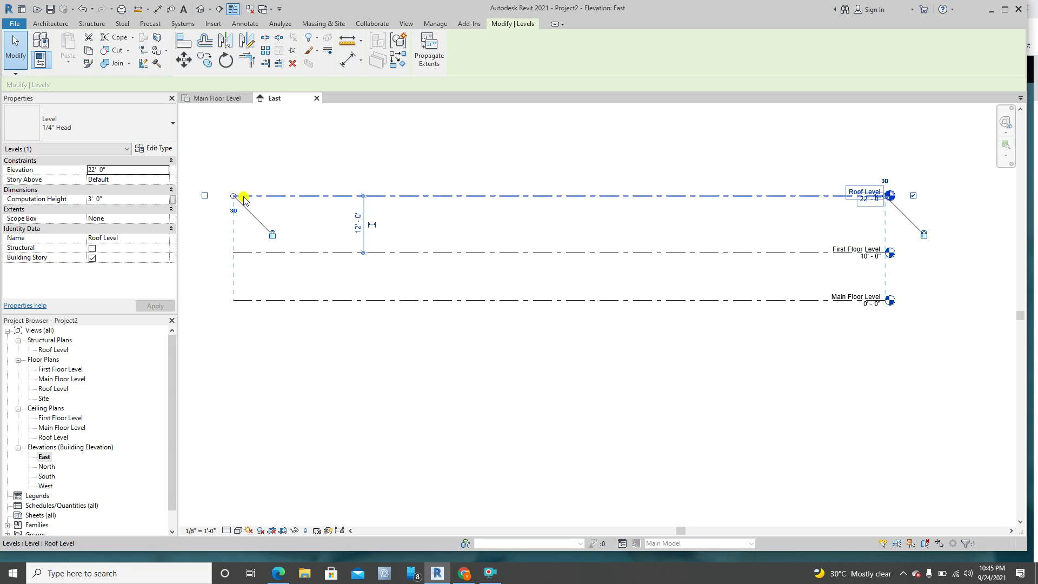
scroll(222, 194, up, 4)
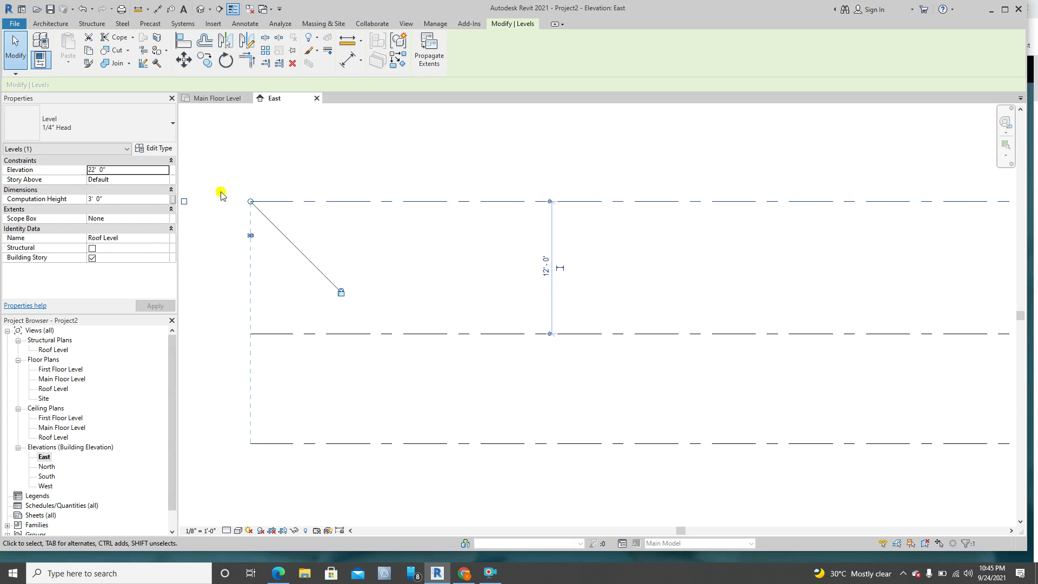
scroll(252, 201, down, 2)
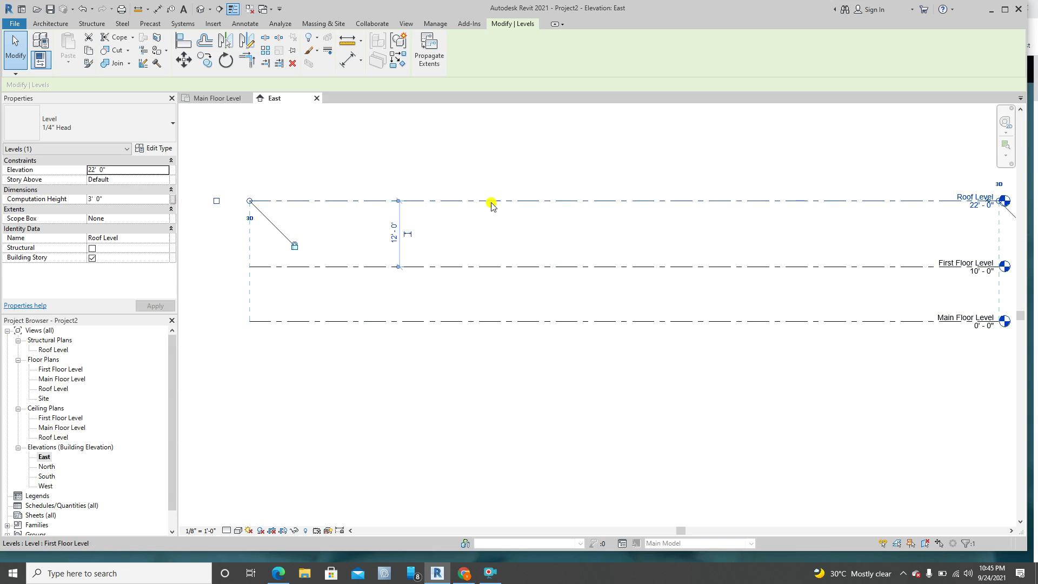
middle_drag(683, 296, 631, 289)
middle_drag(524, 276, 654, 288)
scroll(393, 238, up, 3)
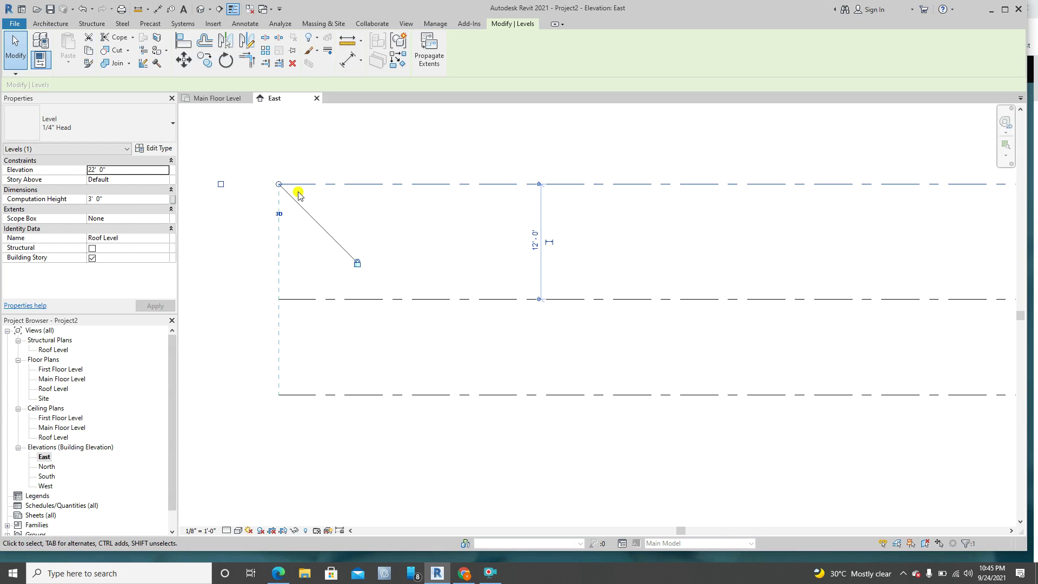
scroll(286, 186, up, 3)
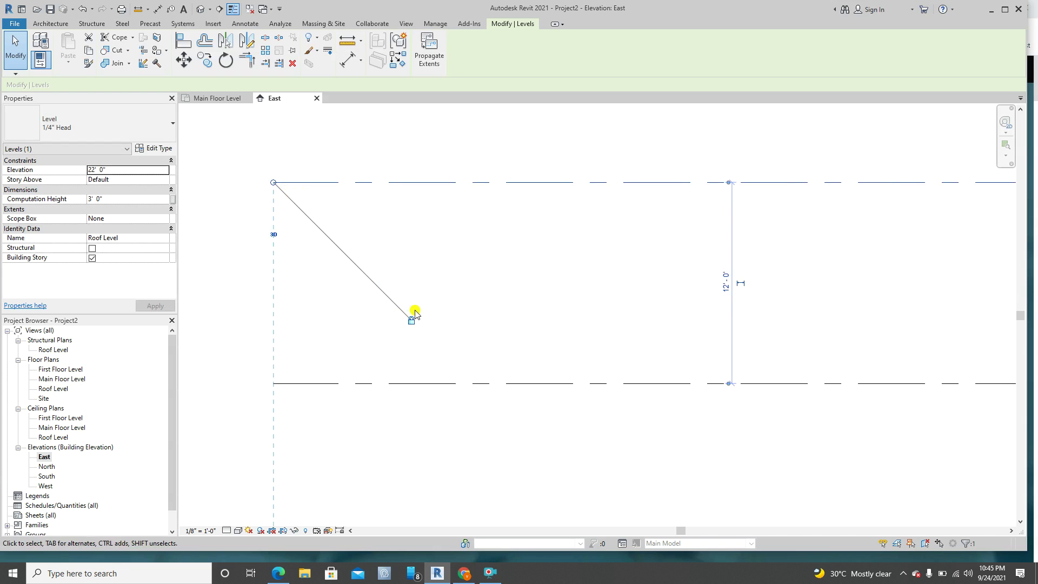
scroll(310, 220, down, 3)
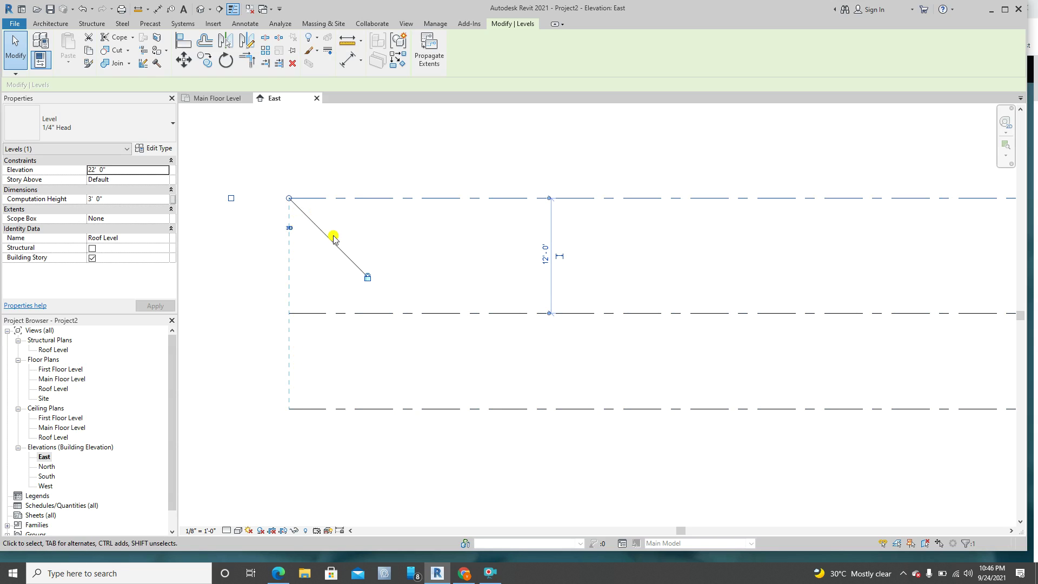
- Shorten all three aligned level lines by moving the Roof Level's headless endpoint inward several times
drag(289, 198, 482, 195)
scroll(508, 243, down, 4)
middle_drag(646, 261, 617, 266)
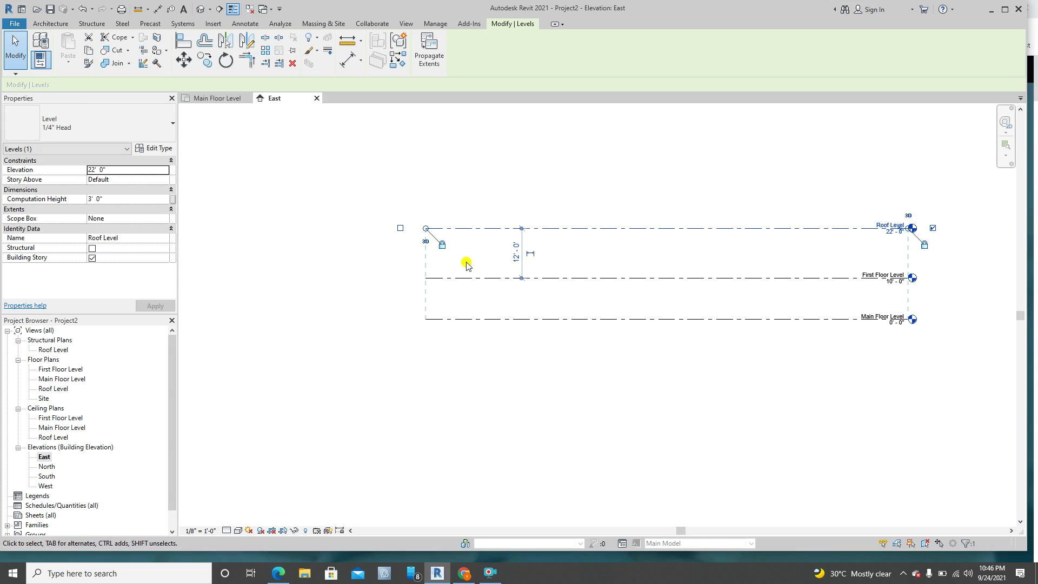
drag(427, 229, 509, 237)
scroll(510, 240, up, 3)
middle_drag(559, 269, 495, 251)
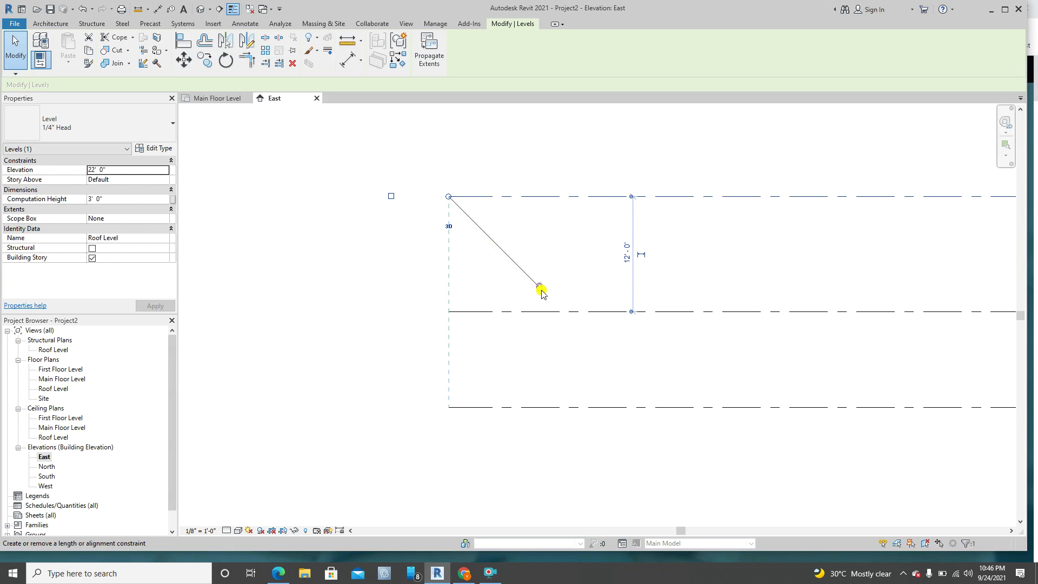
click(351, 272)
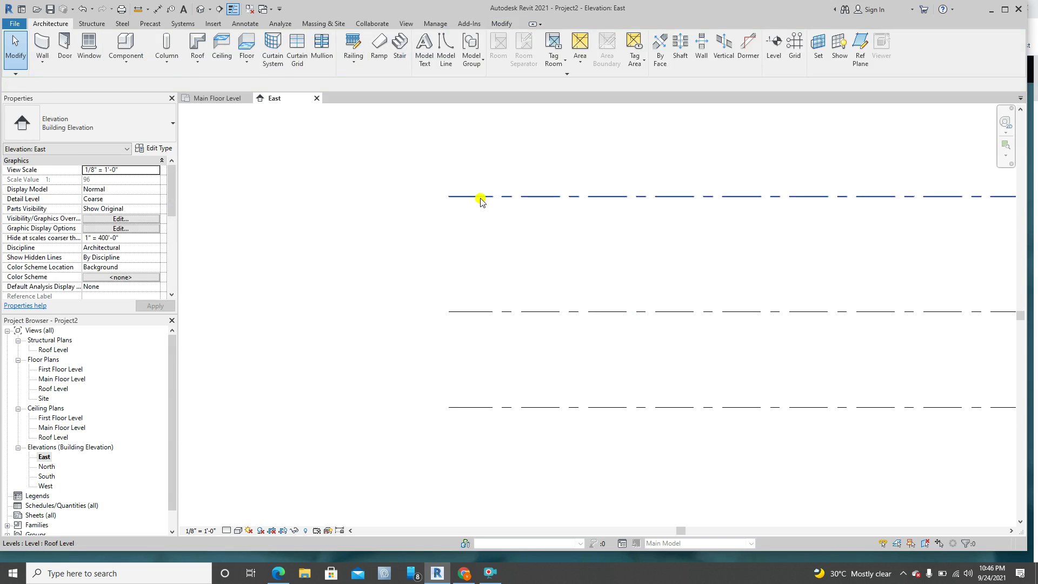
click(453, 197)
mouse_move(451, 198)
mouse_down()
mouse_move(259, 197)
mouse_move(531, 196)
mouse_up()
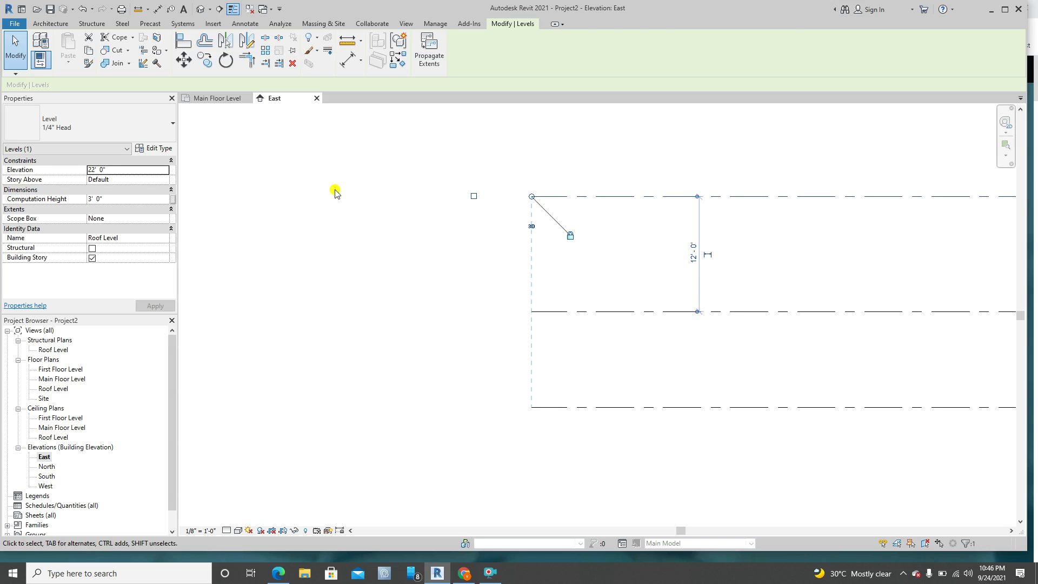
- Unlock the Roof Level's headless end from the other levels and extend only that line outward past them
click(362, 233)
click(551, 201)
drag(532, 196, 329, 196)
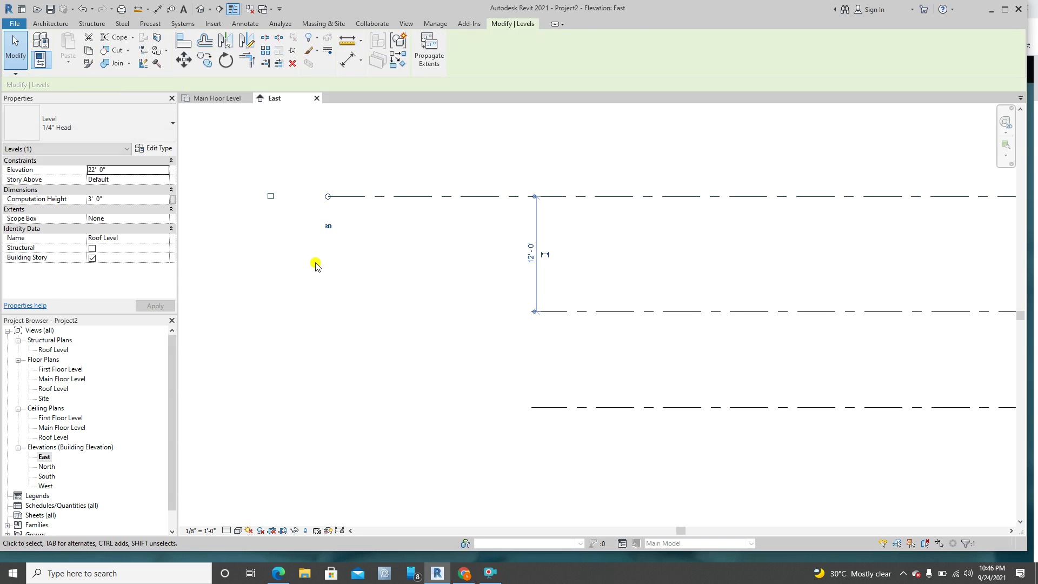
- Pull the Roof Level's headless end back inward into alignment with the First Floor and Main Floor levels
click(315, 307)
click(559, 312)
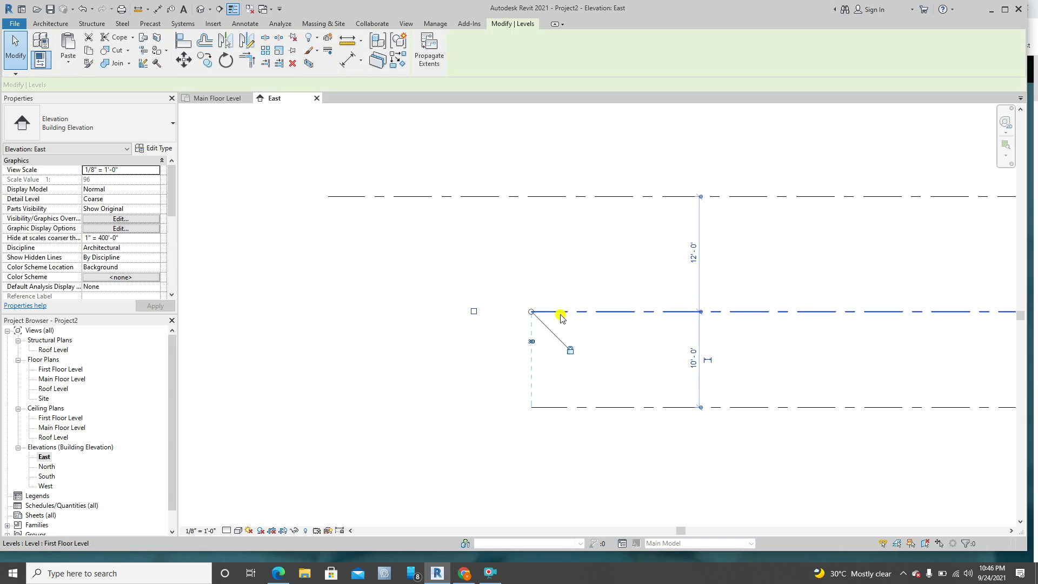
click(571, 351)
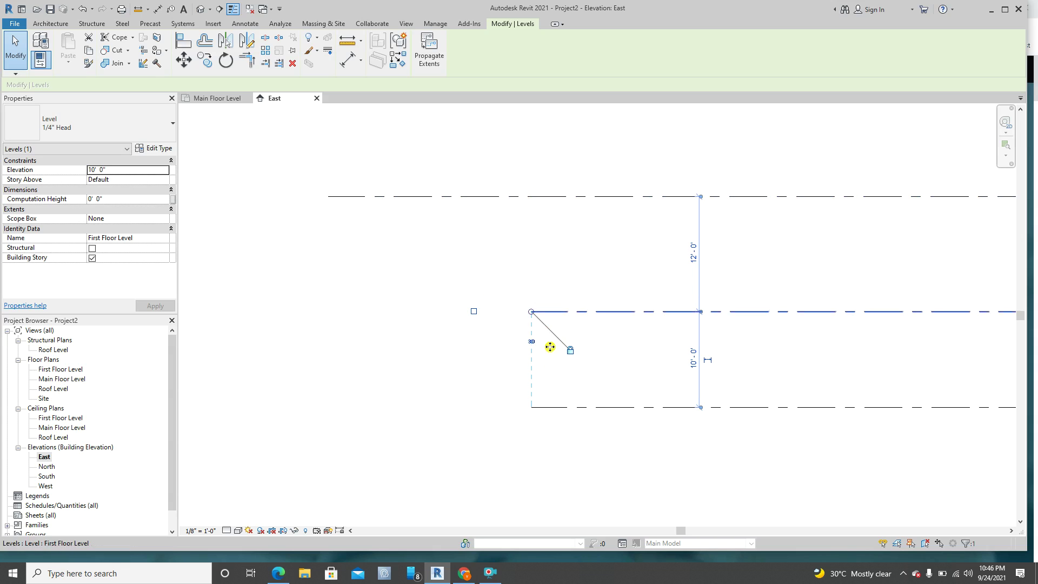
click(378, 195)
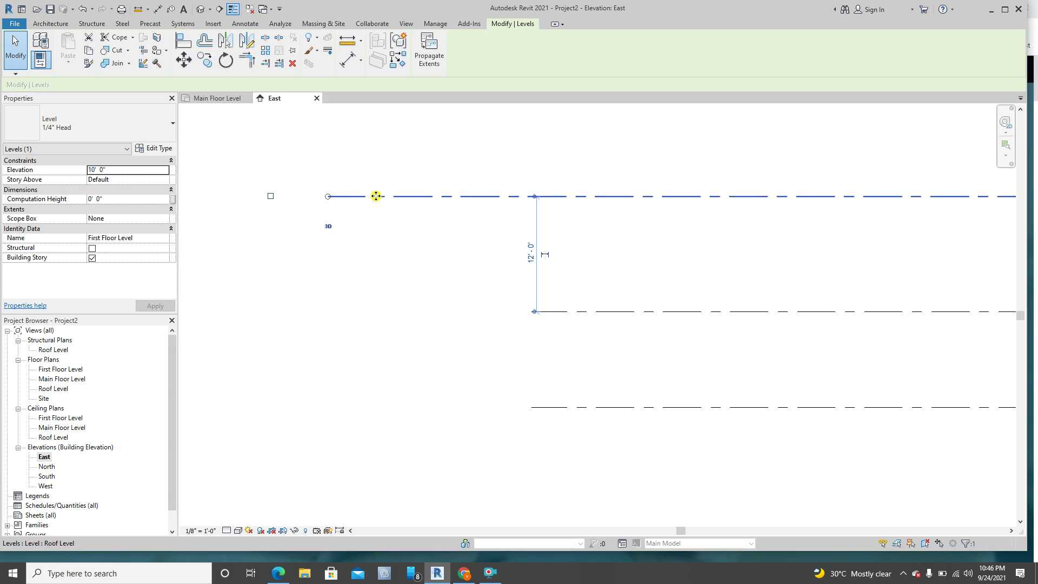
drag(328, 198, 534, 195)
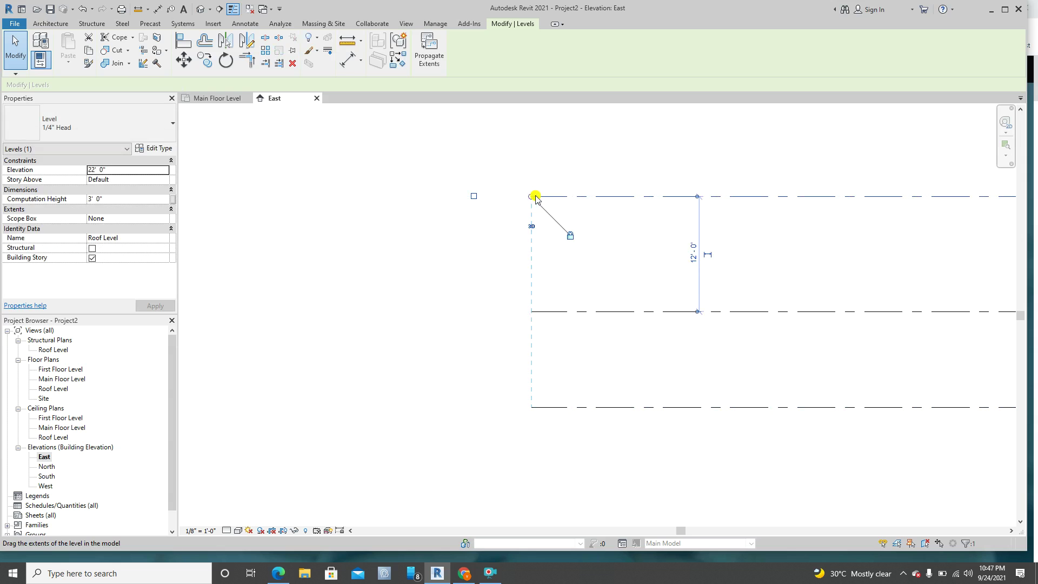
click(590, 233)
click(561, 196)
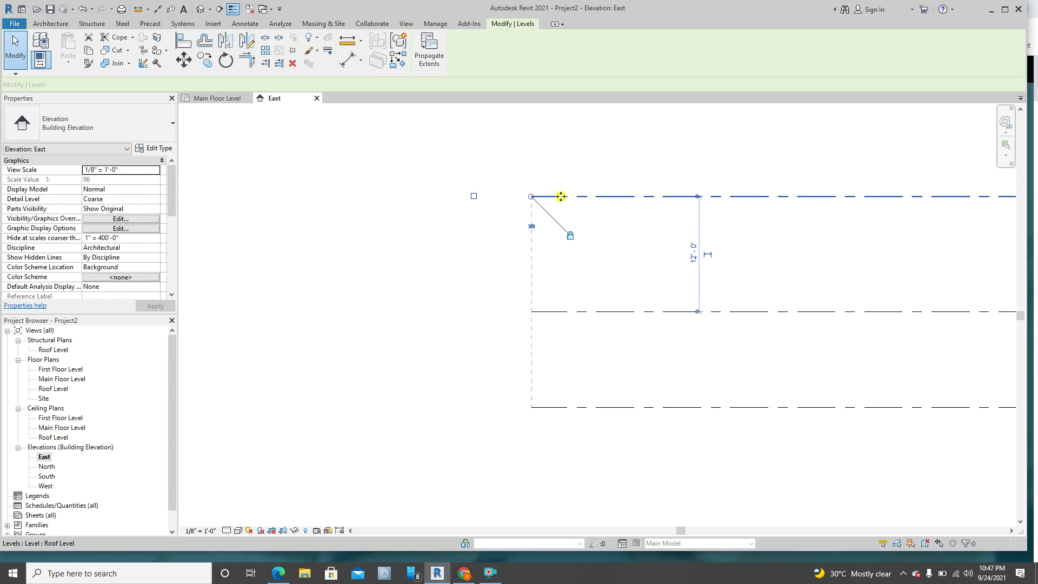
middle_drag(533, 197, 399, 199)
drag(399, 199, 490, 201)
key(Escape)
key(Escape)
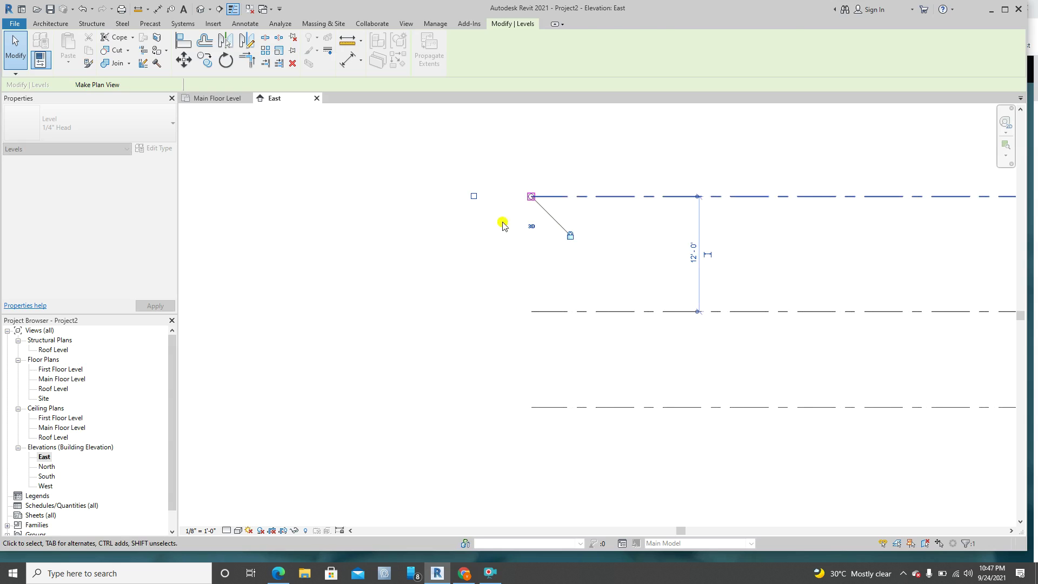
- Examine the aligned ends of the three level lines and select the Roof Level to check its endpoint
scroll(460, 270, down, 5)
scroll(595, 283, up, 4)
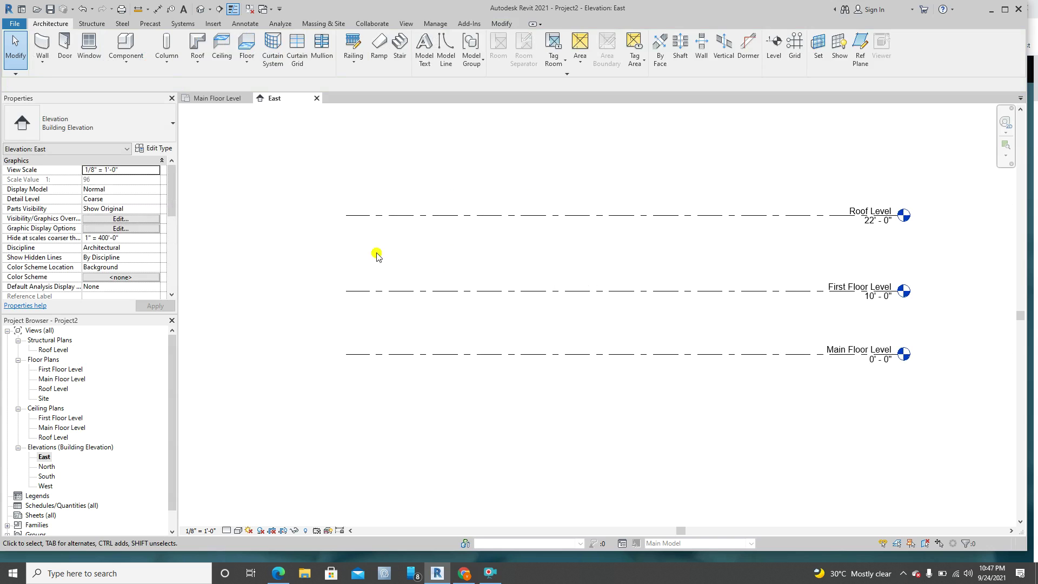
click(350, 216)
mouse_move(350, 221)
mouse_down()
mouse_move(317, 213)
mouse_move(347, 216)
mouse_up()
click(360, 177)
scroll(429, 214, down, 1)
middle_drag(452, 214, 494, 246)
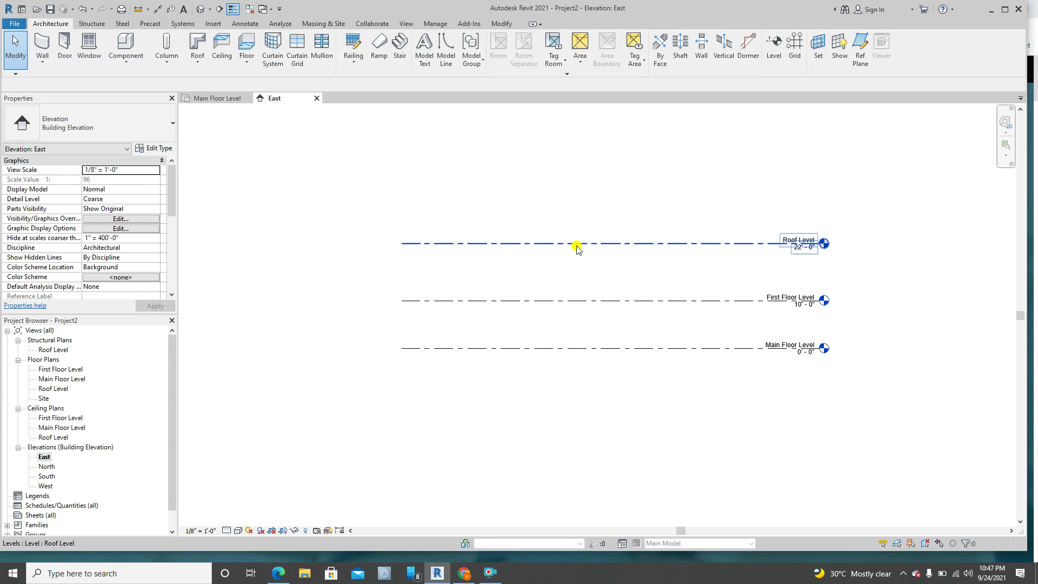
- Turn on Crop View, Crop Region Visible and Annotation Crop for the East elevation
scroll(165, 208, down, 4)
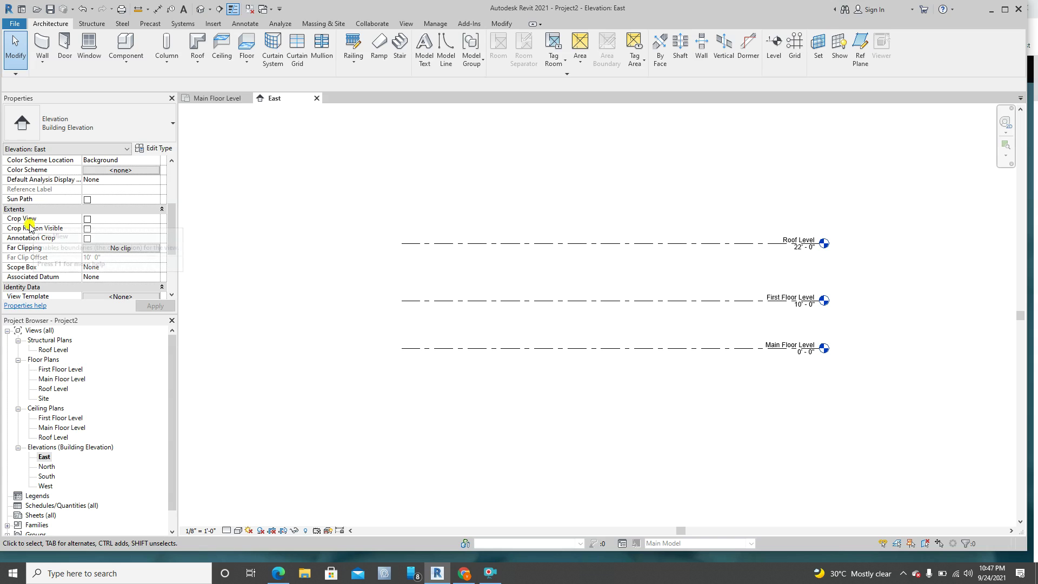
click(86, 229)
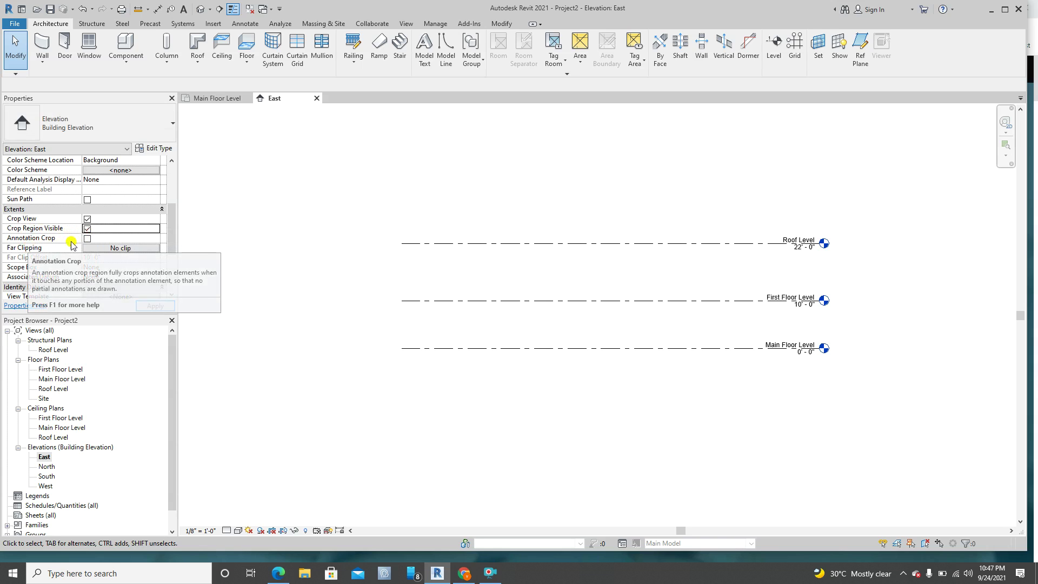
click(87, 238)
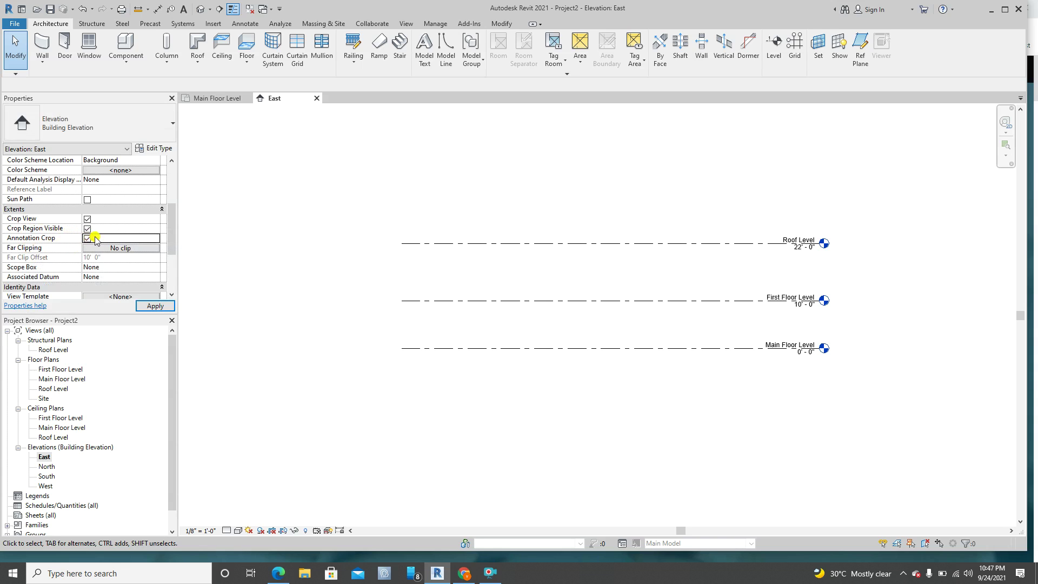
scroll(648, 276, up, 2)
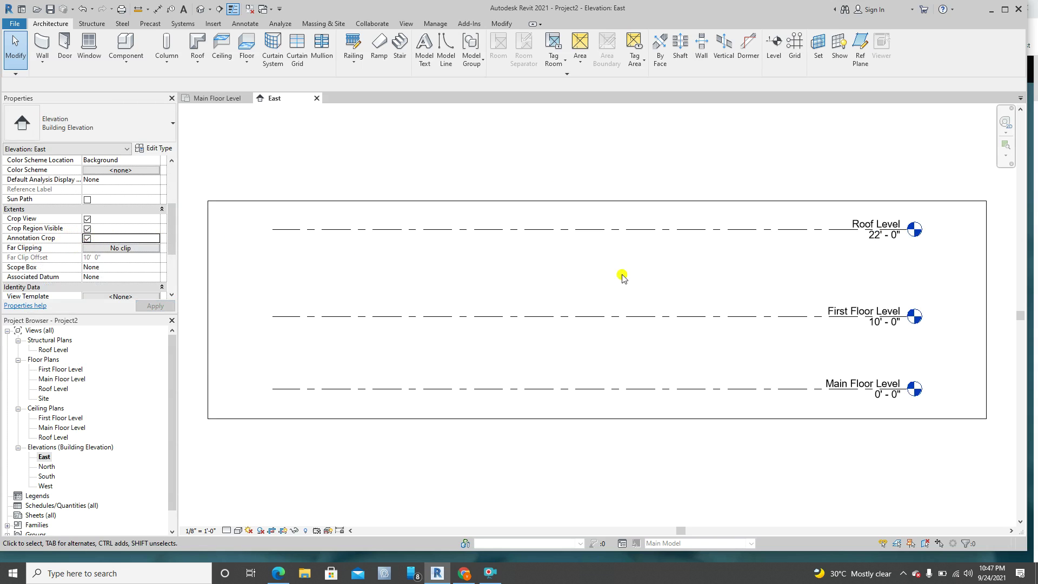
- Select the East elevation's crop region and stretch its upper edge farther above the Roof Level
scroll(595, 290, down, 1)
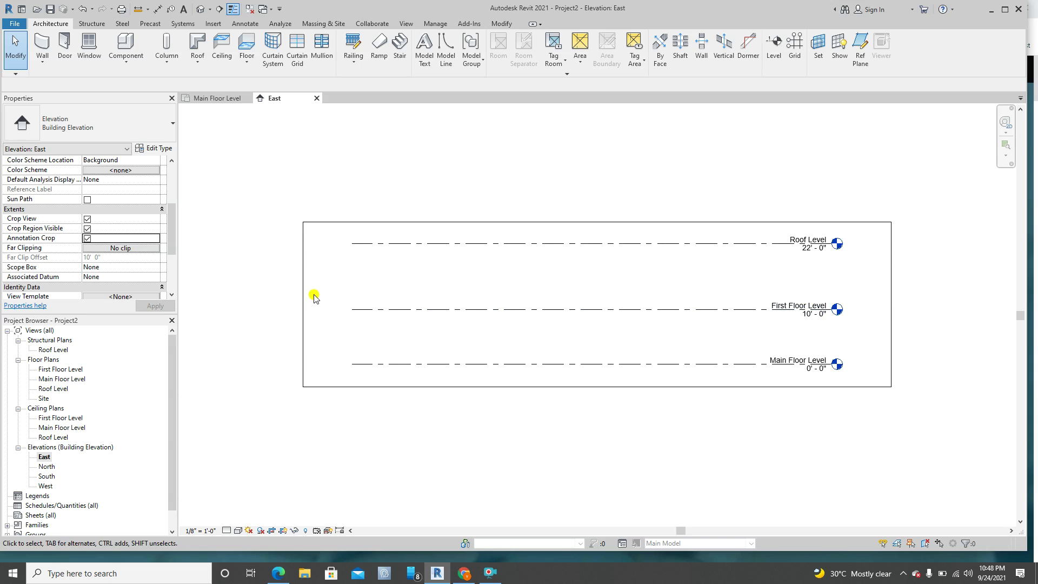
click(421, 223)
click(414, 222)
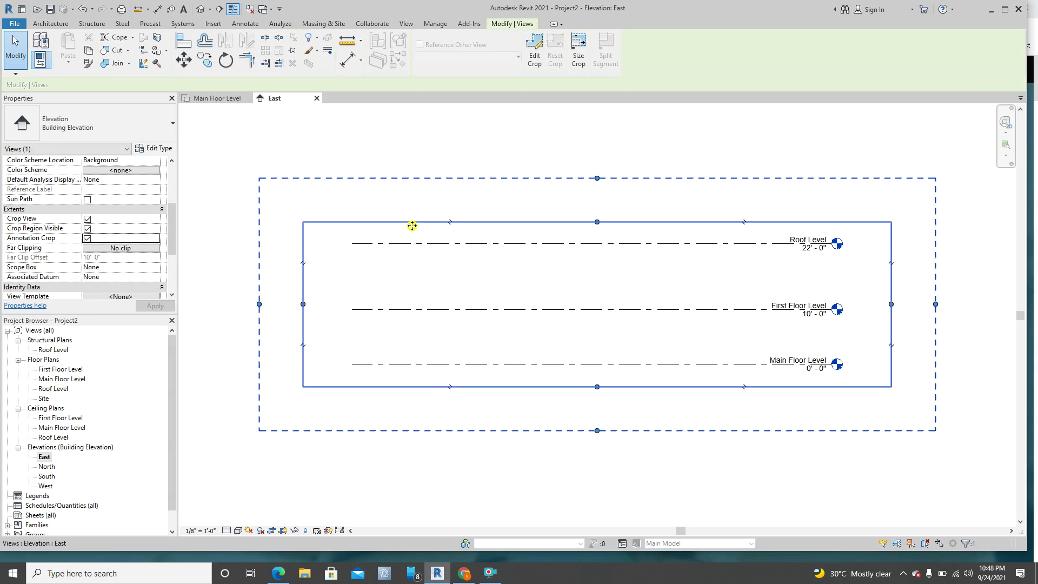
drag(599, 222, 596, 193)
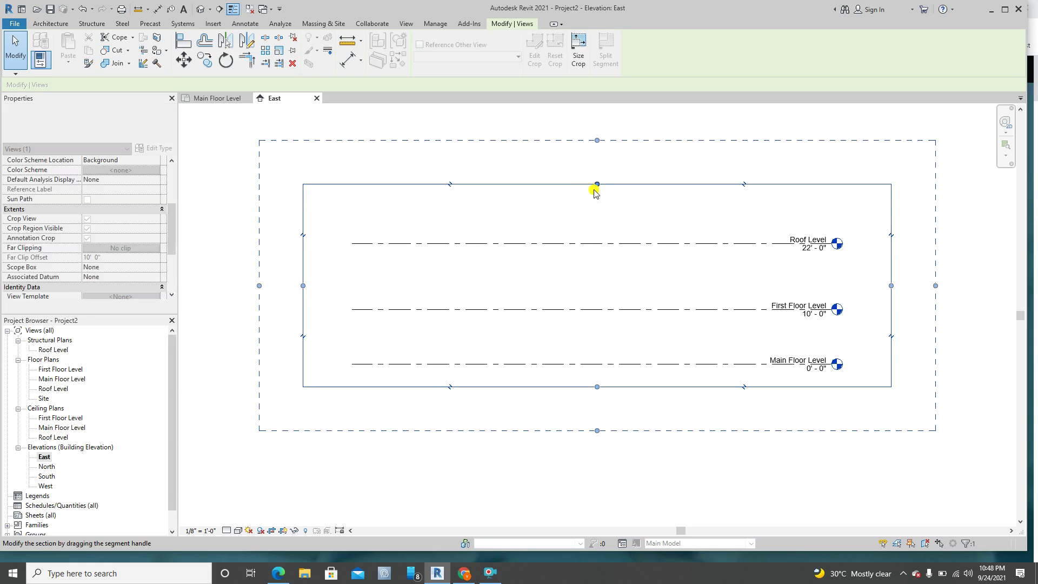
scroll(510, 225, down, 1)
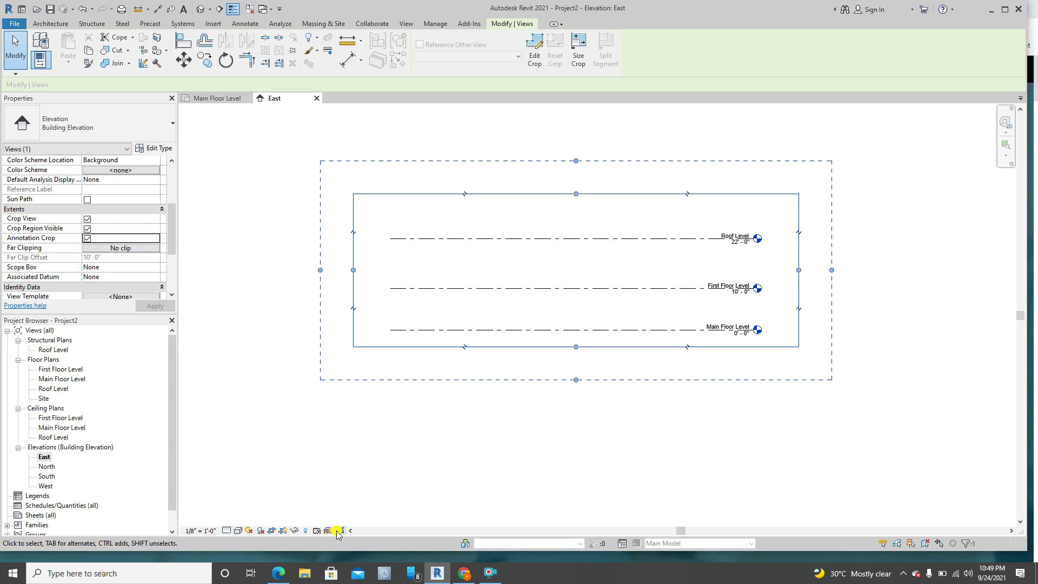
- Switch off the East elevation's view cropping and crop region display, and switch both back on
click(284, 532)
click(272, 530)
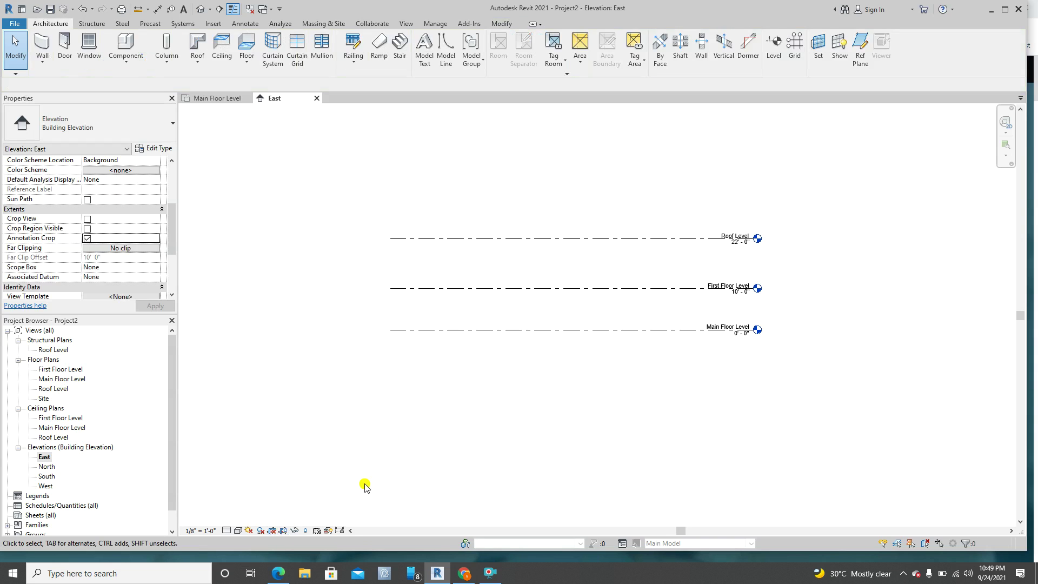
click(283, 532)
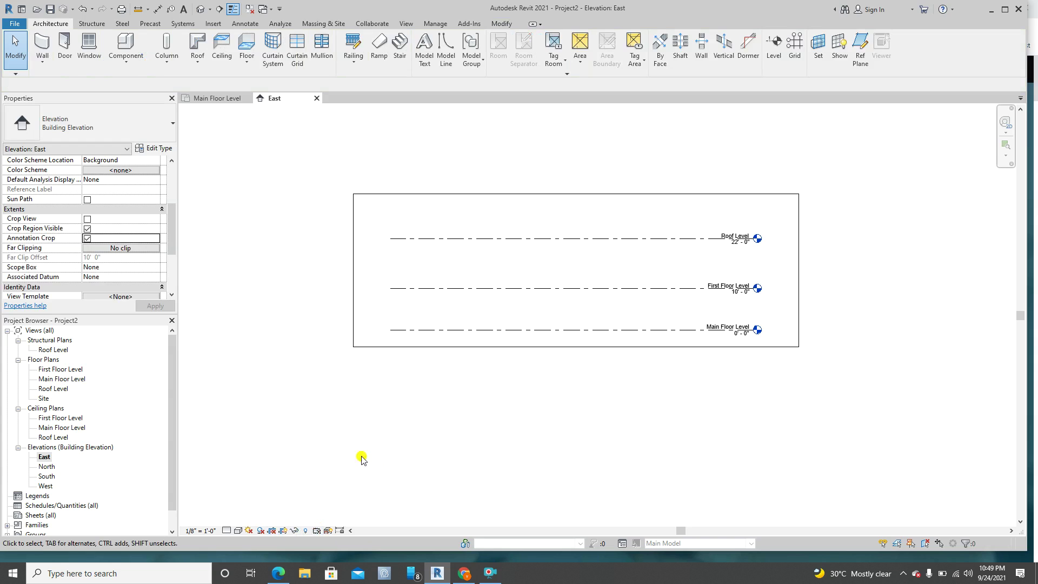
click(271, 531)
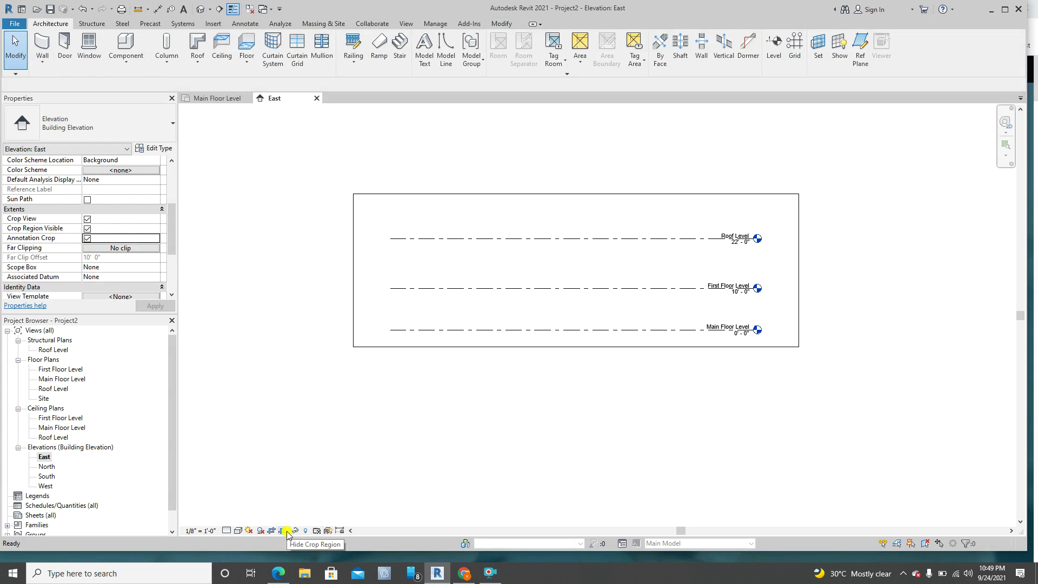
- Hide the crop region, show it again for comparison, and leave it hidden with Crop View on
click(283, 531)
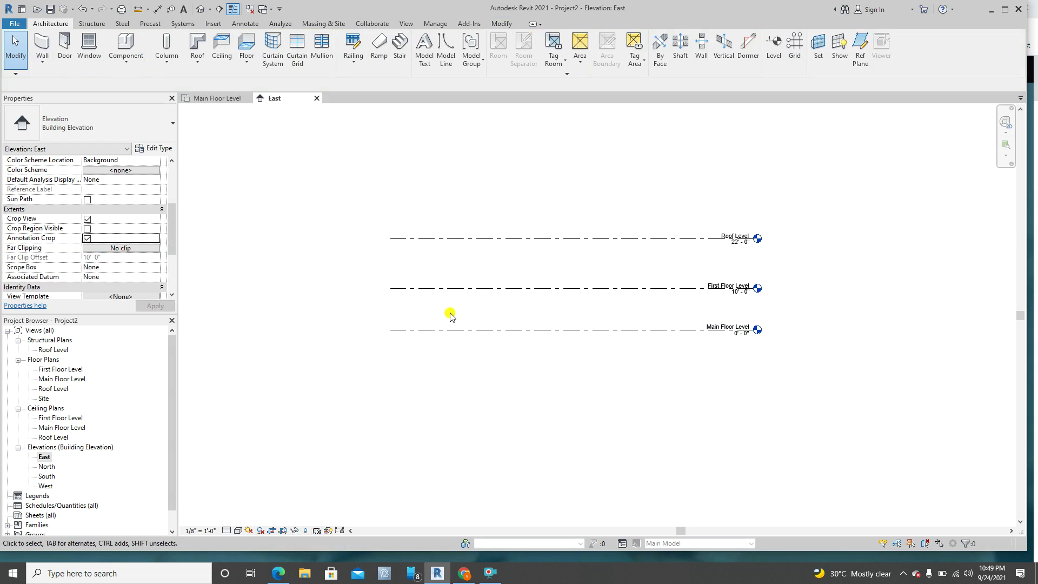
scroll(448, 313, up, 2)
click(283, 531)
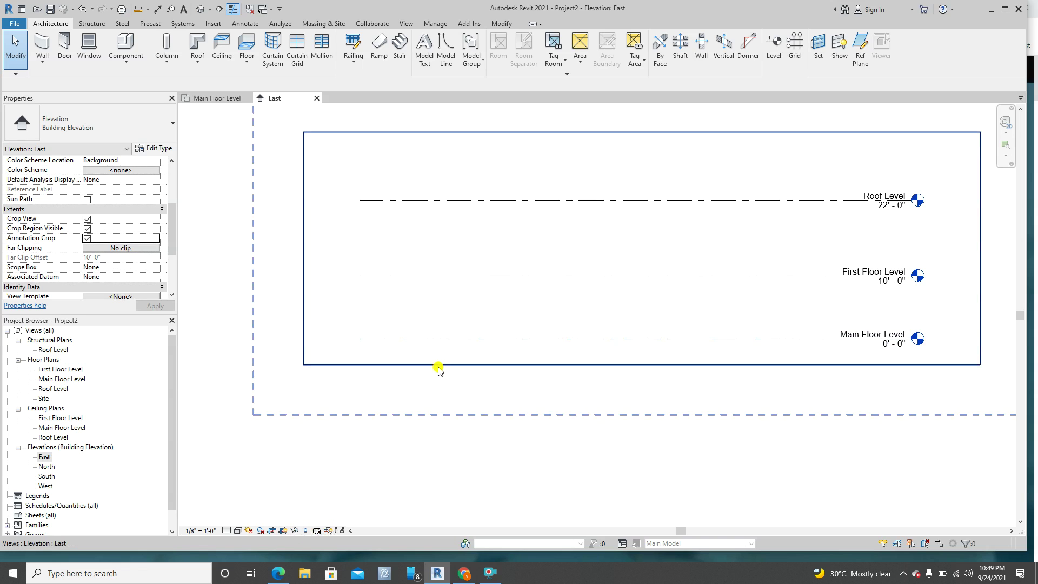
click(283, 532)
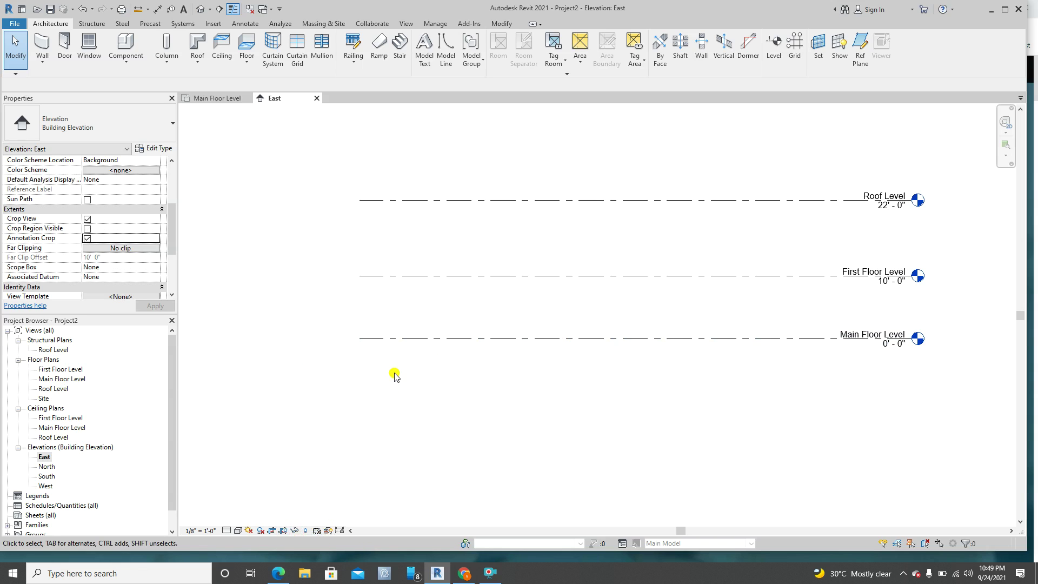
scroll(394, 376, down, 3)
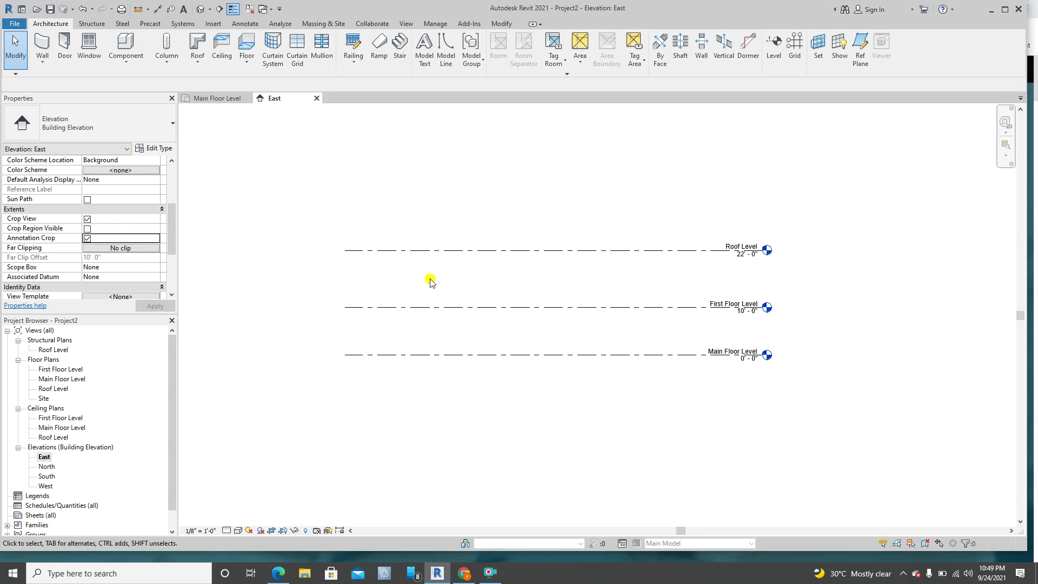
scroll(431, 283, up, 1)
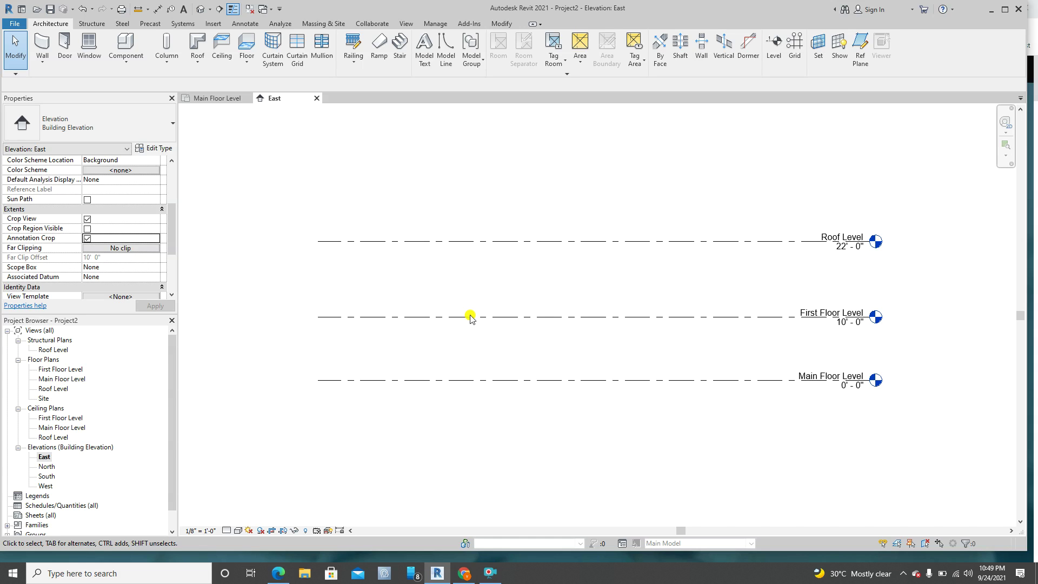
middle_drag(497, 280, 500, 291)
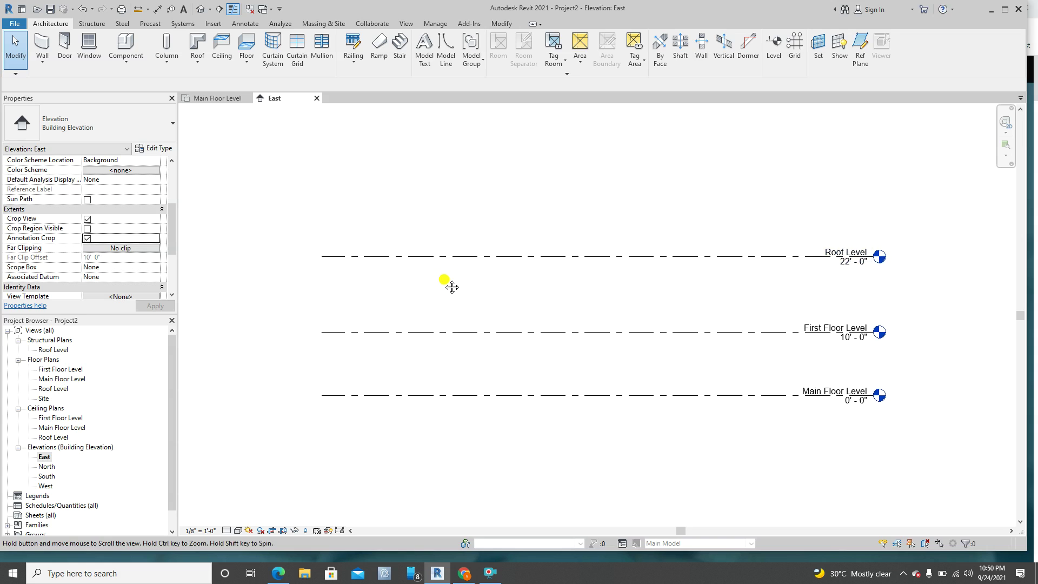
middle_drag(399, 265, 379, 257)
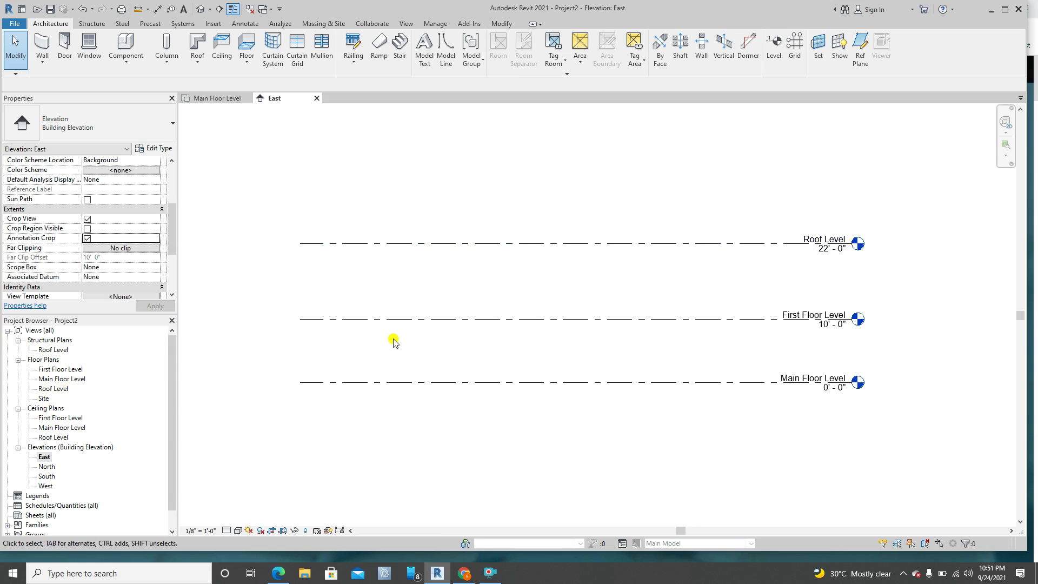
middle_drag(576, 308, 575, 289)
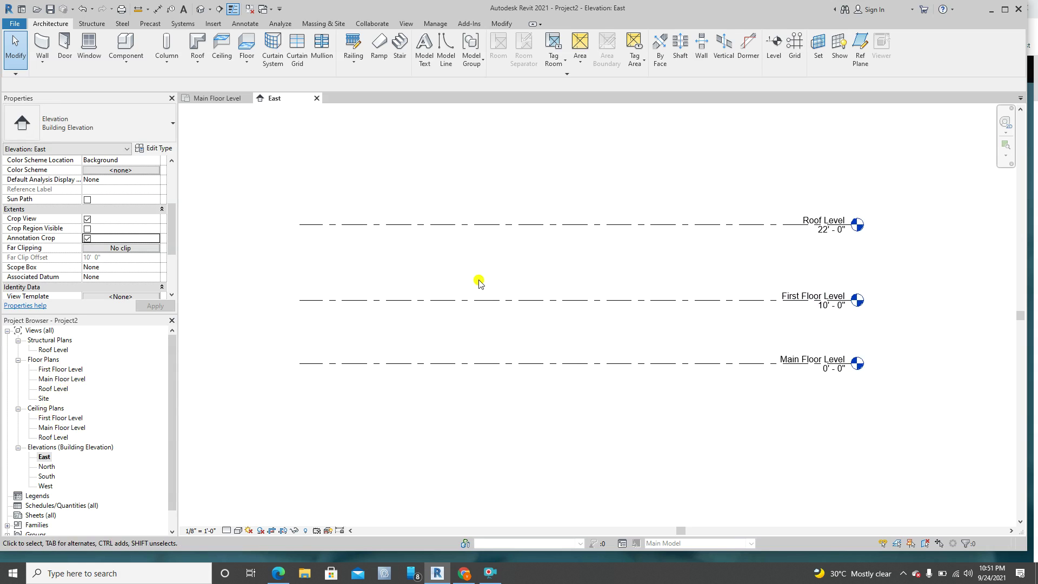
ctrl+scroll(352, 251, up, 3)
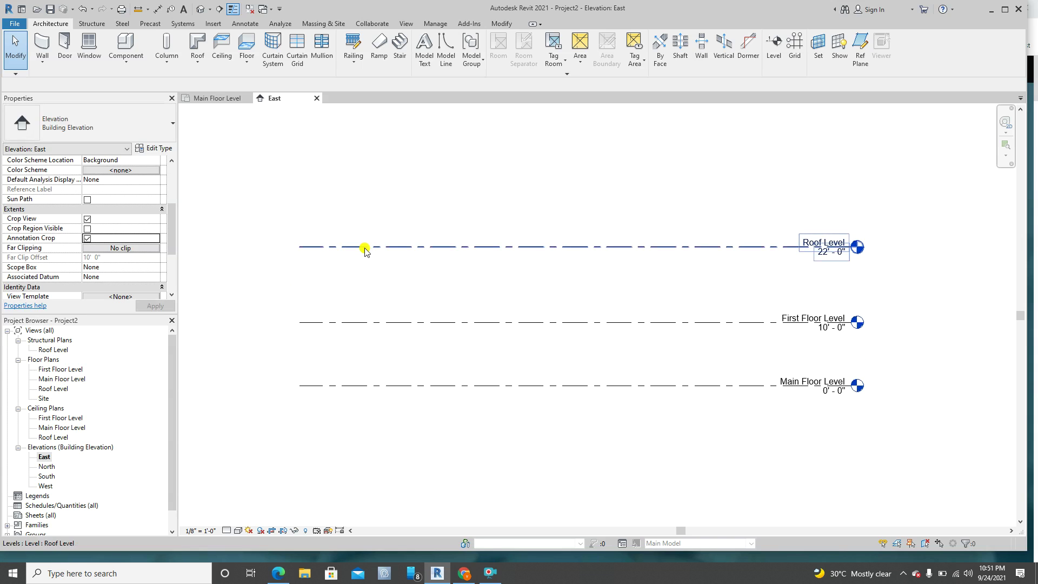
middle_drag(492, 376, 496, 304)
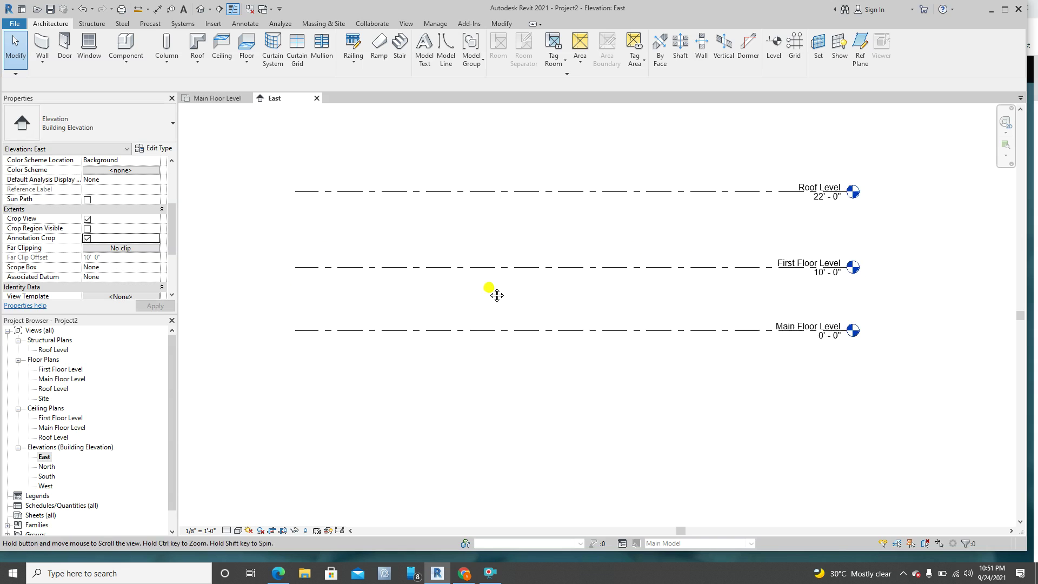
- Place a new level with a plan view 8' 0" below the Main Floor Level, aligned with the existing level ends
click(380, 309)
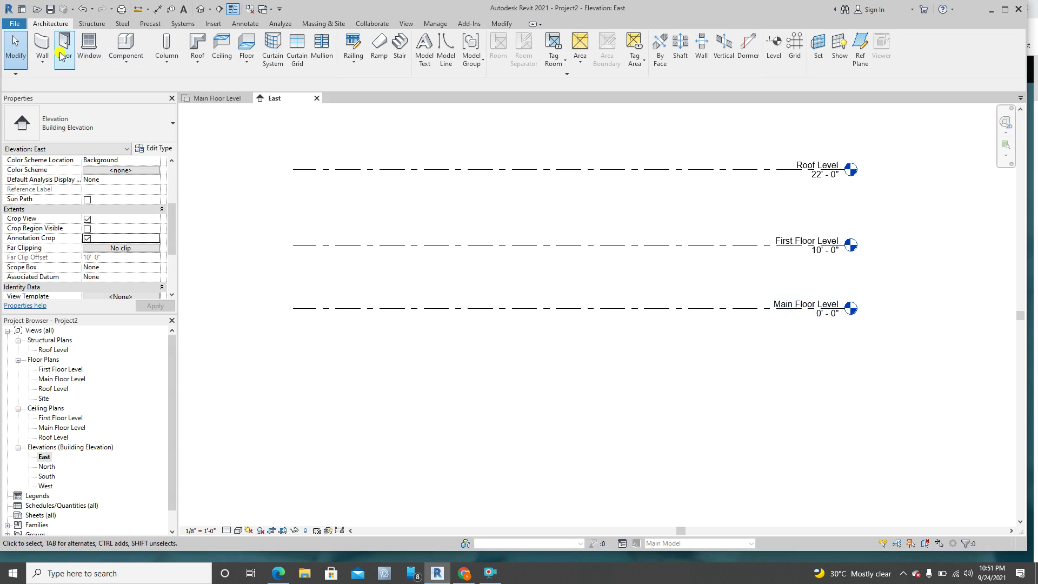
click(773, 45)
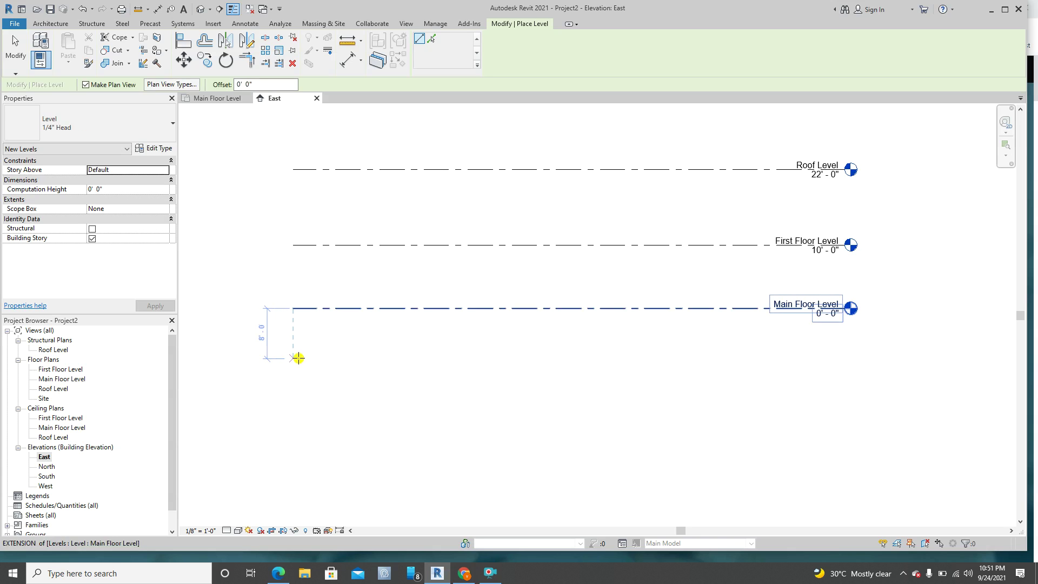
click(298, 358)
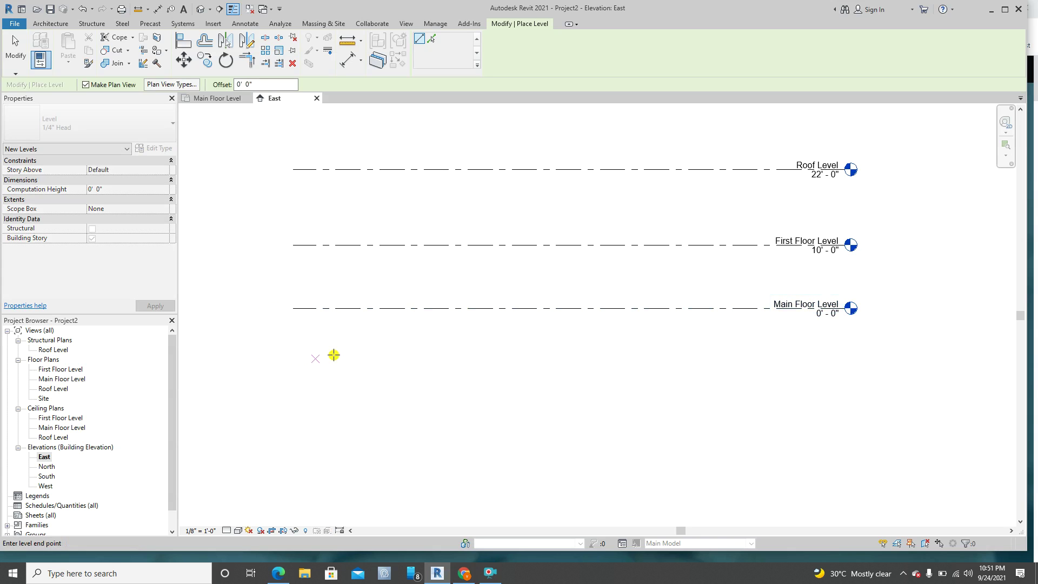
click(849, 348)
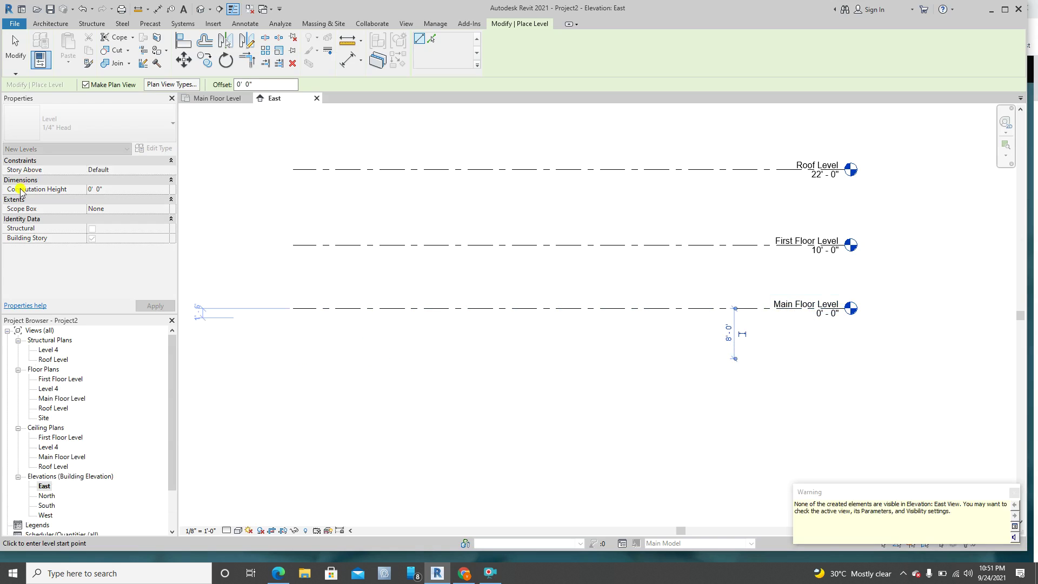
click(15, 52)
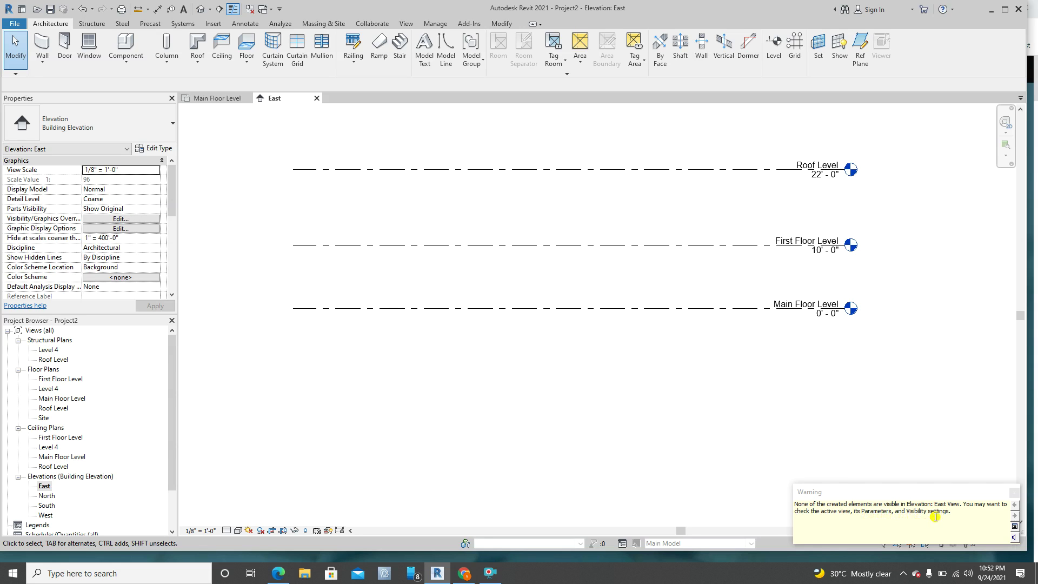
click(1014, 492)
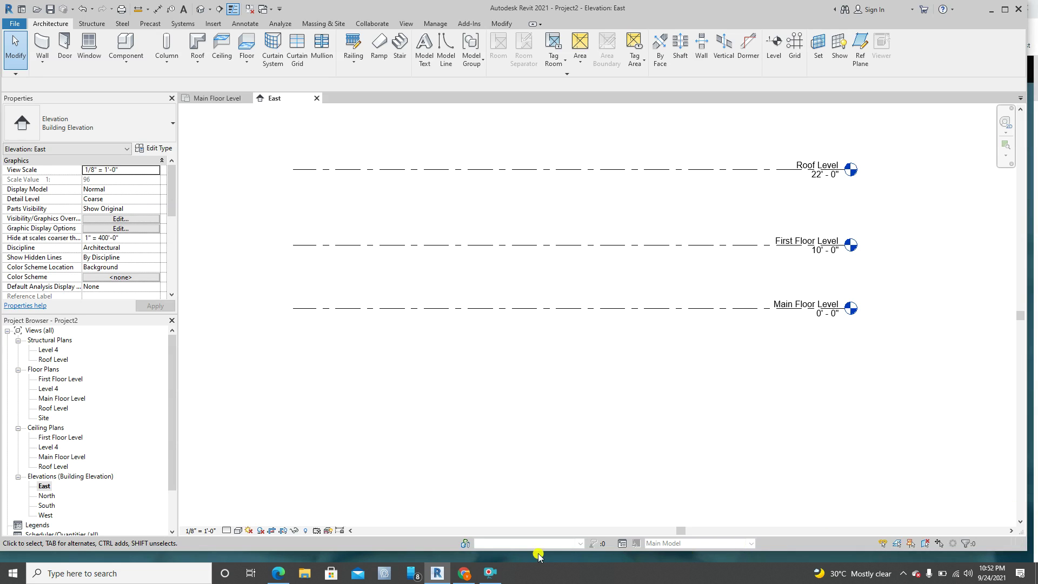
- Show the East elevation's crop region and stretch its lower edge down below Level 4
click(283, 530)
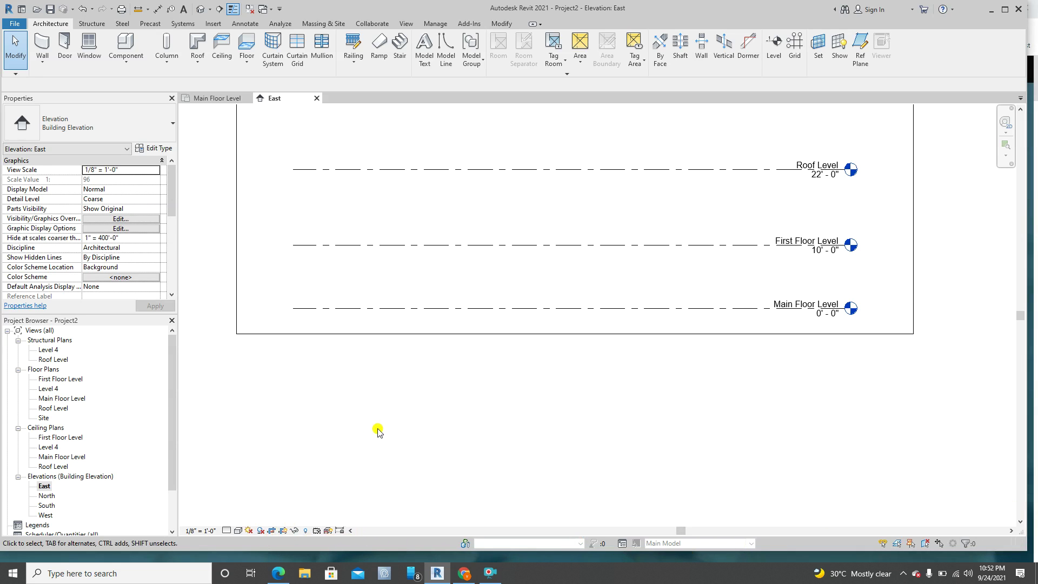
scroll(414, 422, down, 1)
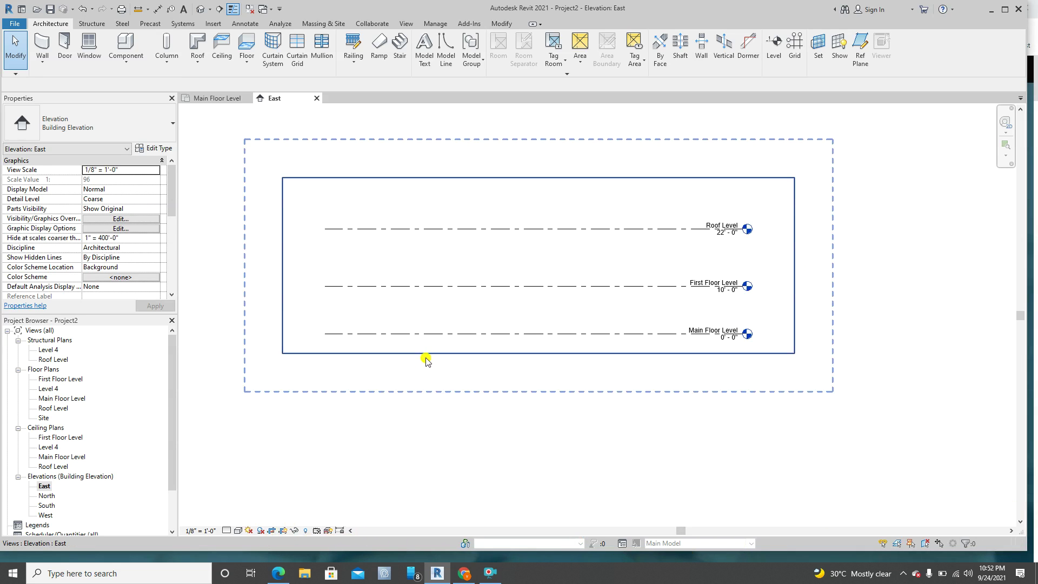
click(456, 358)
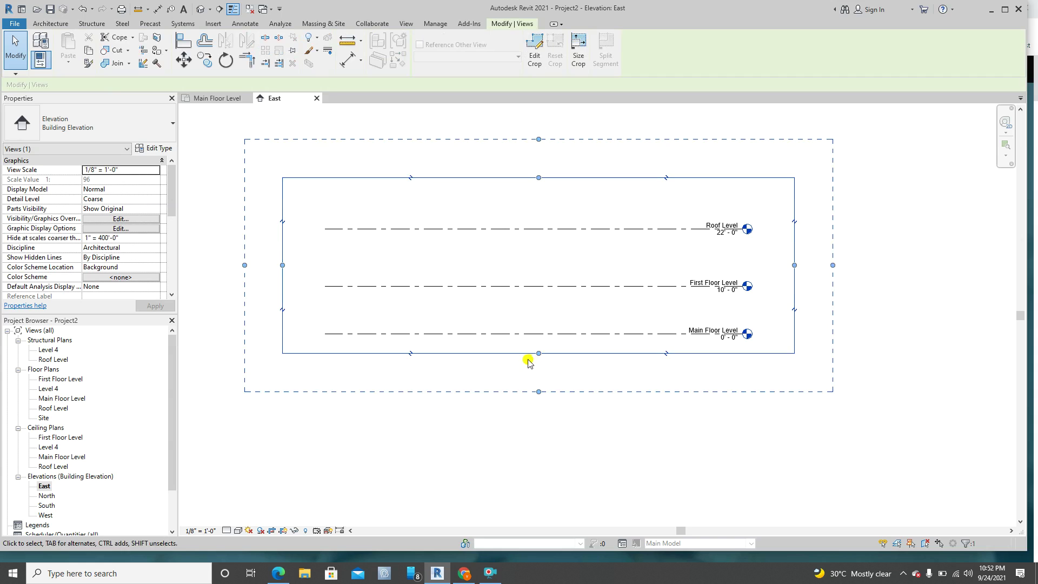
drag(539, 353, 538, 405)
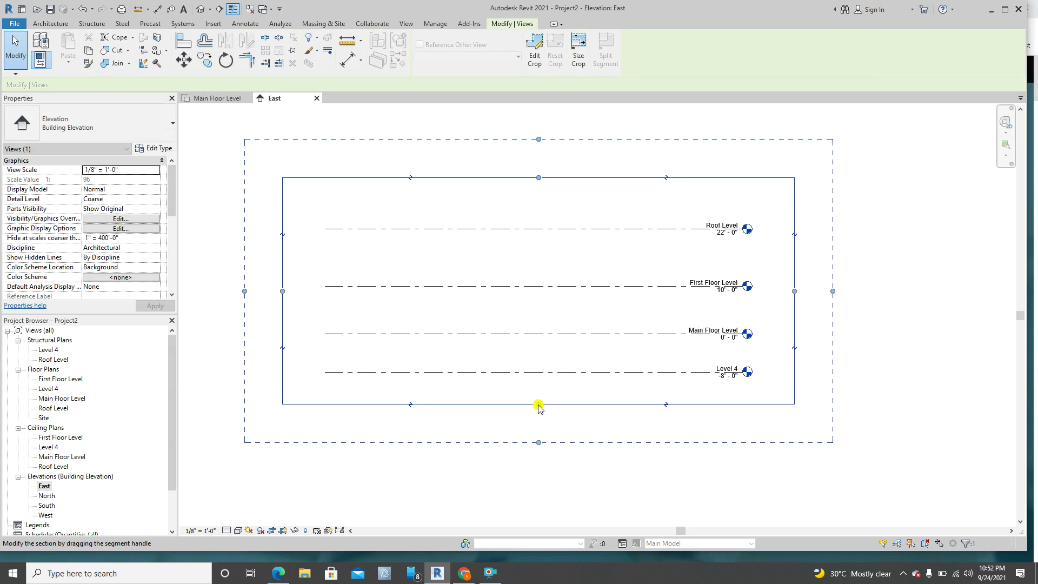
click(237, 411)
scroll(720, 394, up, 2)
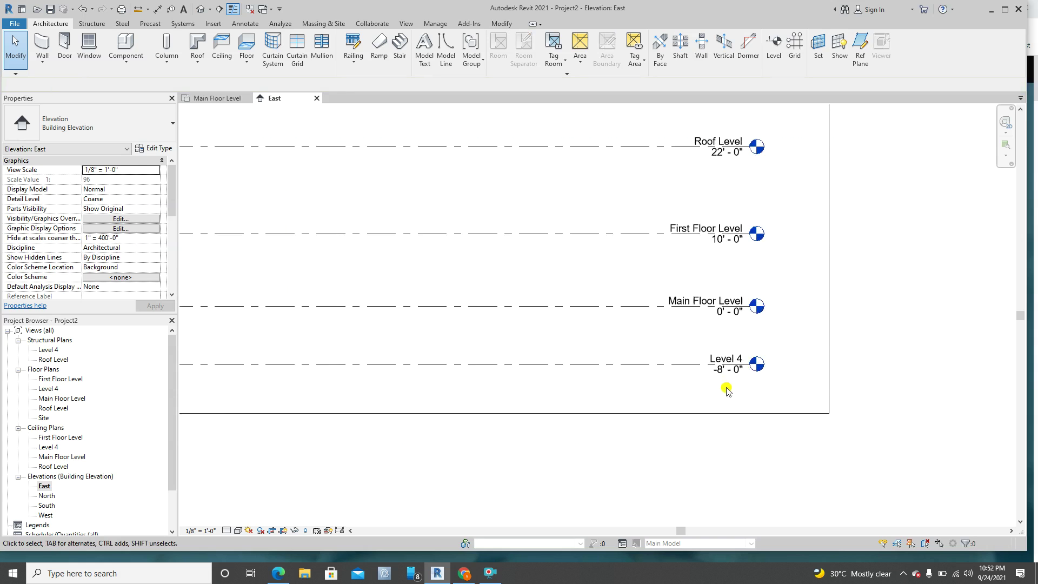
- Stretch the crop region's lower edge farther down to leave room for another level beneath Level 4
scroll(709, 384, down, 2)
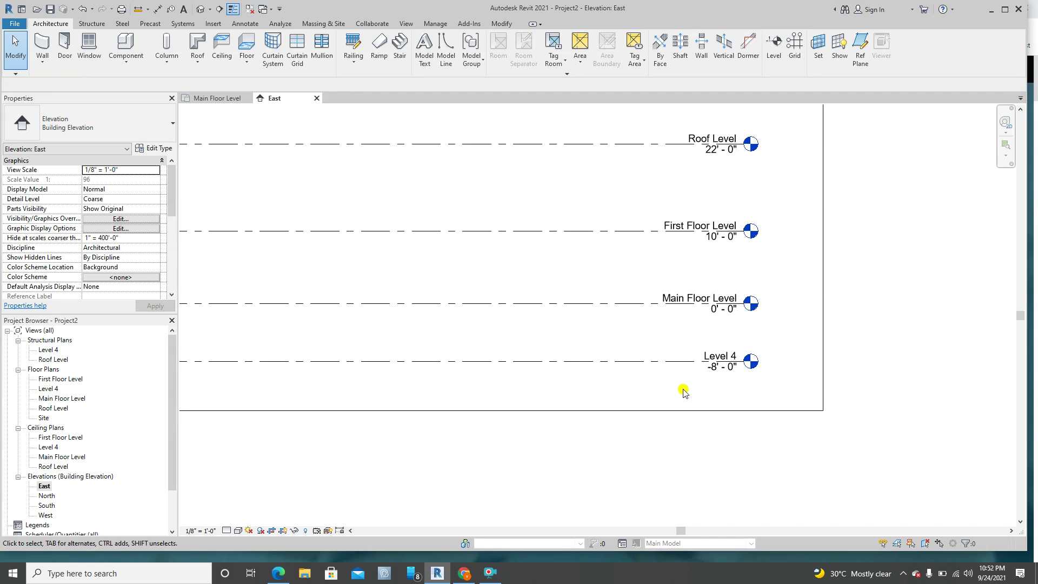
click(545, 403)
middle_drag(602, 333, 636, 296)
drag(554, 367, 553, 416)
click(594, 456)
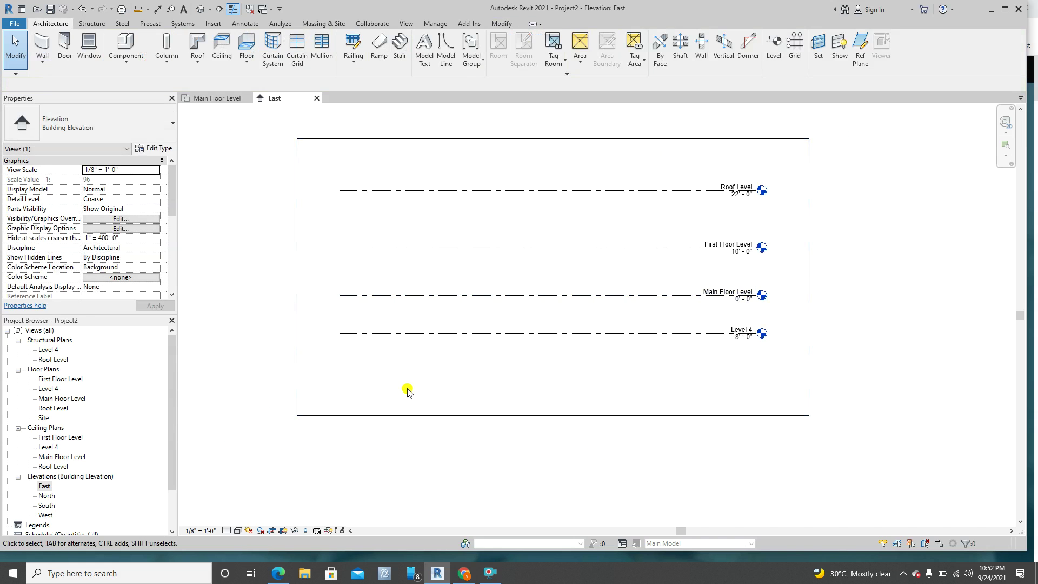
scroll(400, 392, up, 2)
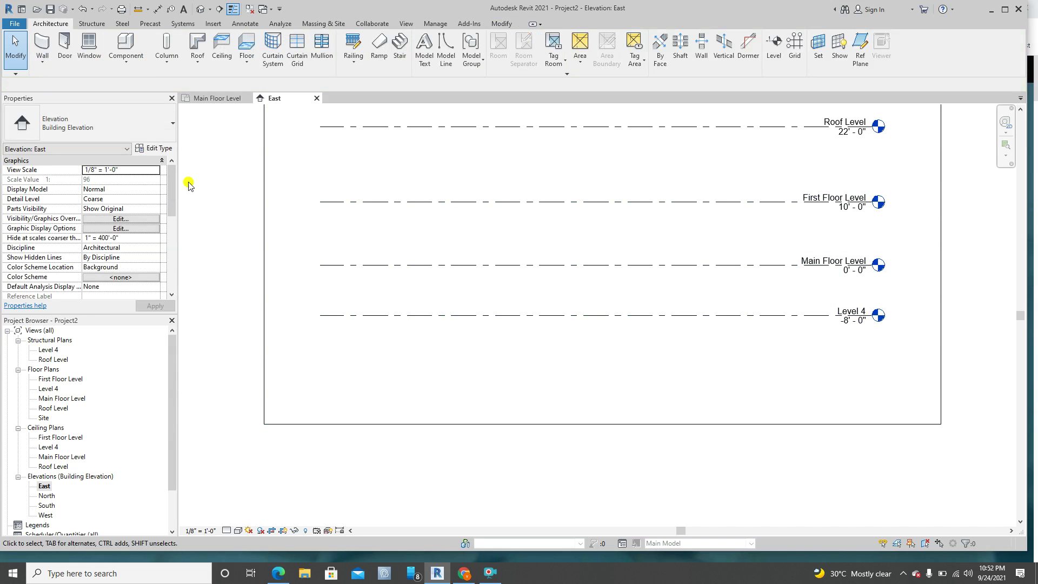
- Place a new level with a plan view 1' 6" below Level 4, with both ends aligned to the existing levels
click(773, 48)
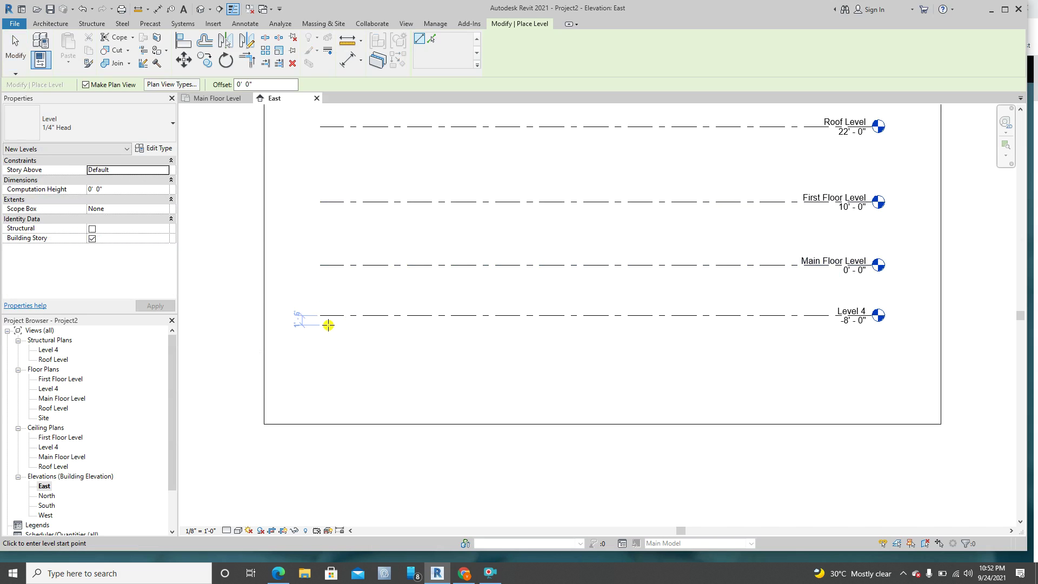
click(328, 325)
scroll(330, 322, down, 3)
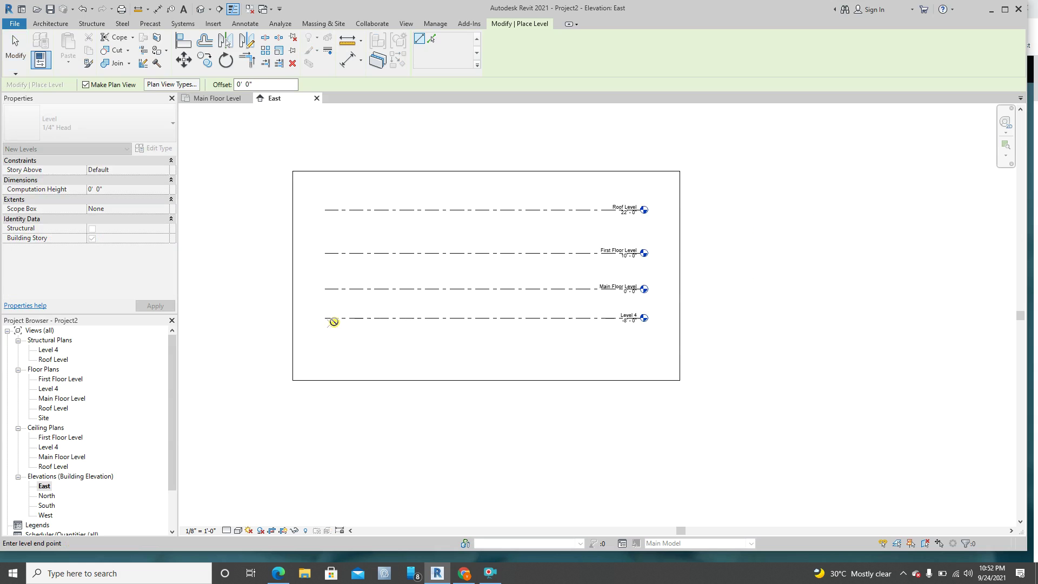
click(646, 323)
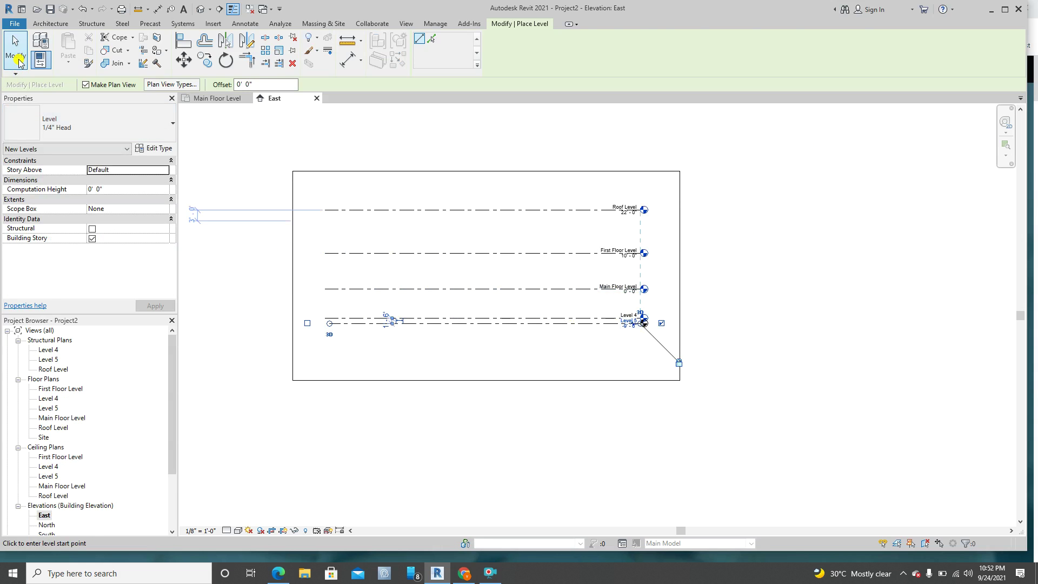
click(18, 56)
scroll(356, 338, up, 3)
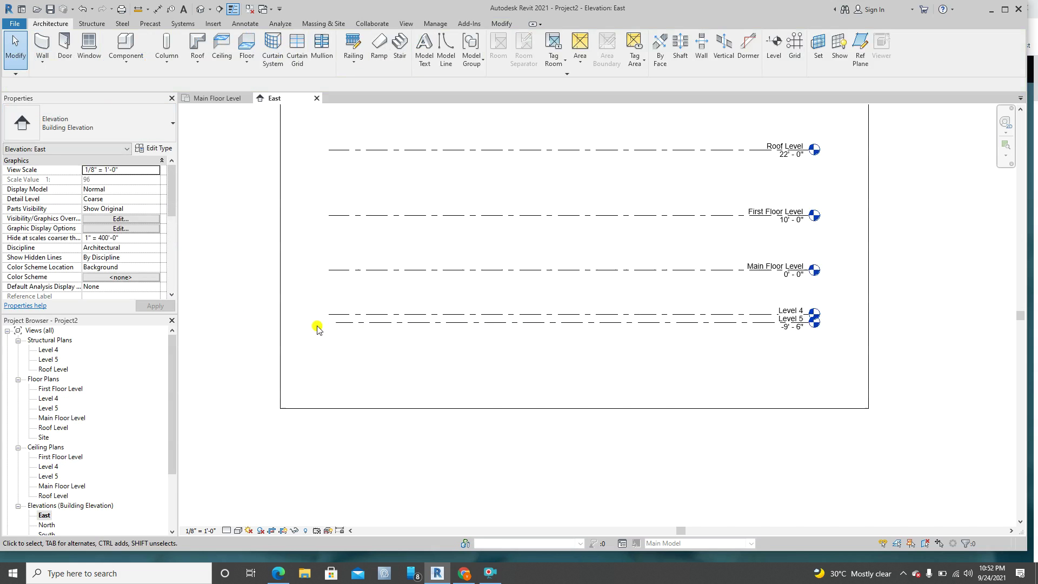
click(346, 320)
click(394, 353)
- Rename Level 4 to Foundation Top and rename its corresponding views too
middle_drag(589, 392, 360, 392)
scroll(706, 306, up, 2)
click(707, 306)
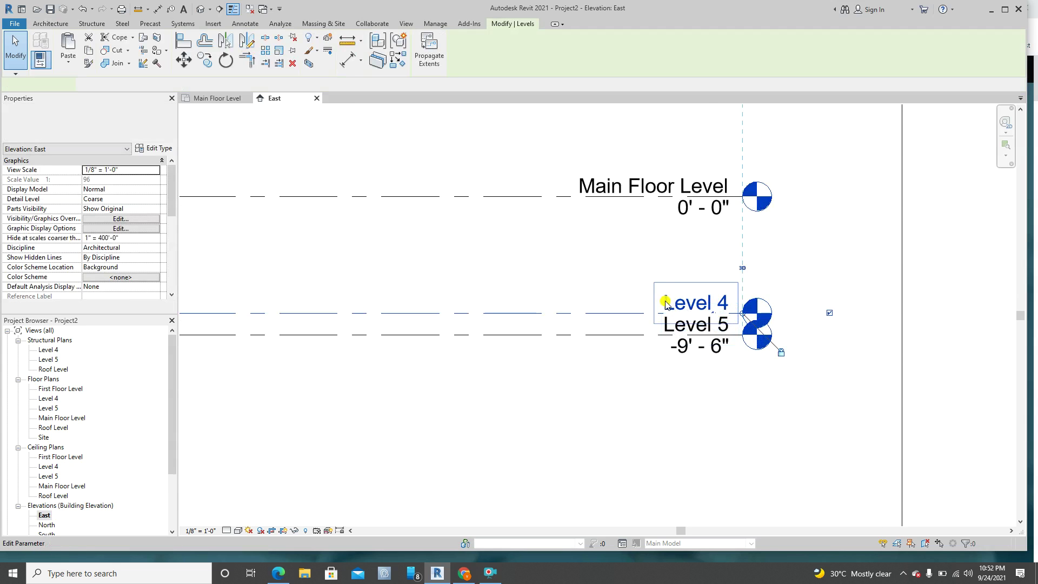
click(707, 306)
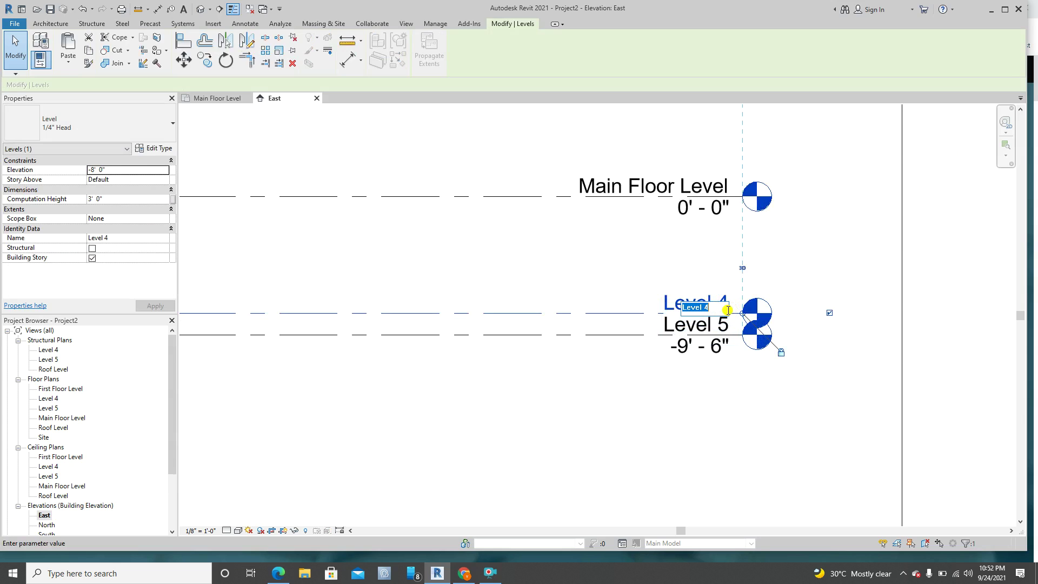
text(F)
click(606, 389)
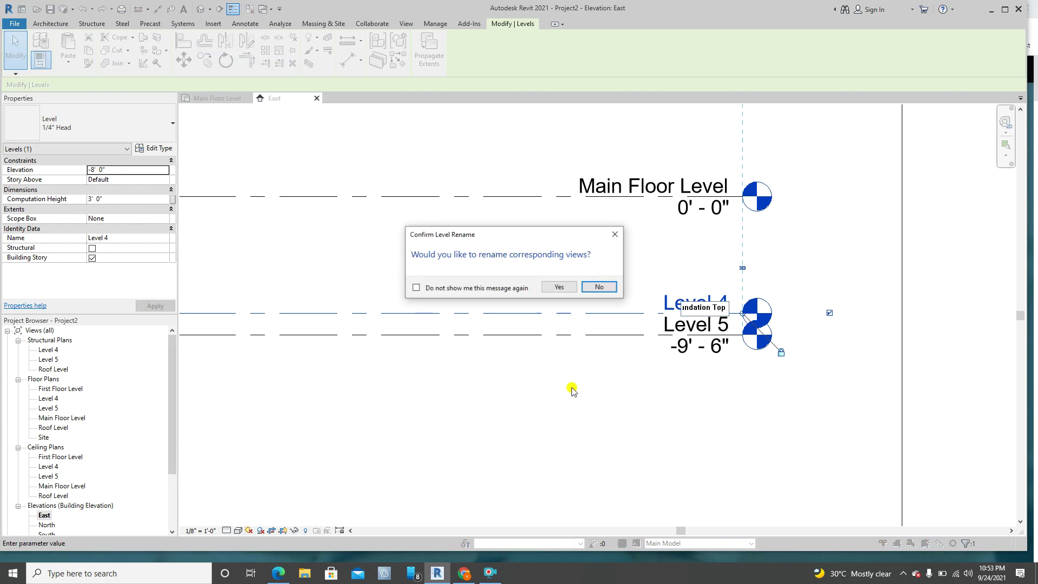
click(558, 287)
click(655, 303)
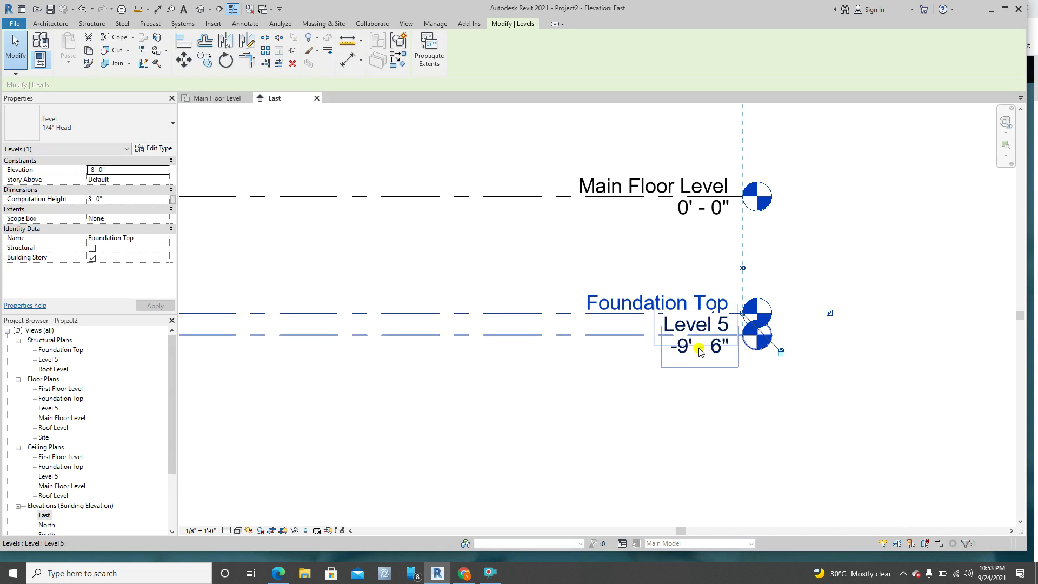
- Rename Level 5 to Foundation Bottom and rename its corresponding views too
click(637, 336)
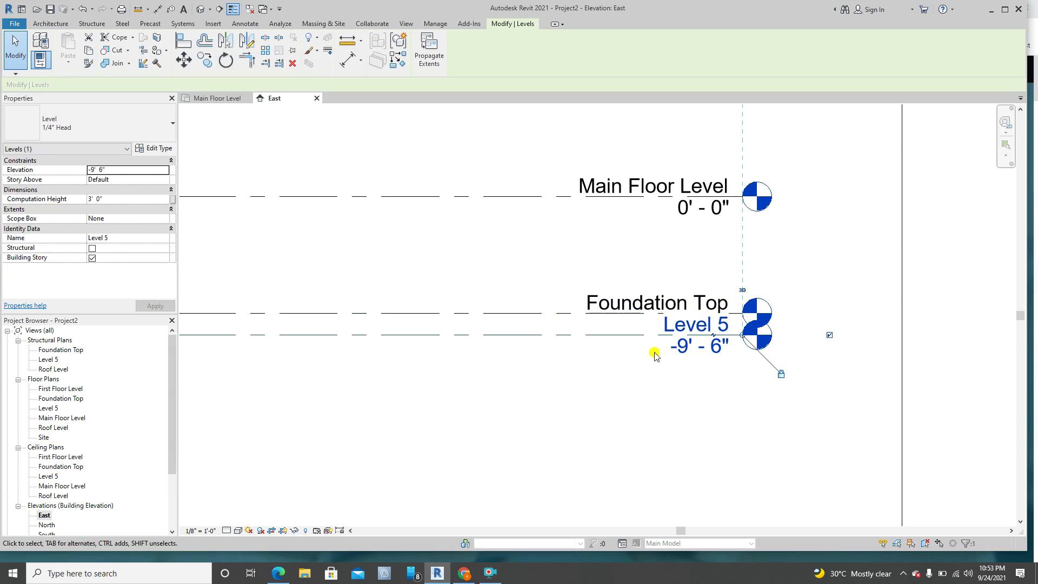
click(694, 328)
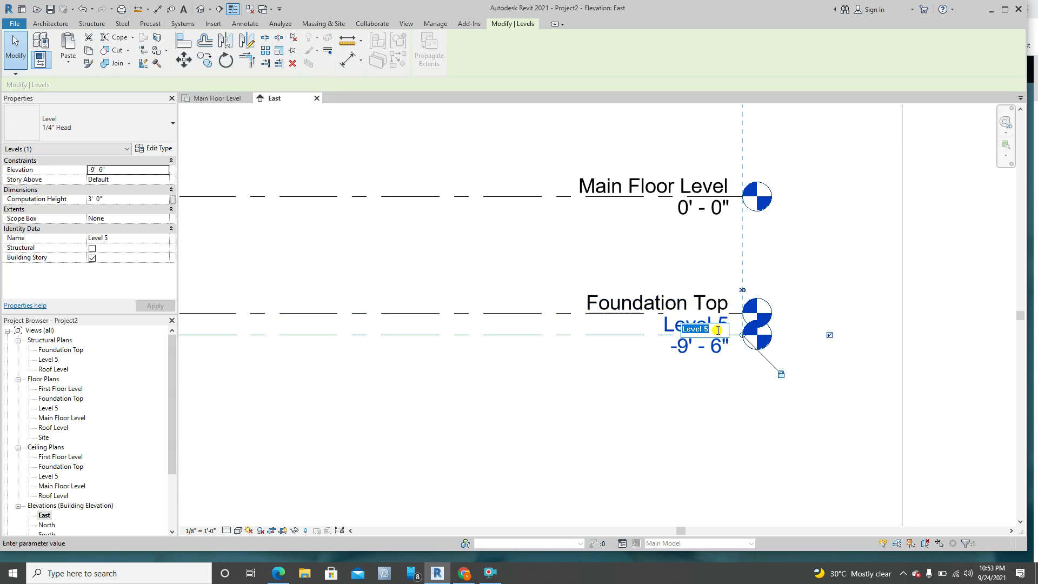
text(F)
click(595, 368)
click(583, 290)
- Add an elbow to the Foundation Top level line beside its level head
scroll(610, 343, down, 8)
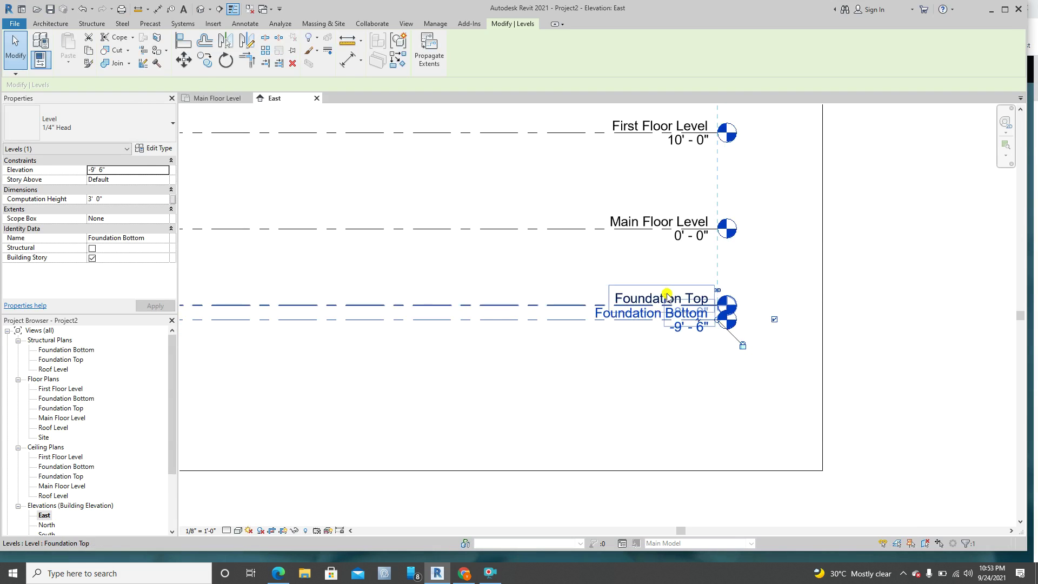
scroll(631, 352, up, 4)
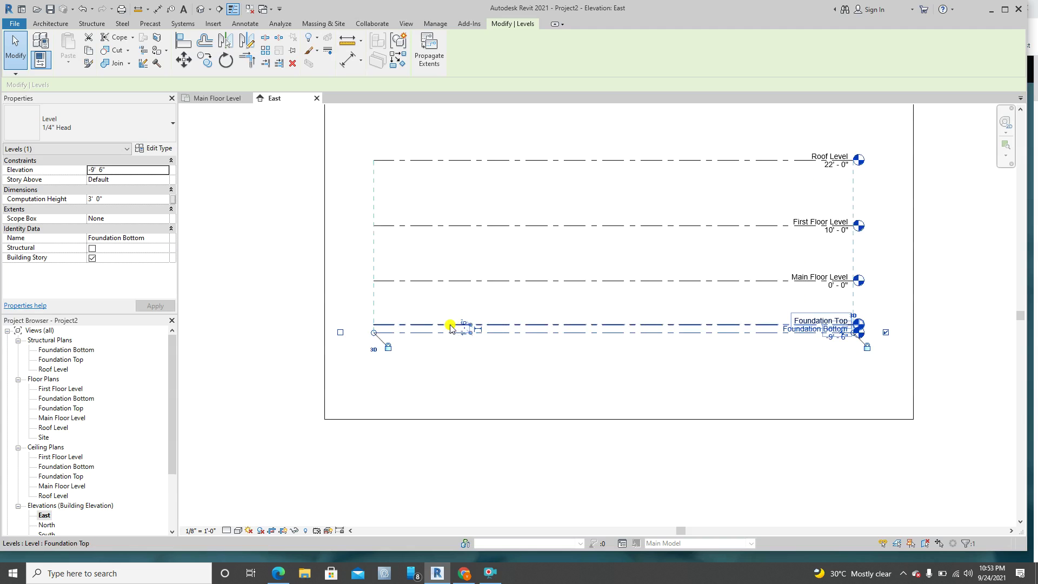
scroll(763, 331, up, 2)
click(605, 334)
middle_drag(814, 349, 597, 349)
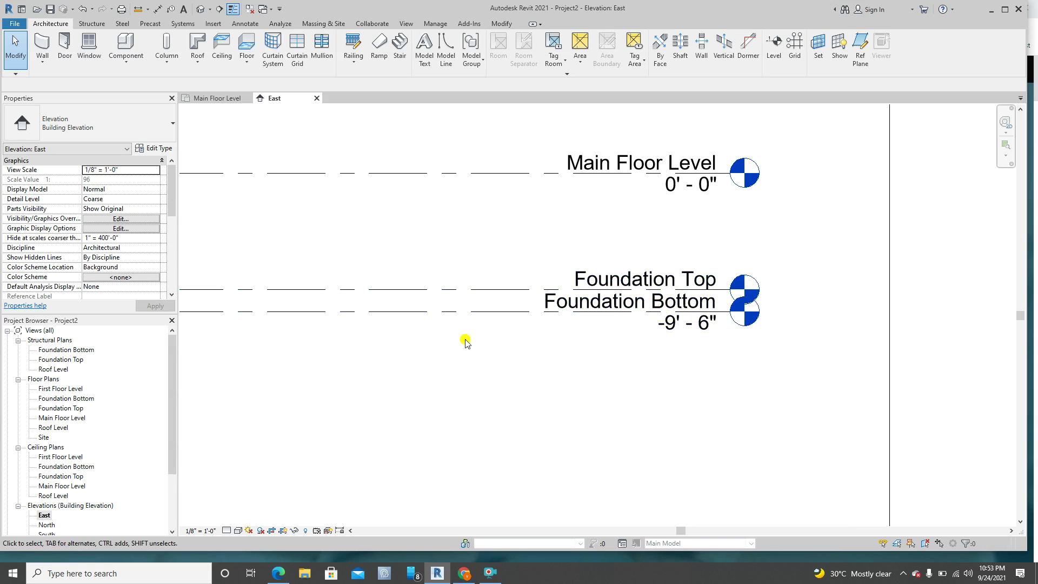
click(501, 290)
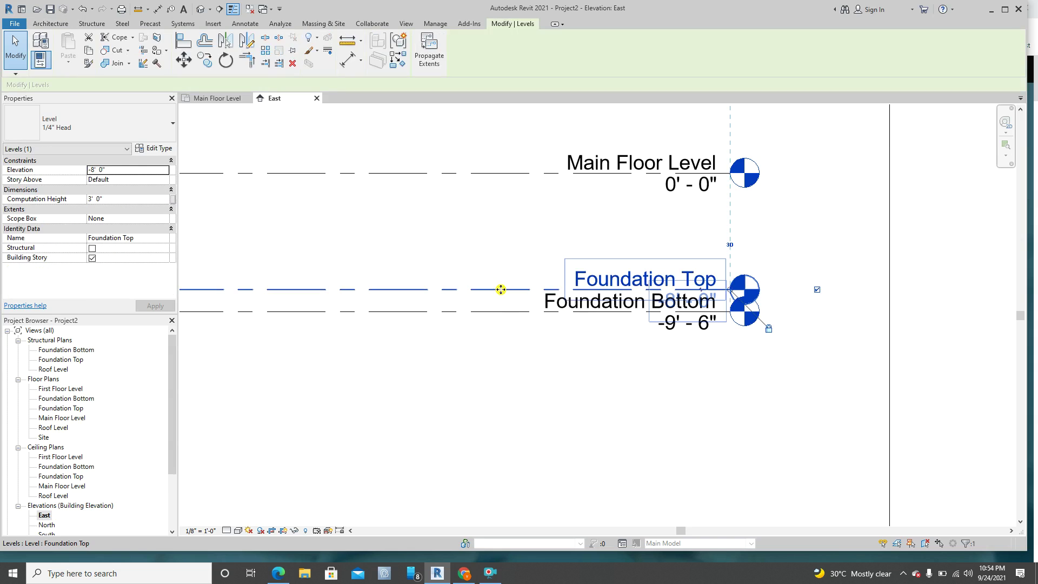
scroll(722, 348, up, 3)
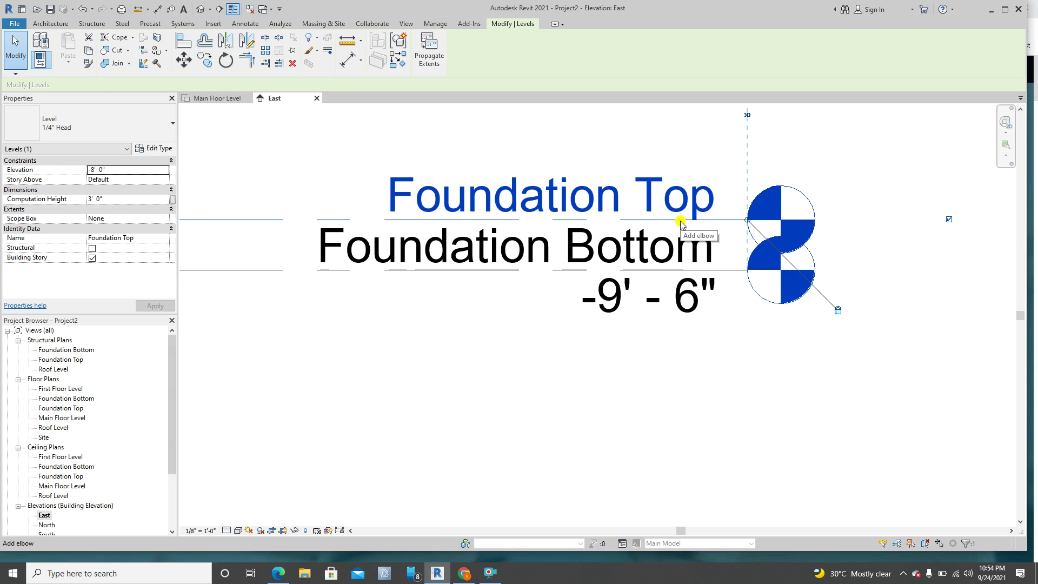
click(680, 222)
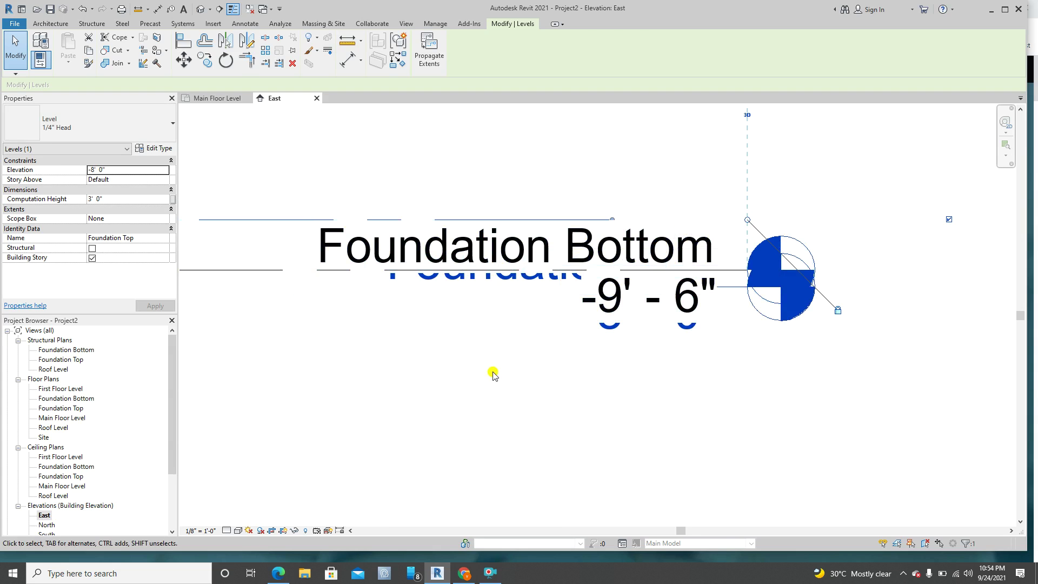
click(468, 371)
middle_drag(468, 371, 532, 358)
scroll(528, 354, down, 5)
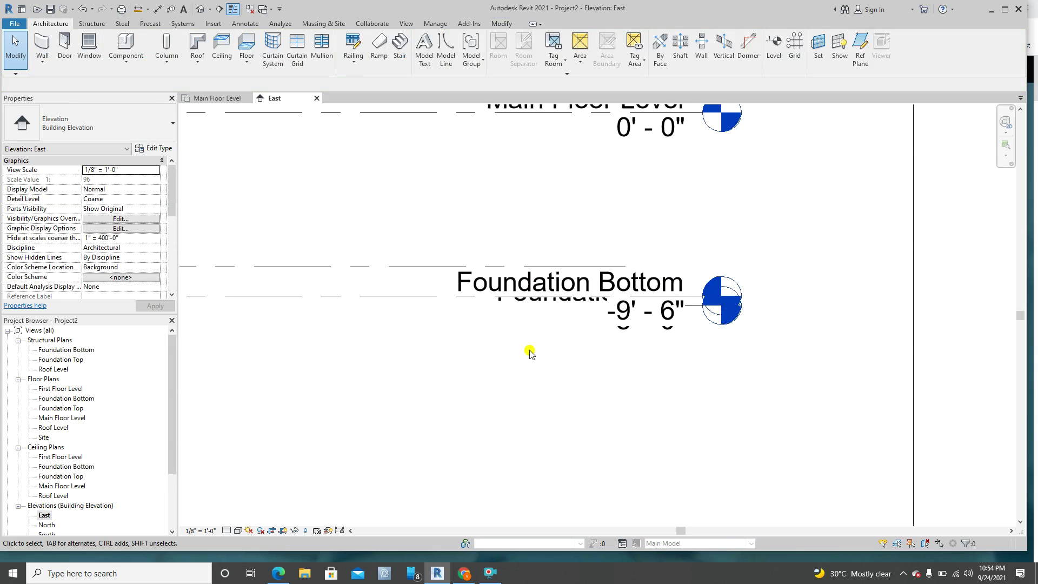
- Temporarily hide the Foundation Bottom level that overlaps Foundation Top in the East elevation
click(447, 276)
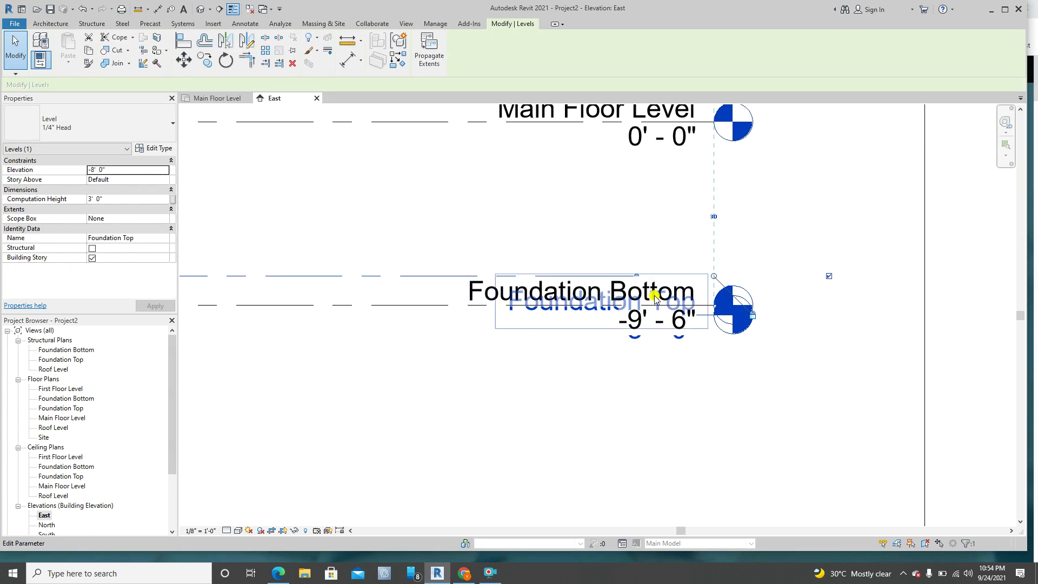
scroll(670, 321, up, 2)
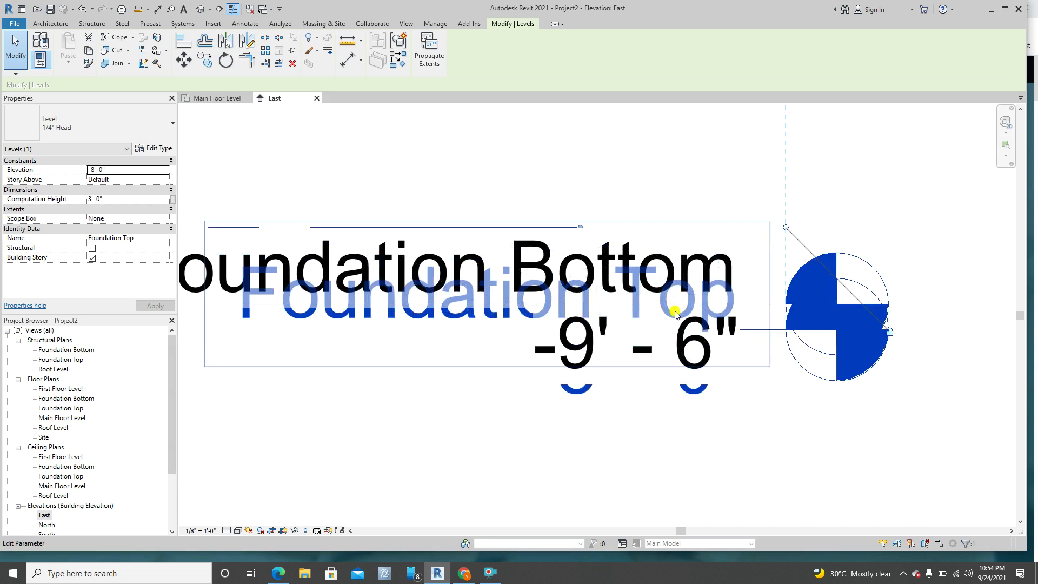
scroll(683, 382, down, 2)
click(513, 376)
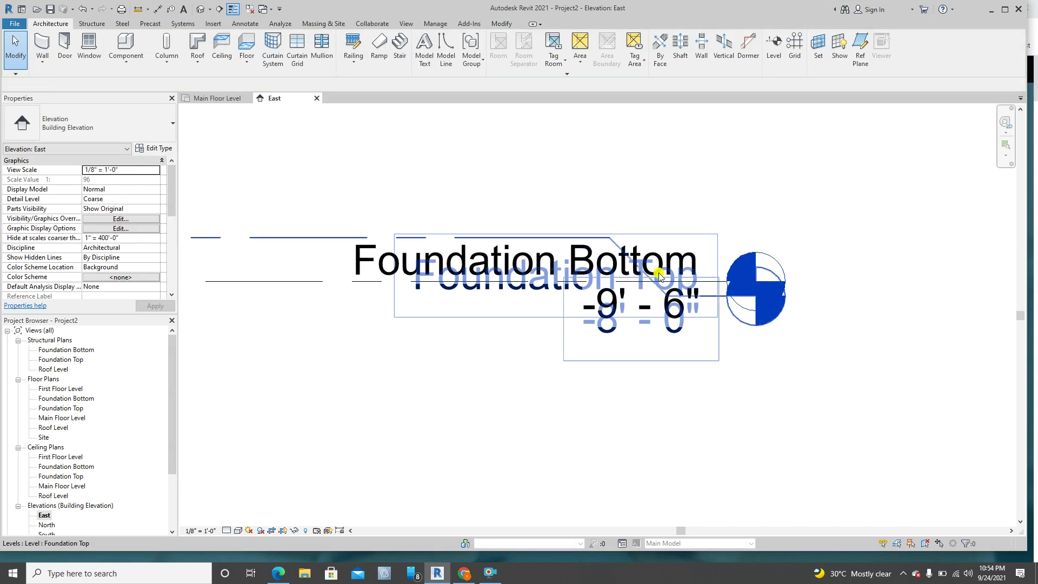
middle_drag(314, 285, 470, 285)
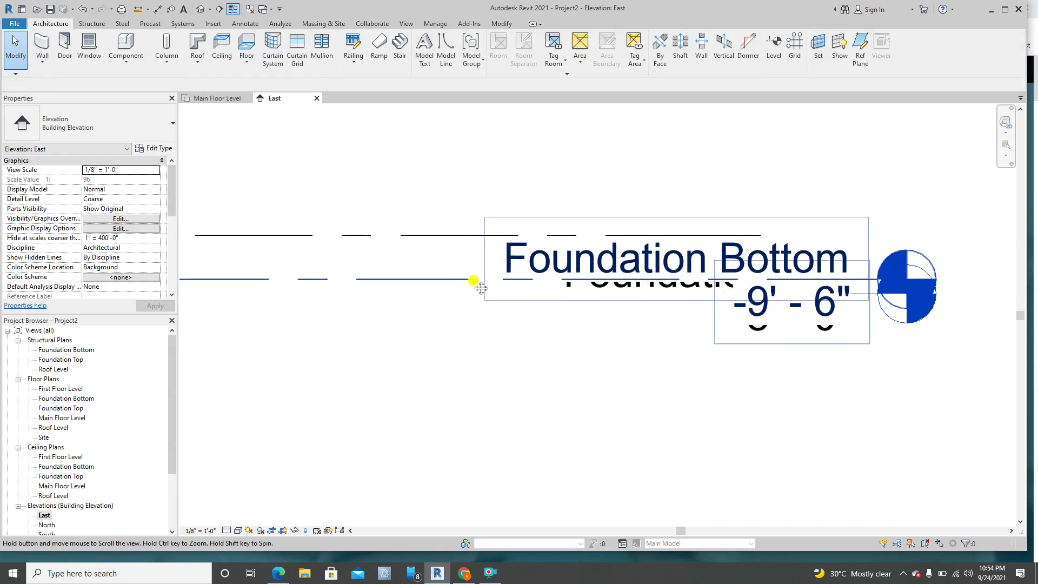
click(440, 278)
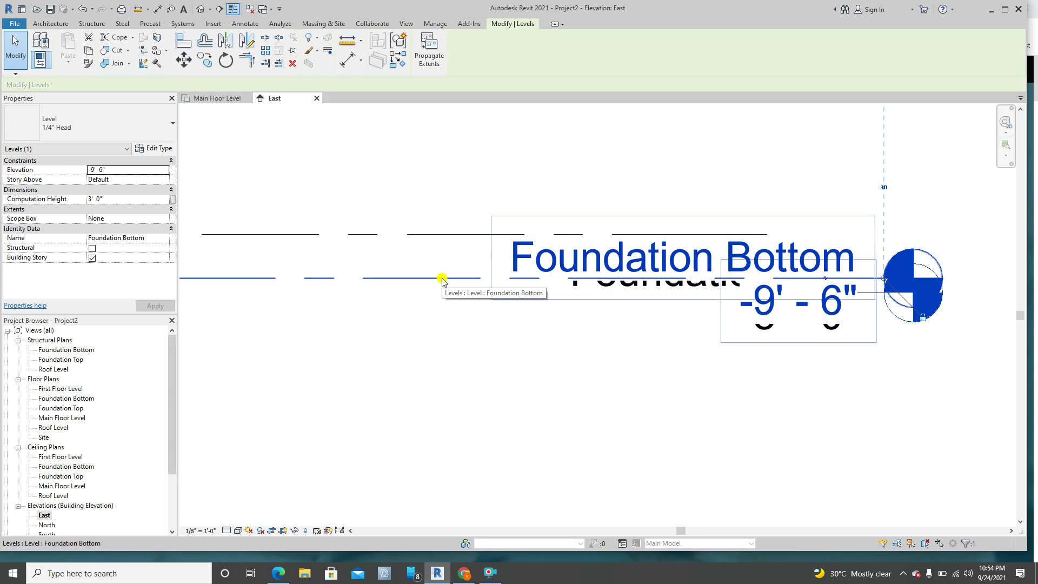
click(296, 531)
click(314, 503)
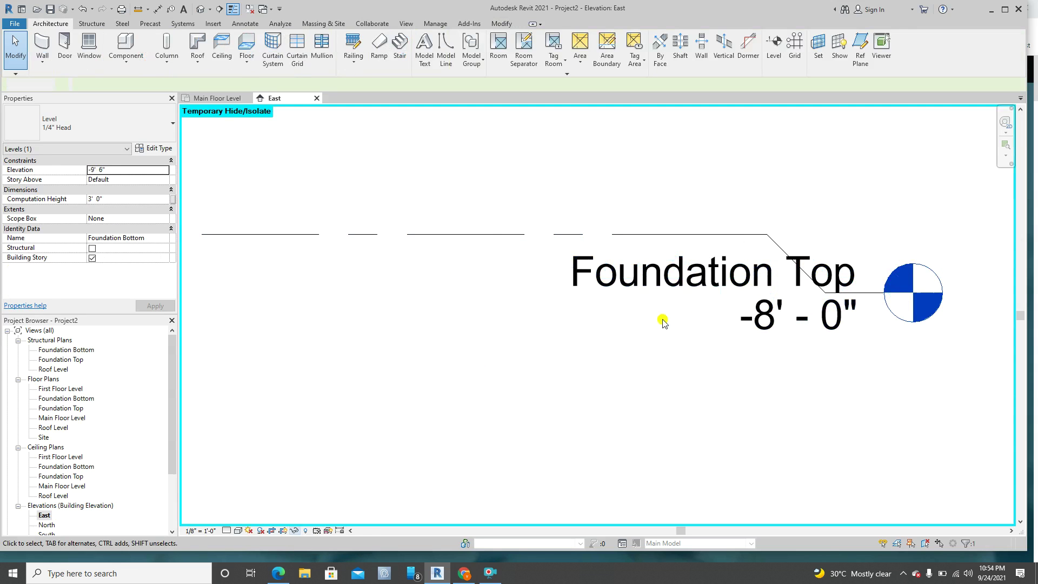
- Reshape the Foundation Top level's elbow so that its head and label sit above the level line
middle_drag(725, 378, 501, 336)
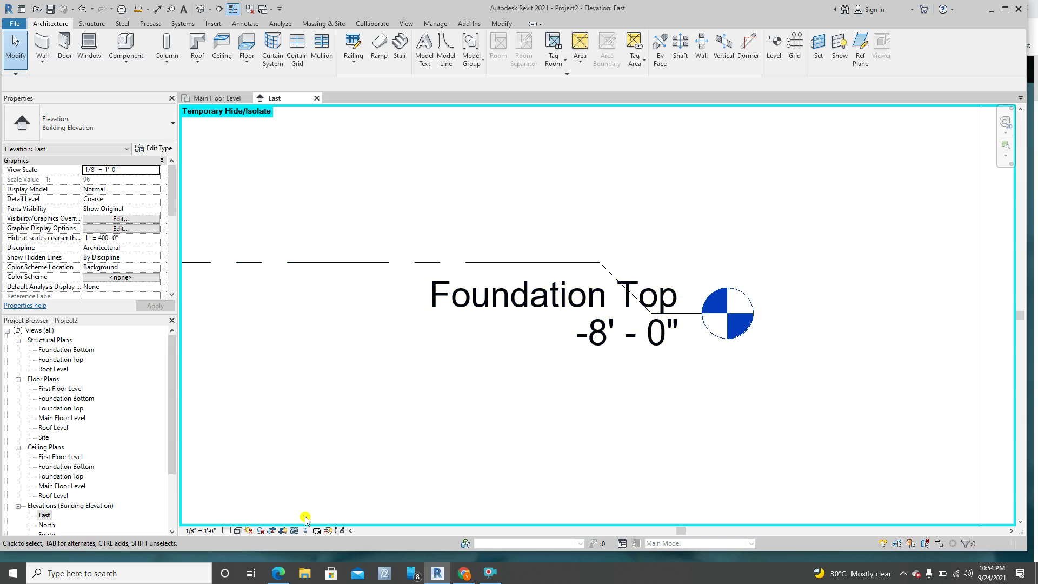
middle_drag(493, 379, 540, 376)
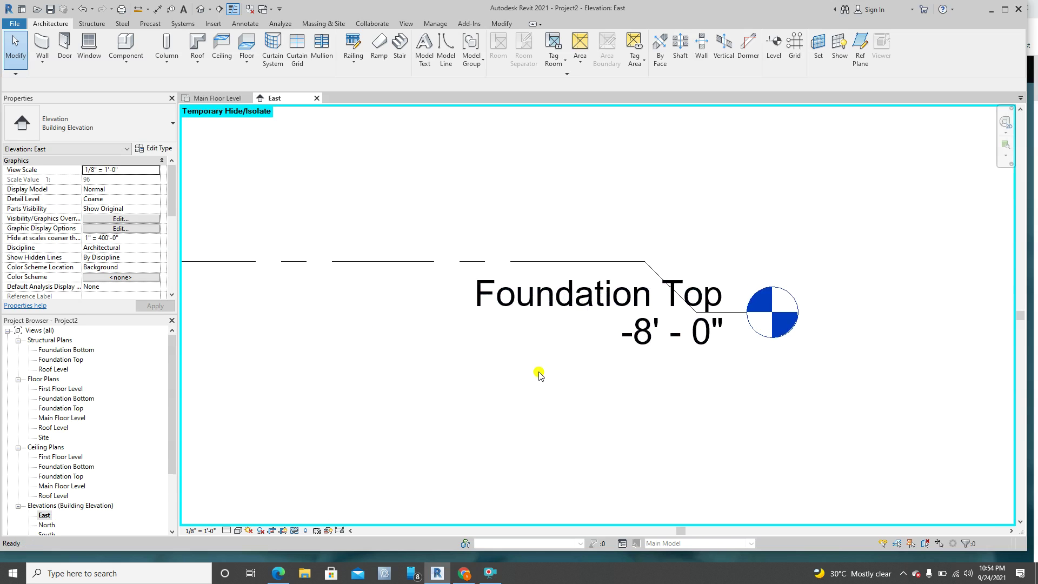
click(618, 259)
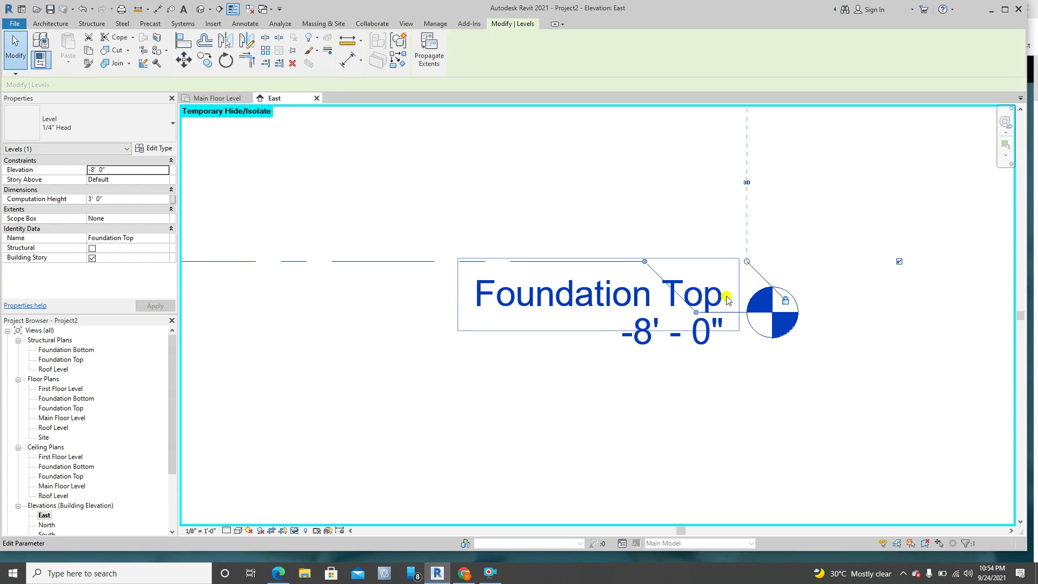
drag(695, 315, 722, 186)
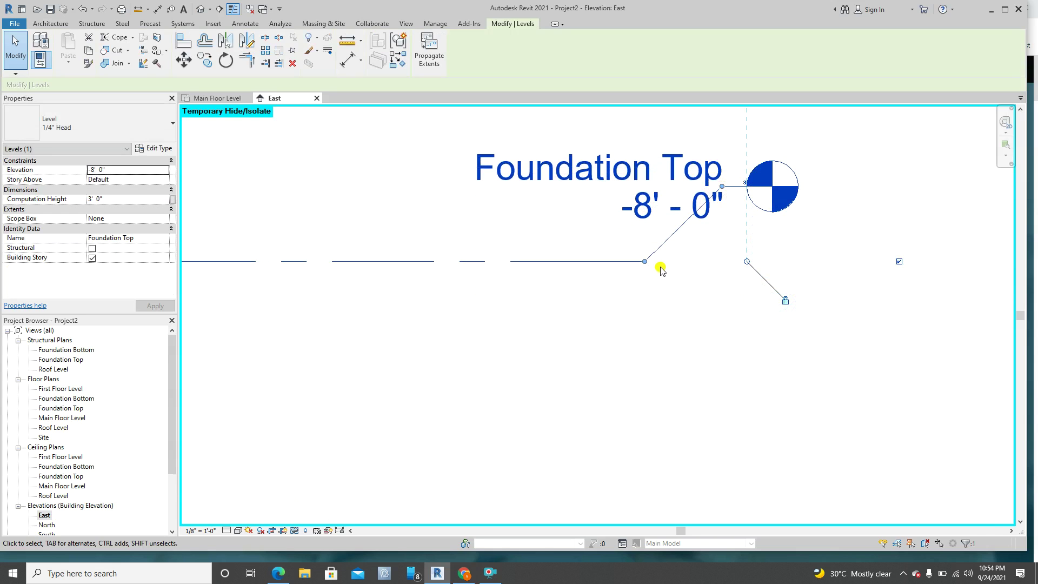
- Straighten the Foundation Top level's elbow into a vertical jog just beneath the end of its label
drag(646, 266, 722, 261)
click(578, 229)
scroll(600, 241, down, 1)
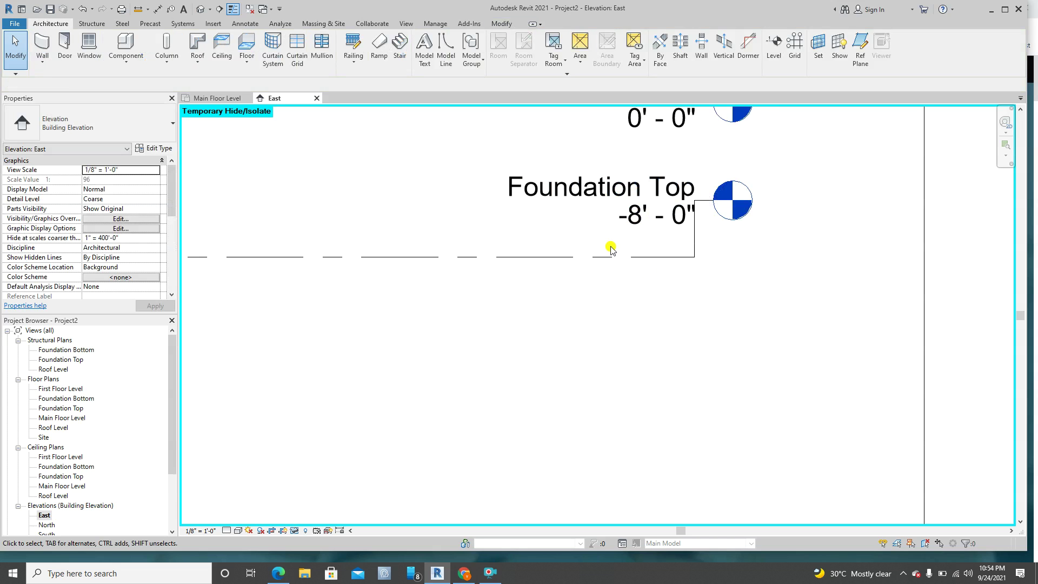
scroll(630, 262, down, 1)
scroll(622, 264, down, 1)
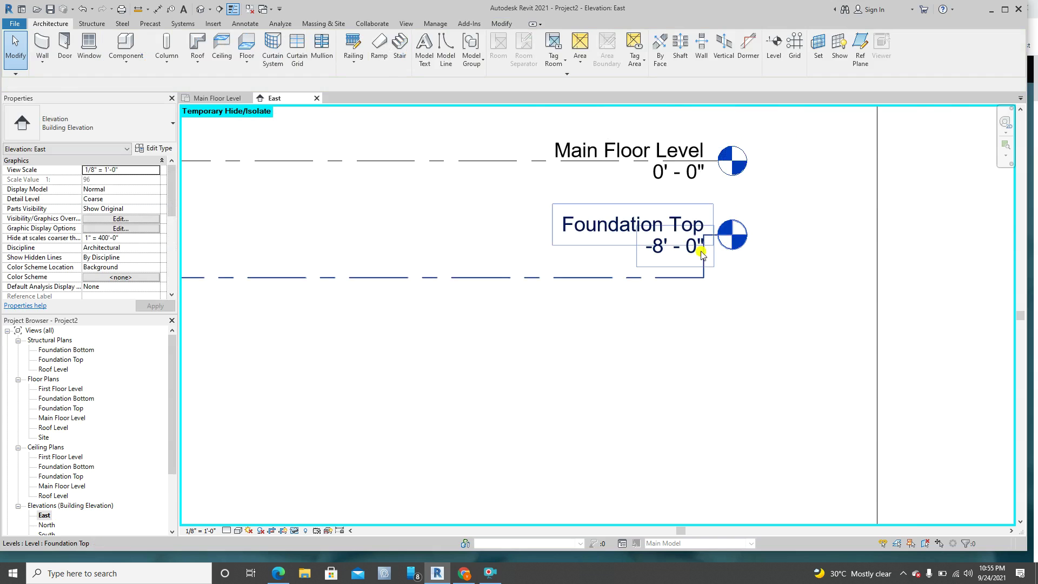
- Reset the temporary hide/isolate in the East elevation to bring back the hidden Foundation Bottom level
middle_drag(406, 323, 456, 318)
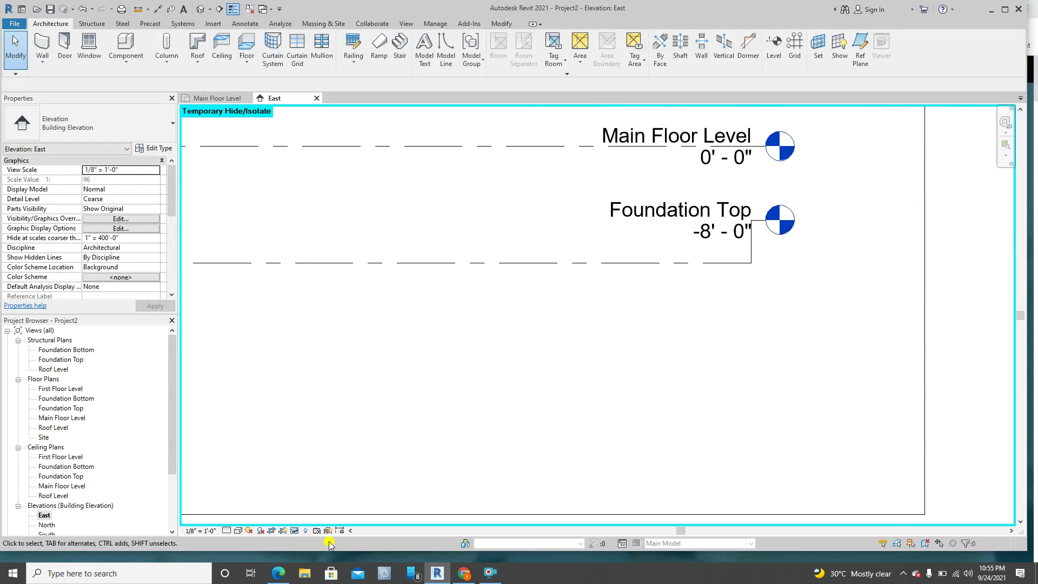
click(296, 530)
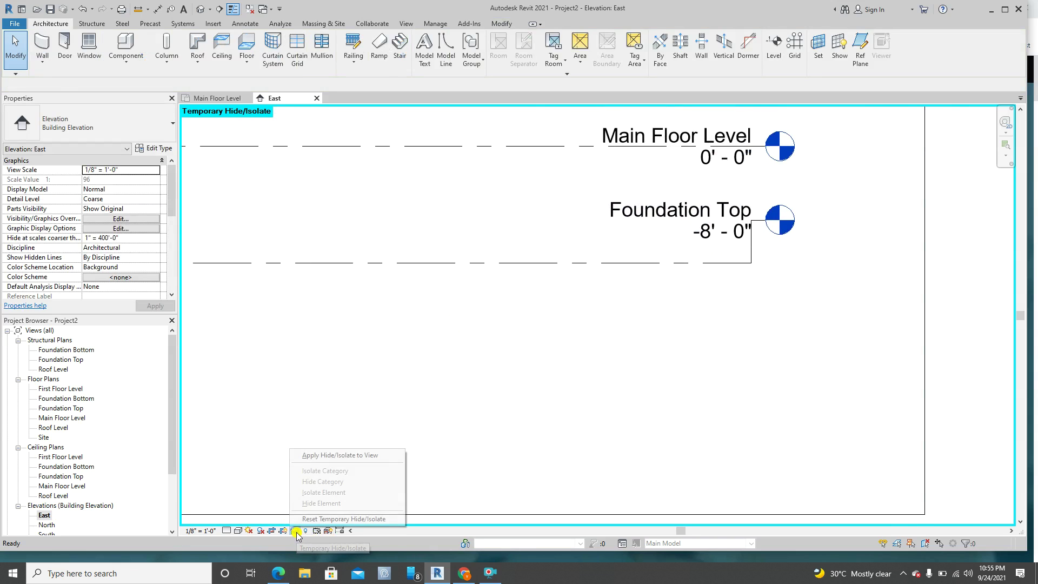
click(309, 519)
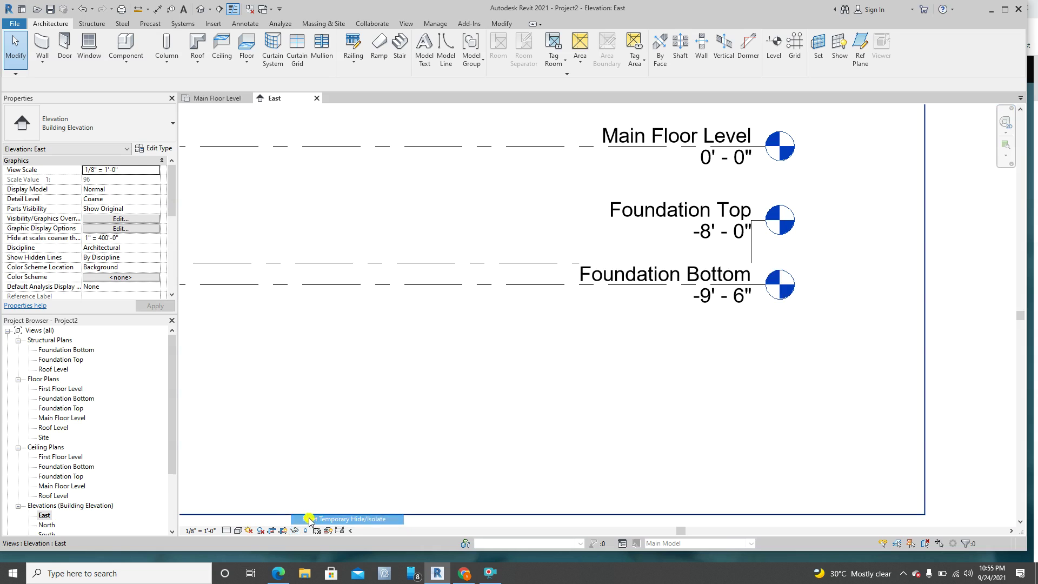
- Add an elbow to the Foundation Bottom level and reshape it so the head and full label sit below the level line after a vertical jog
click(471, 284)
click(733, 286)
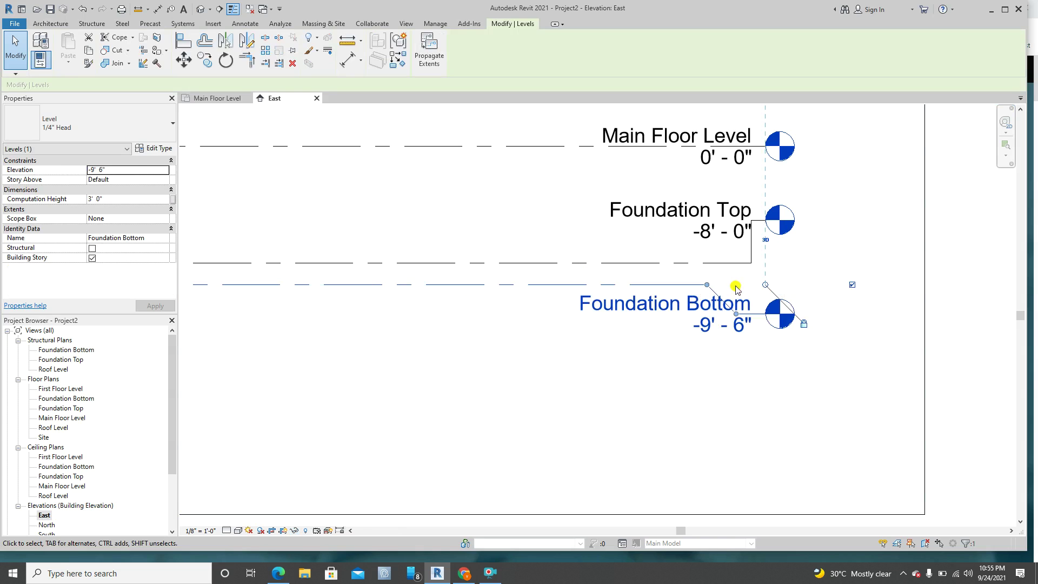
drag(697, 285, 574, 284)
drag(739, 314, 575, 332)
click(553, 362)
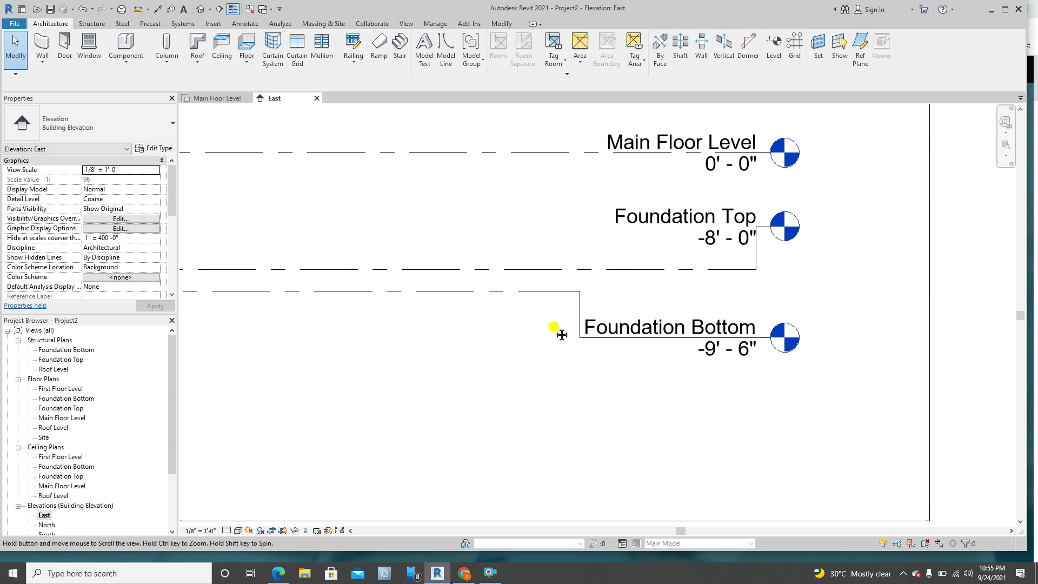
- Examine the elbows and label spacing of the Foundation Top and Foundation Bottom levels against the other levels in the East elevation
click(716, 272)
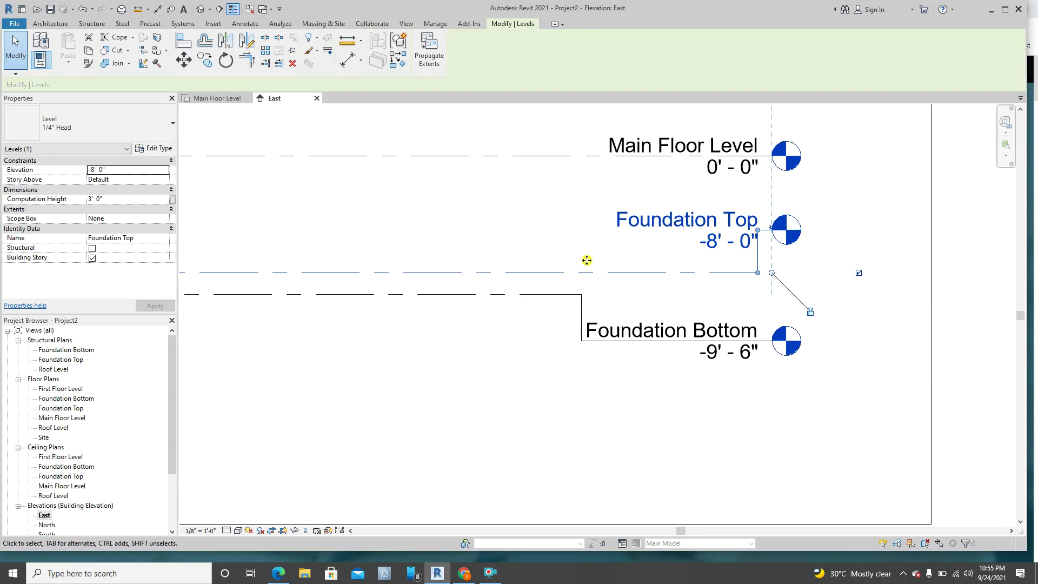
click(564, 252)
scroll(638, 298, down, 2)
scroll(614, 320, down, 3)
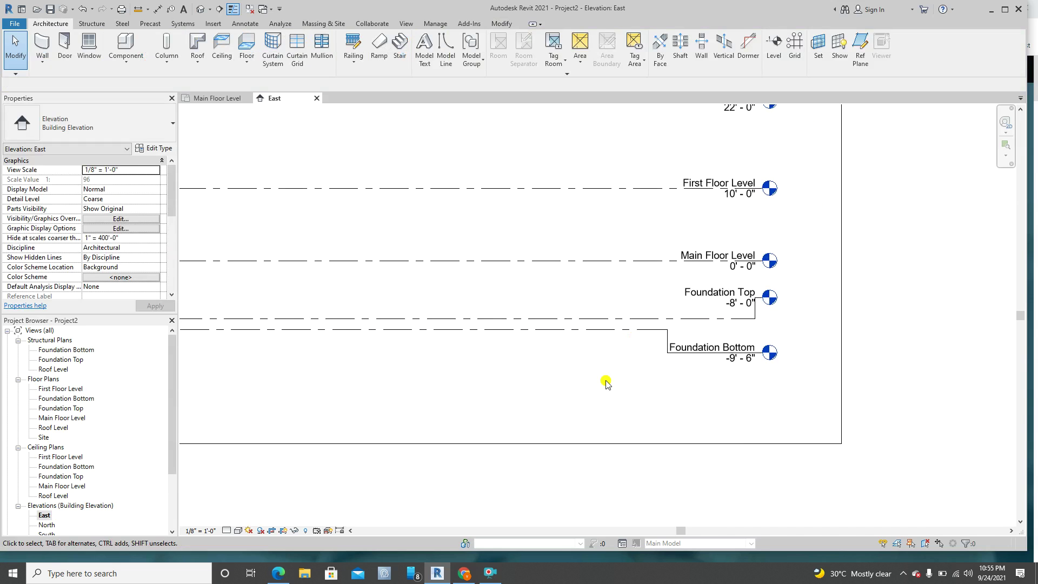
middle_drag(570, 374, 614, 366)
middle_drag(471, 347, 483, 344)
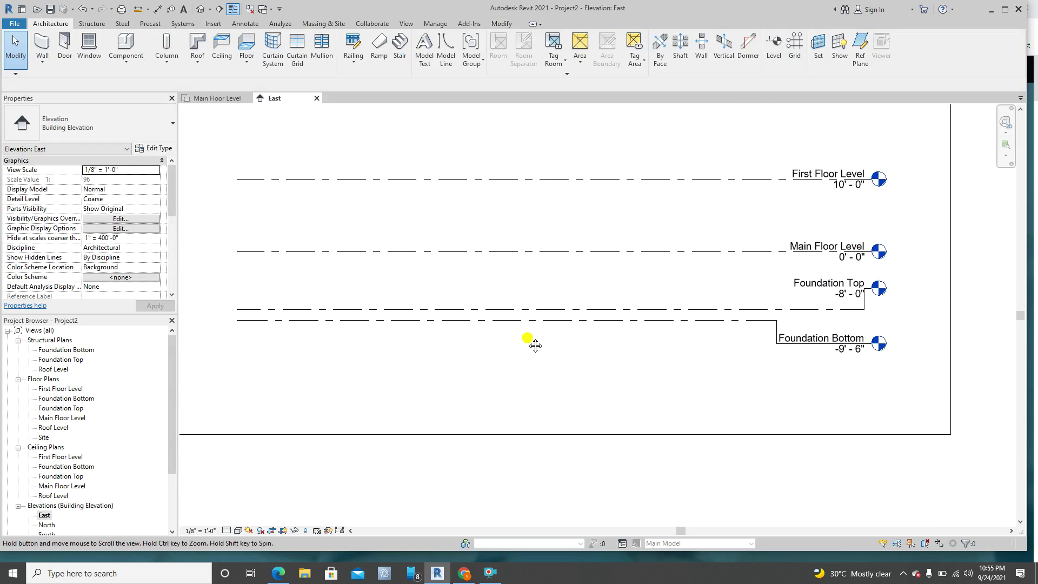
scroll(528, 341, down, 1)
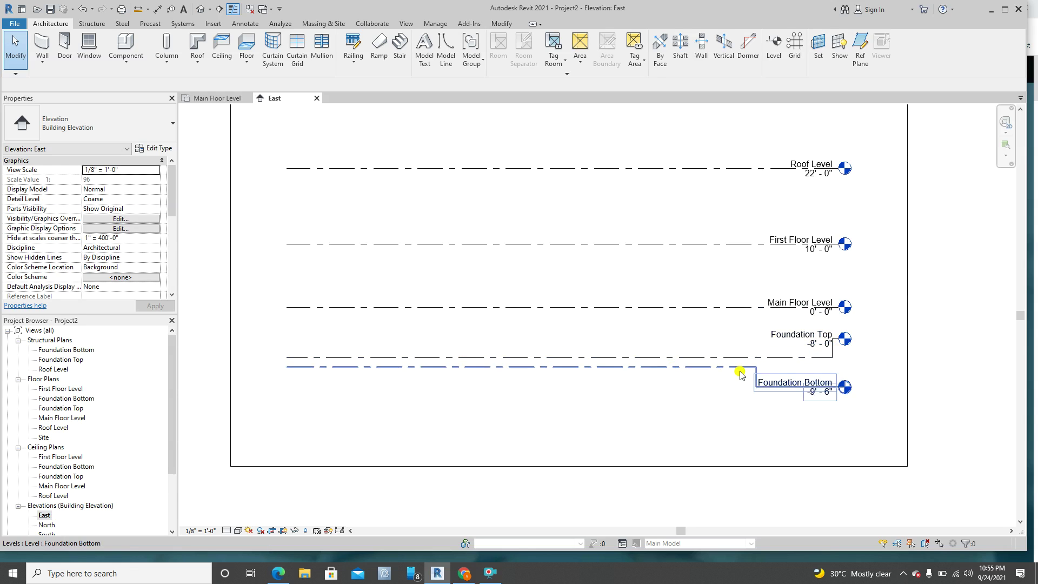
scroll(809, 387, up, 2)
scroll(642, 358, up, 1)
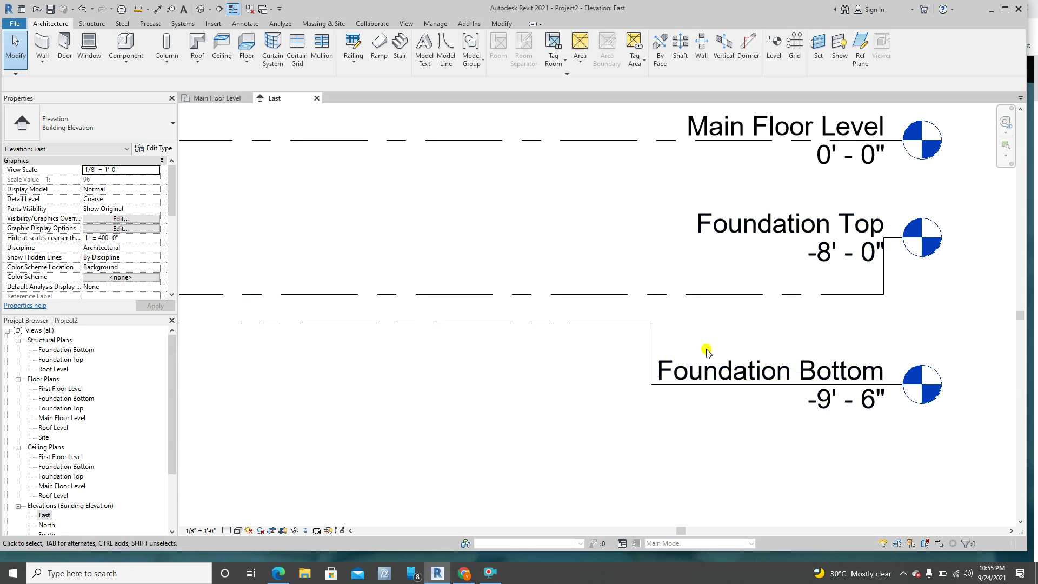
scroll(572, 330, up, 1)
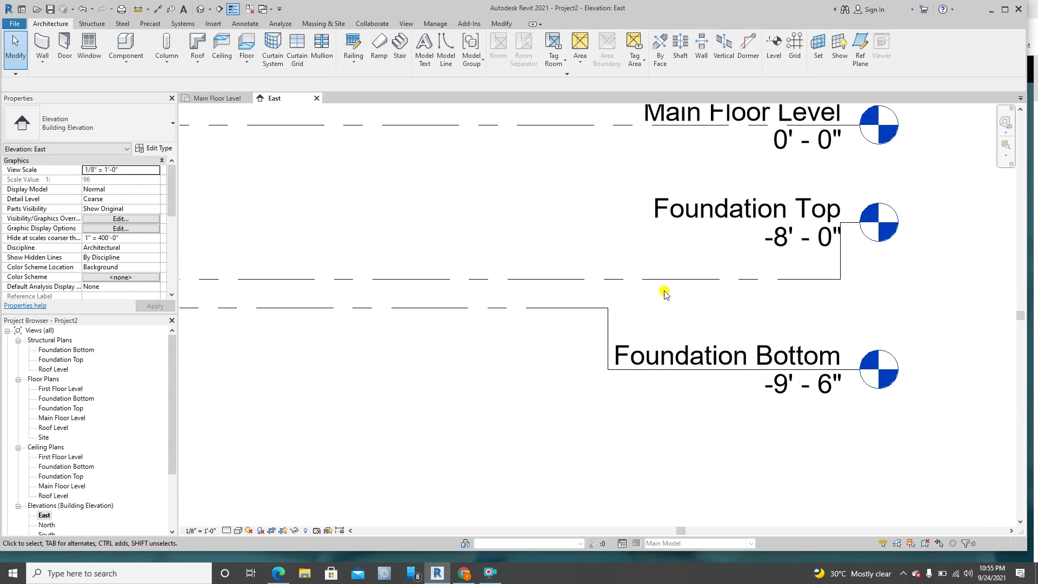
scroll(609, 339, down, 5)
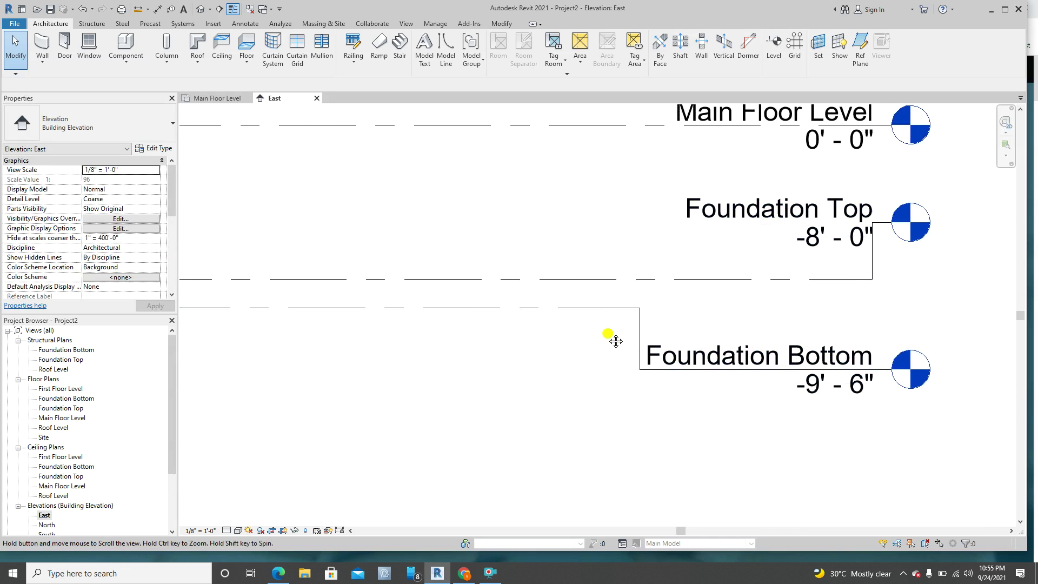
middle_drag(368, 288, 447, 382)
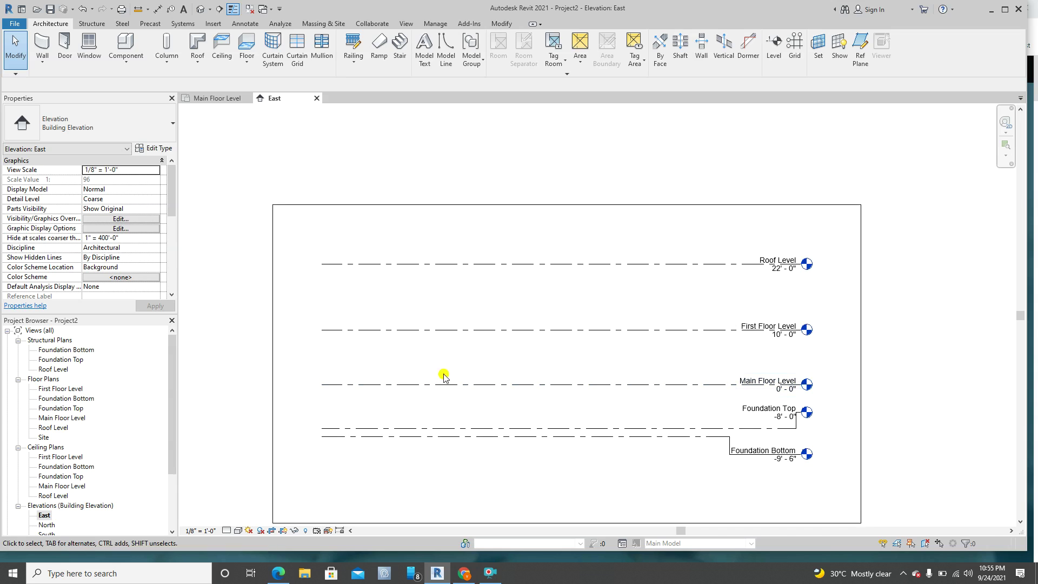
- Raise the upper edge of the East elevation's crop region to make more room above Roof Level
click(514, 204)
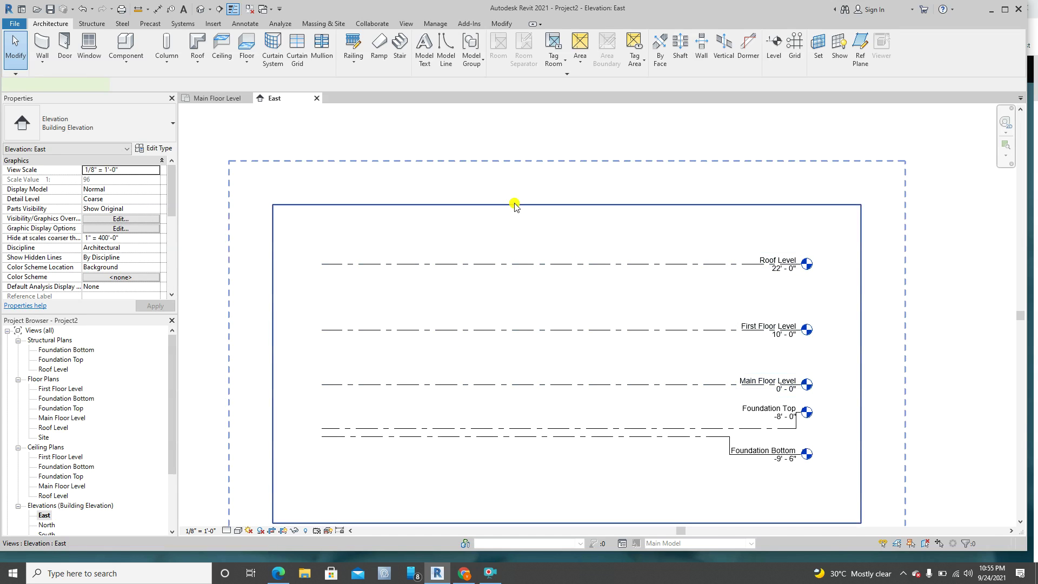
drag(571, 206, 572, 173)
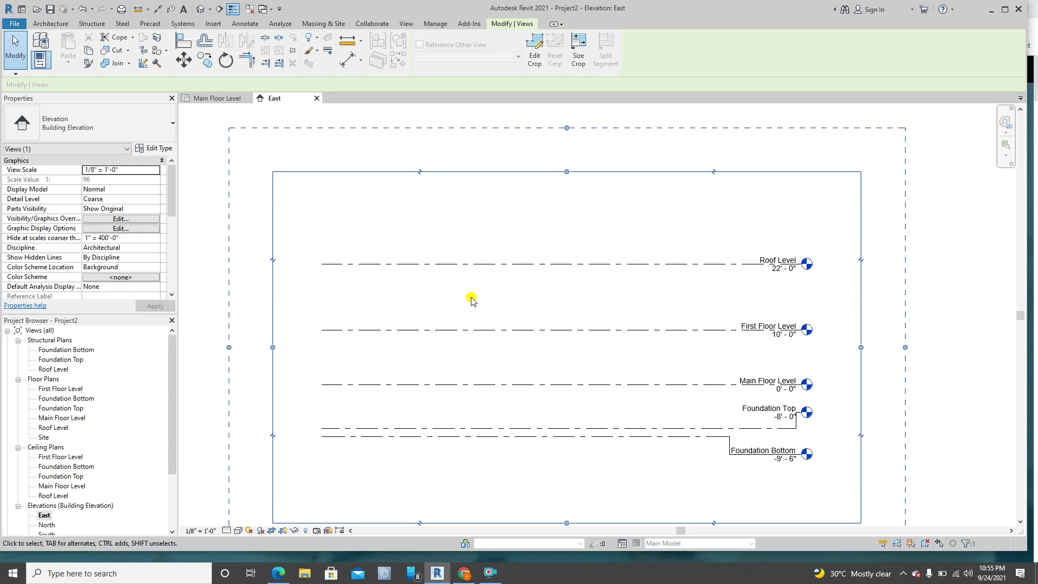
scroll(378, 271, up, 2)
scroll(414, 280, down, 1)
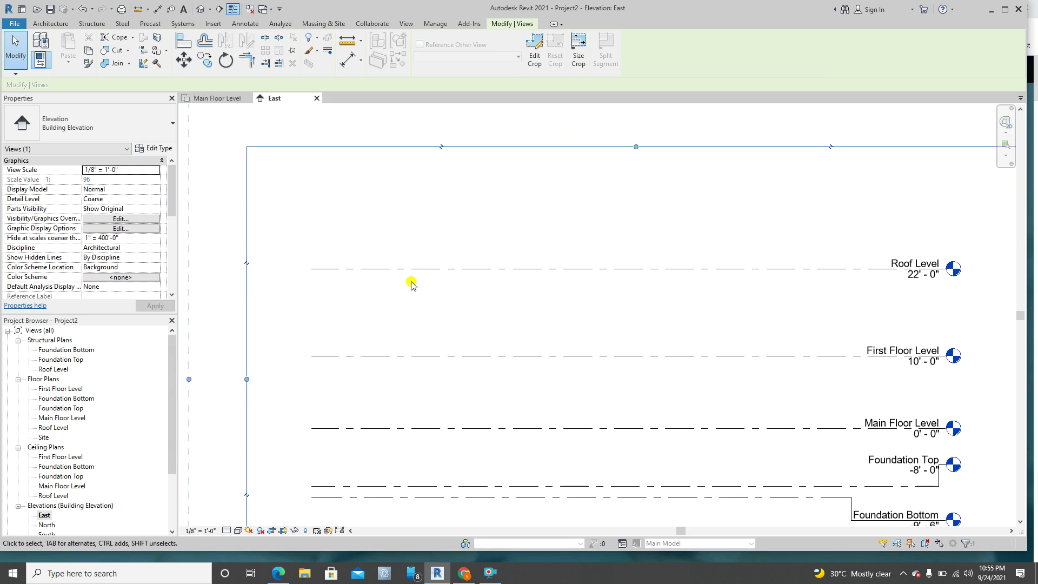
middle_drag(530, 299, 497, 297)
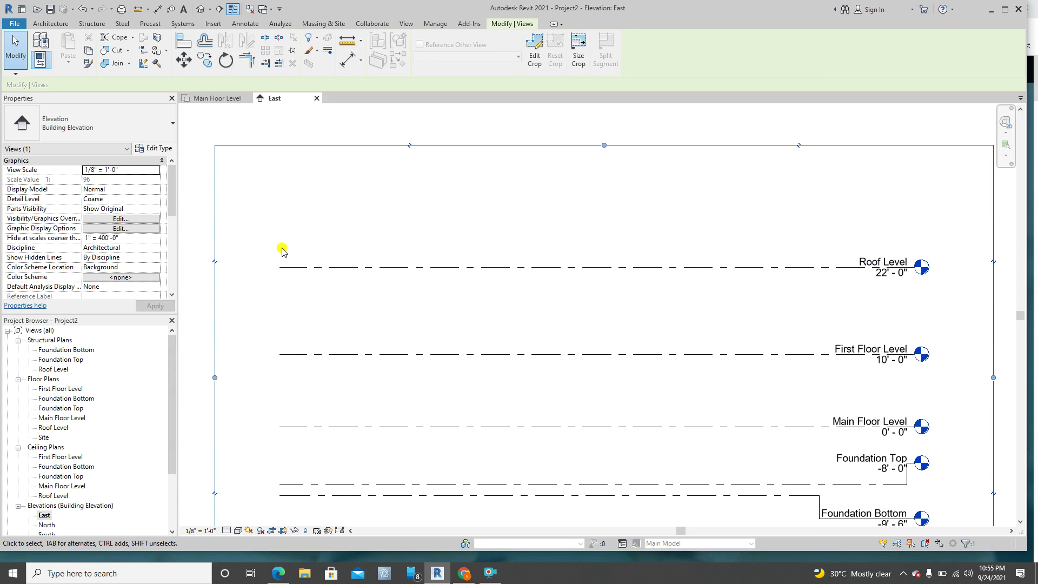
- Draw a level 5' above Roof Level with Make Plan View turned off, aligning both ends with the existing levels
click(61, 25)
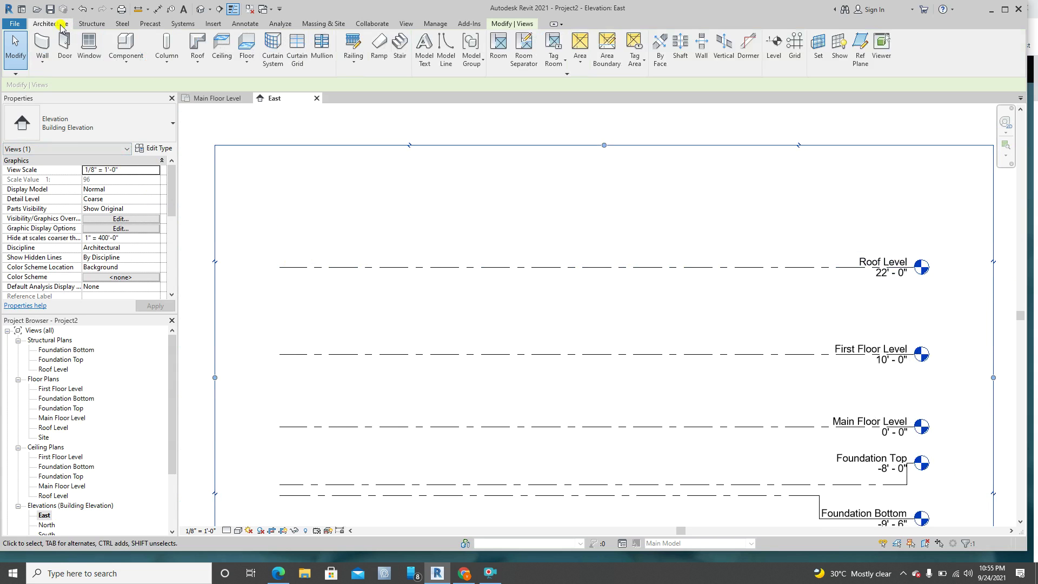
click(774, 46)
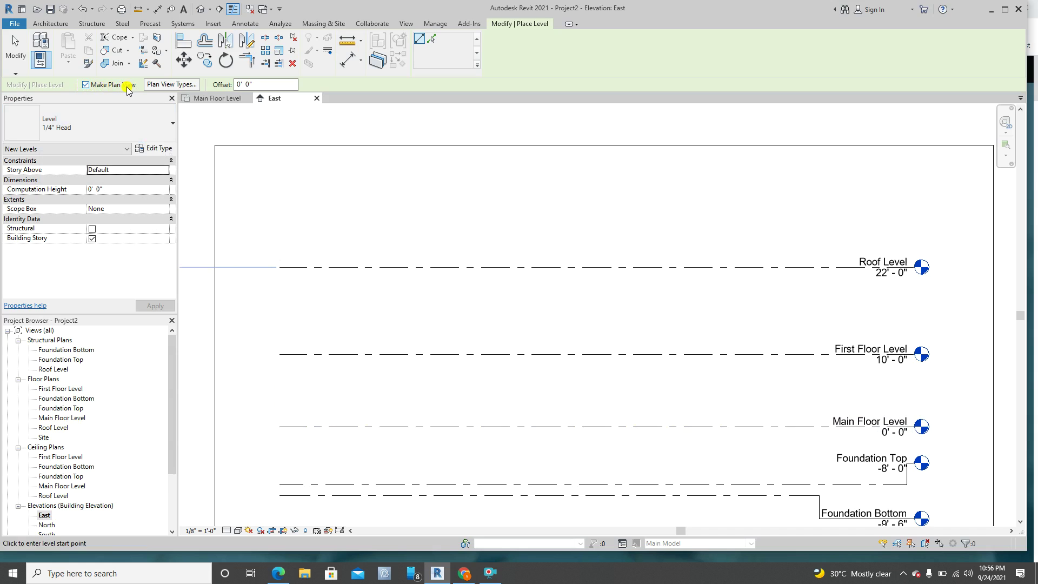
click(86, 86)
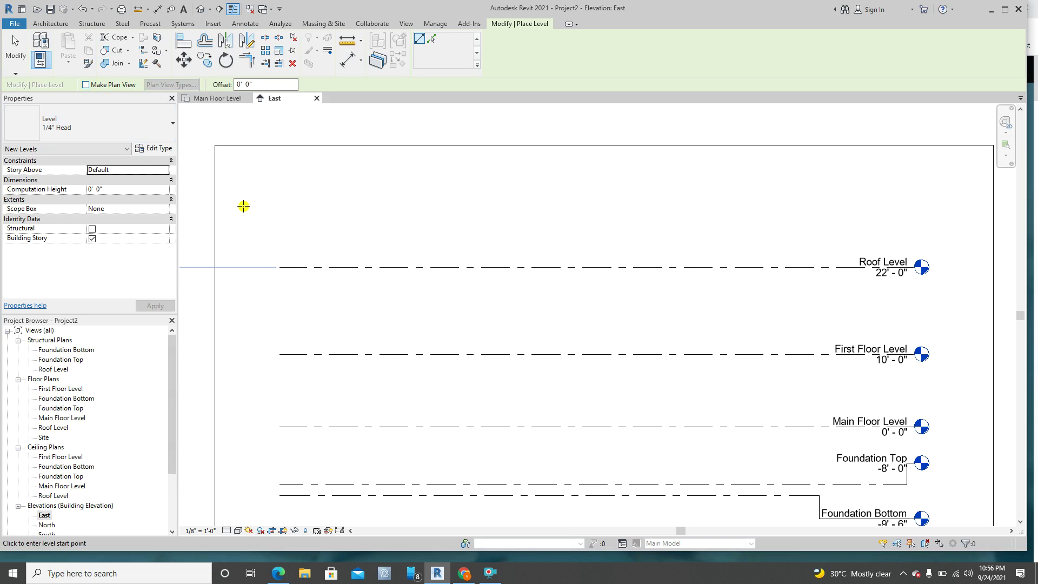
click(283, 230)
scroll(282, 231, down, 3)
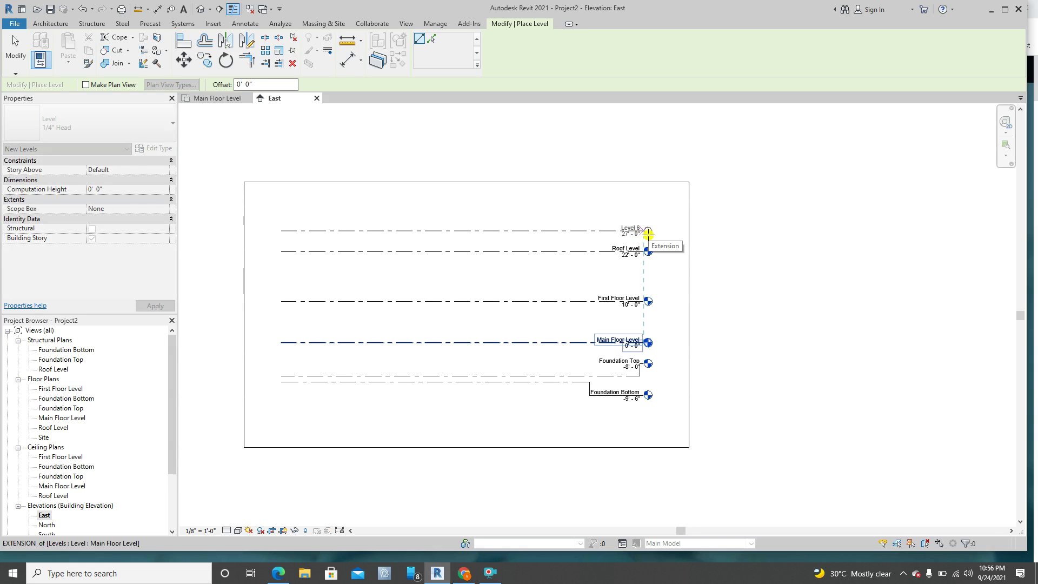
click(648, 231)
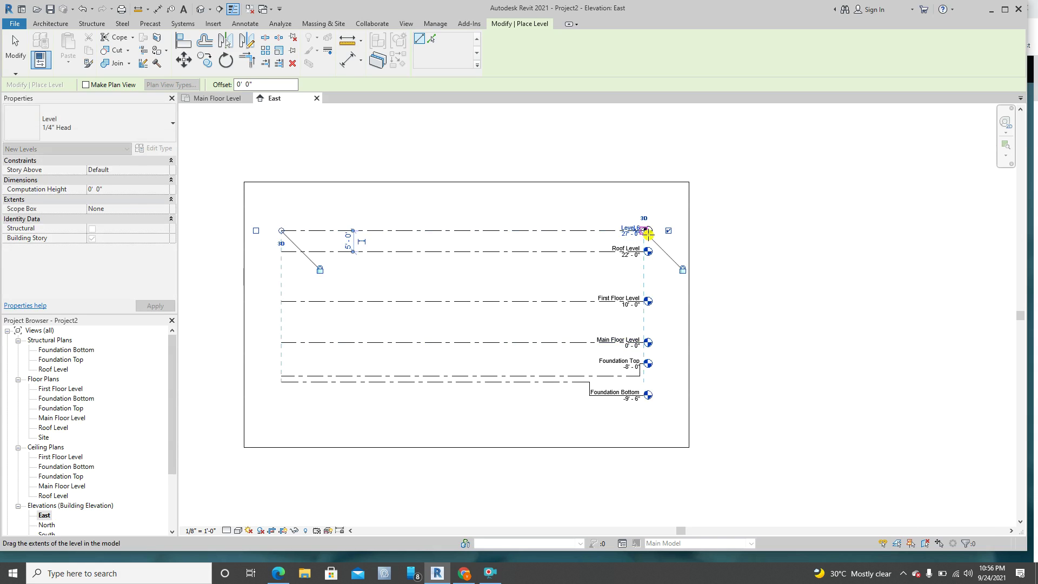
click(30, 56)
- Compare Level 6's head colour with the other level heads and check the project's plan view lists for a matching view
scroll(647, 261, up, 4)
middle_drag(646, 265, 653, 288)
scroll(654, 288, up, 2)
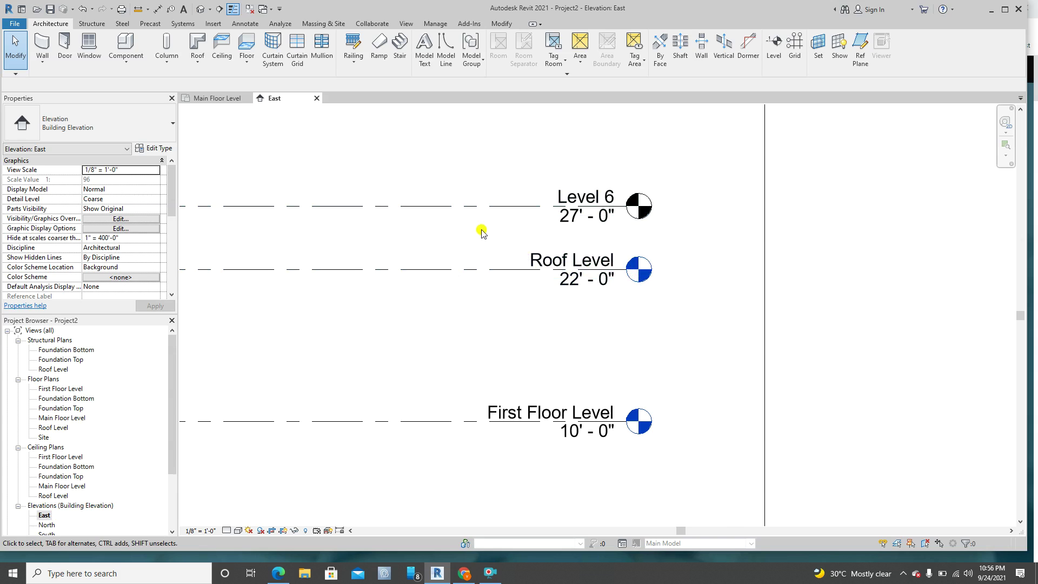
scroll(485, 234, down, 1)
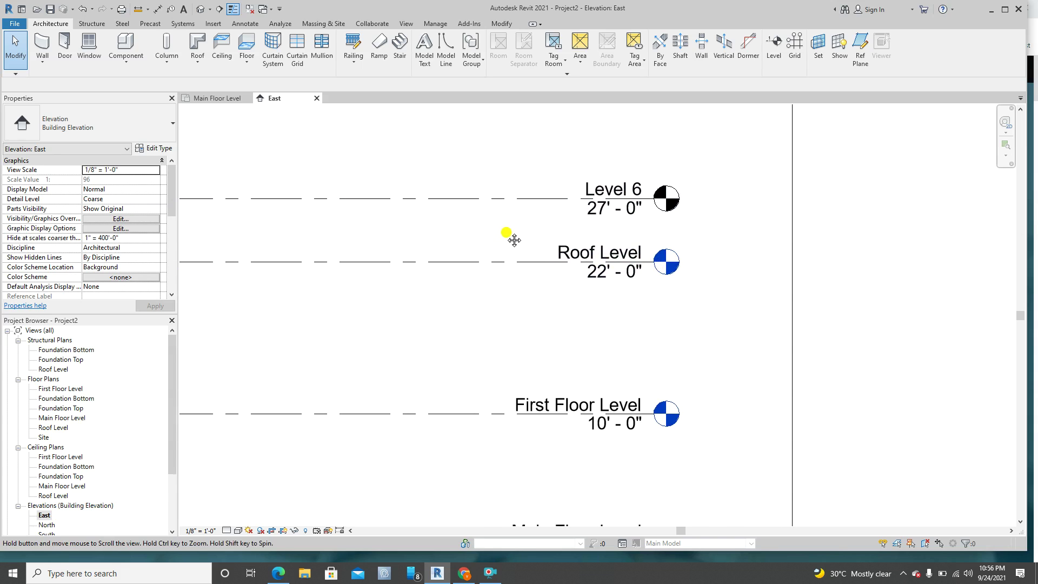
scroll(455, 317, down, 1)
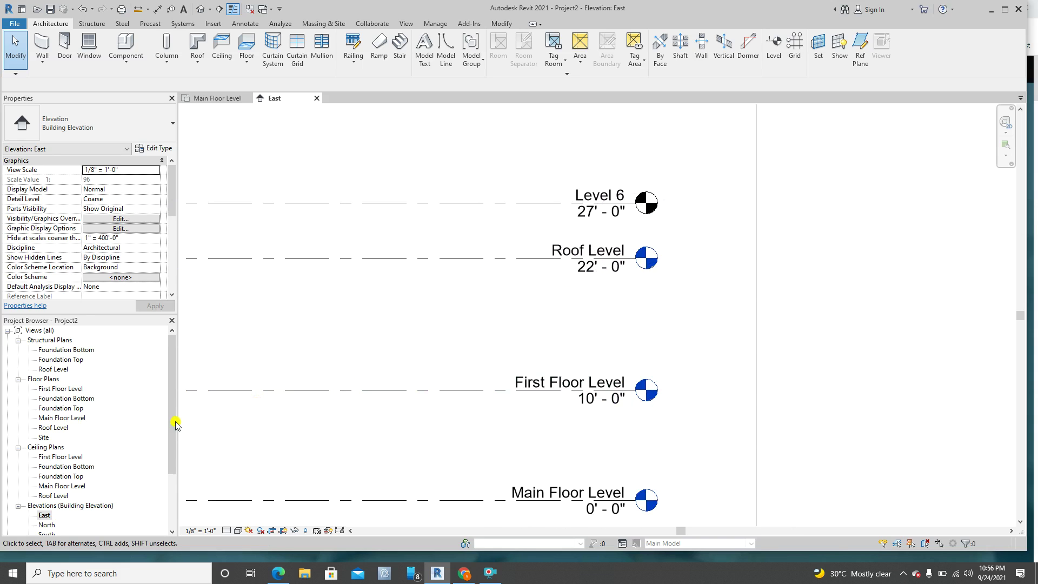
scroll(56, 422, down, 1)
scroll(57, 411, up, 1)
scroll(56, 410, down, 2)
scroll(57, 411, up, 1)
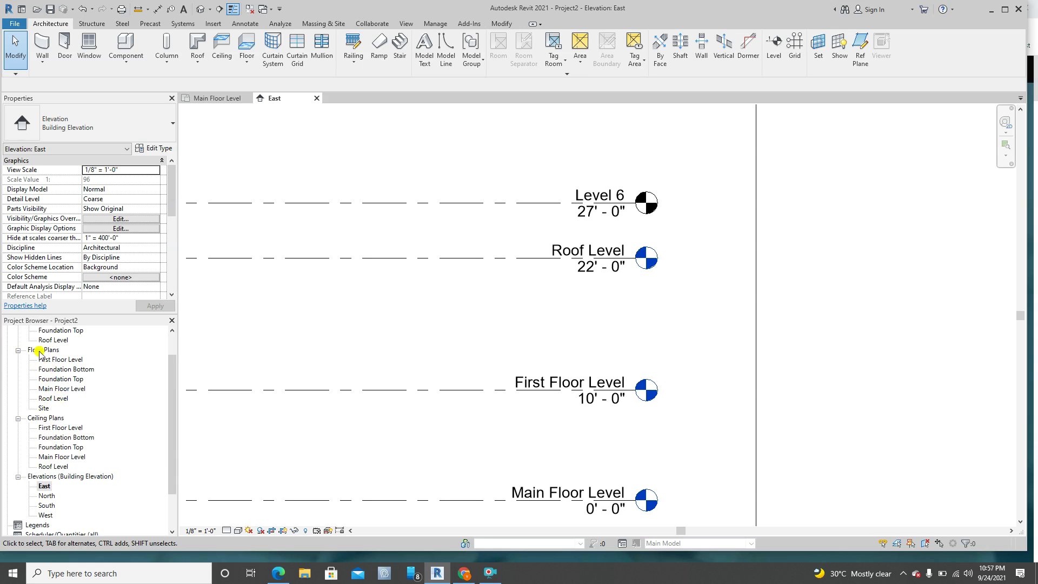
scroll(435, 326, down, 3)
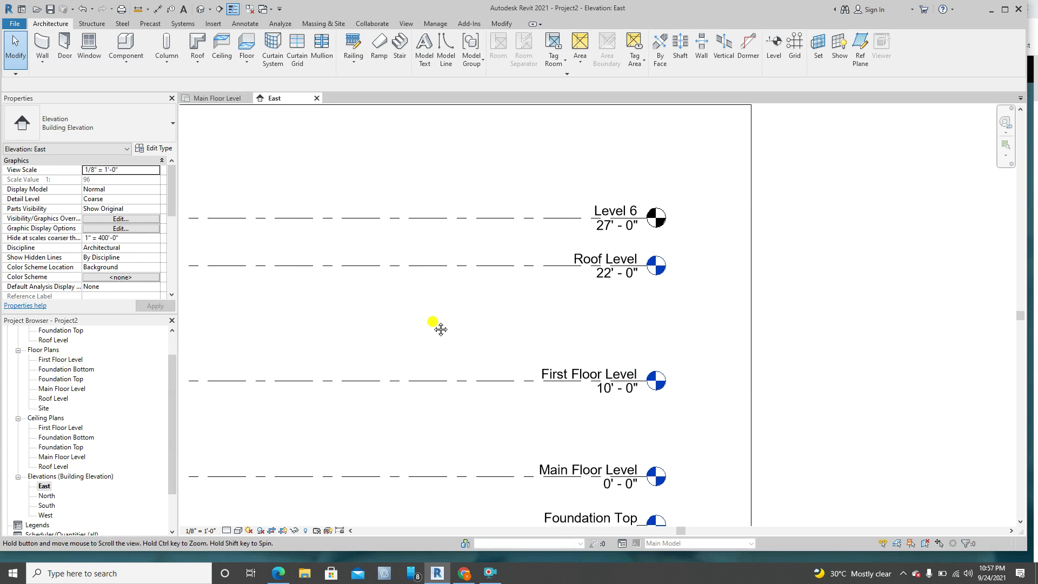
middle_drag(433, 324, 416, 324)
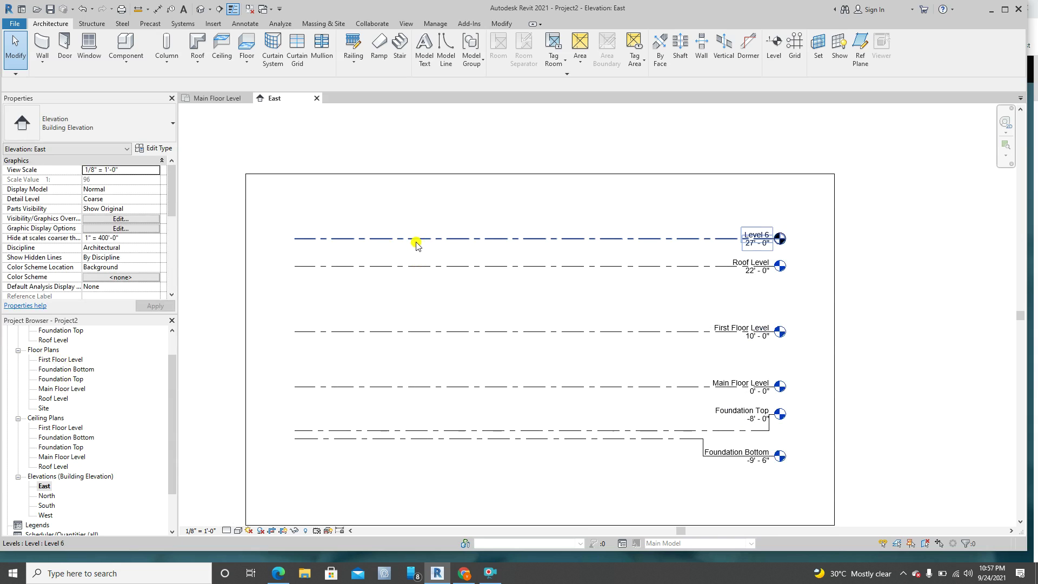
scroll(778, 238, up, 5)
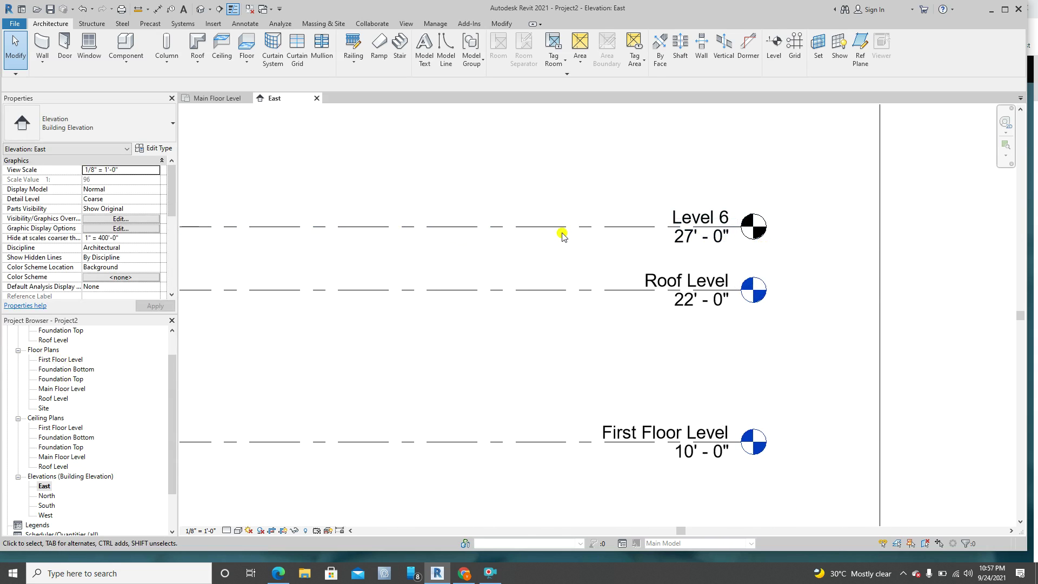
middle_drag(548, 241, 589, 246)
scroll(595, 243, down, 2)
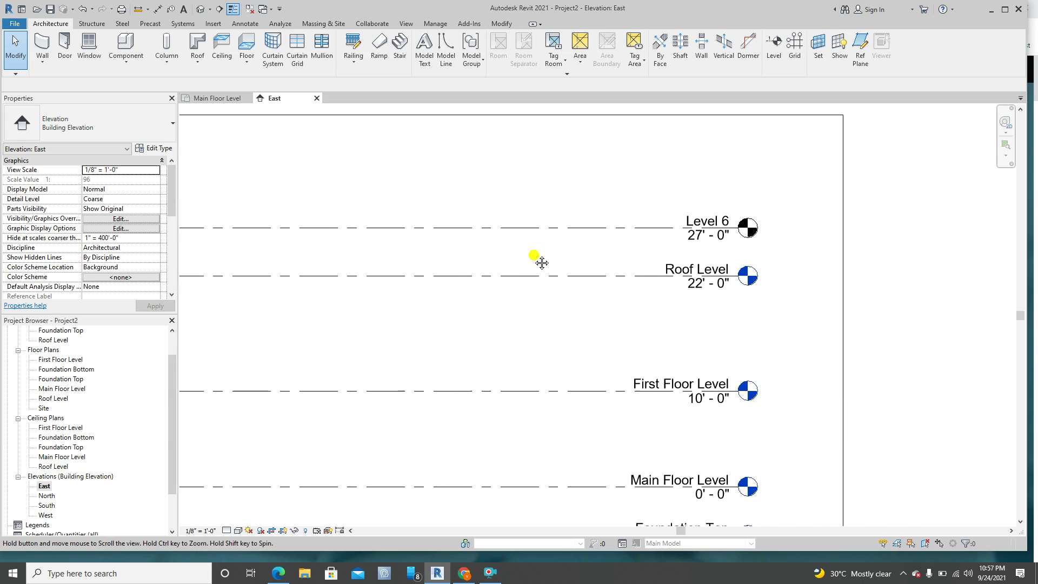
middle_drag(530, 260, 601, 251)
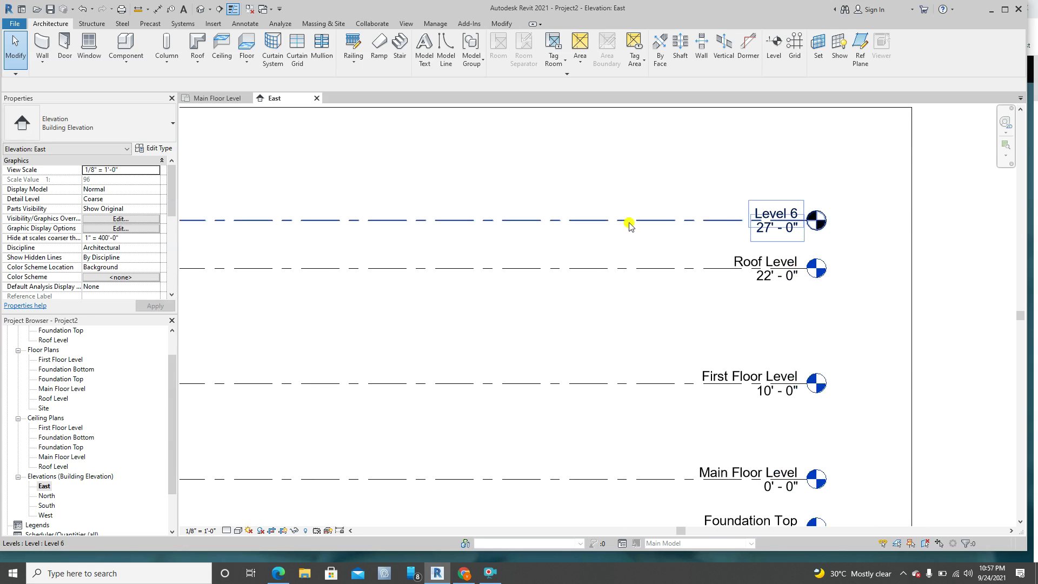
- Open the Main Floor Level floor plan
scroll(622, 228, down, 3)
middle_drag(453, 253, 470, 264)
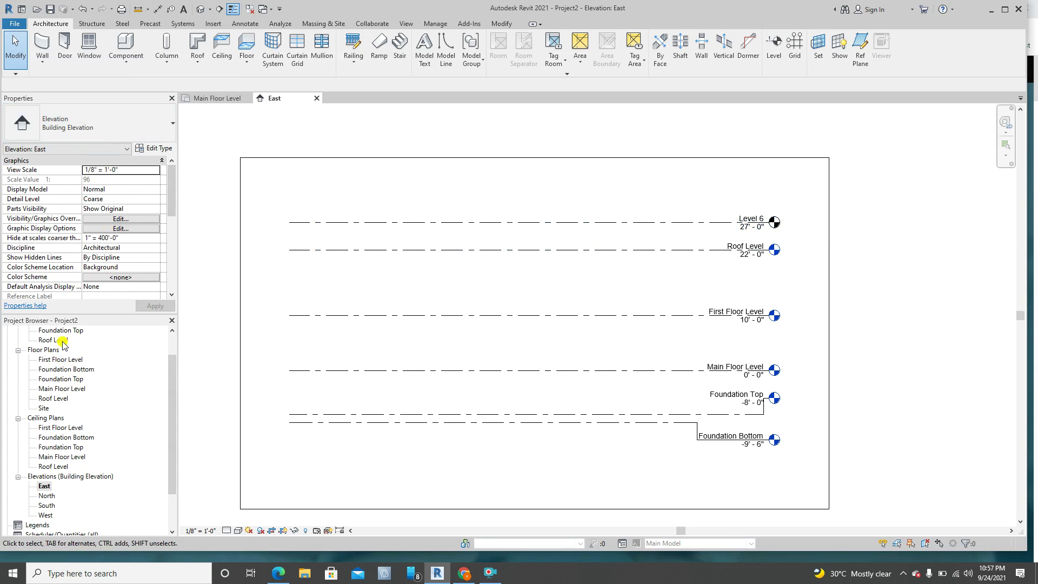
double_click(56, 389)
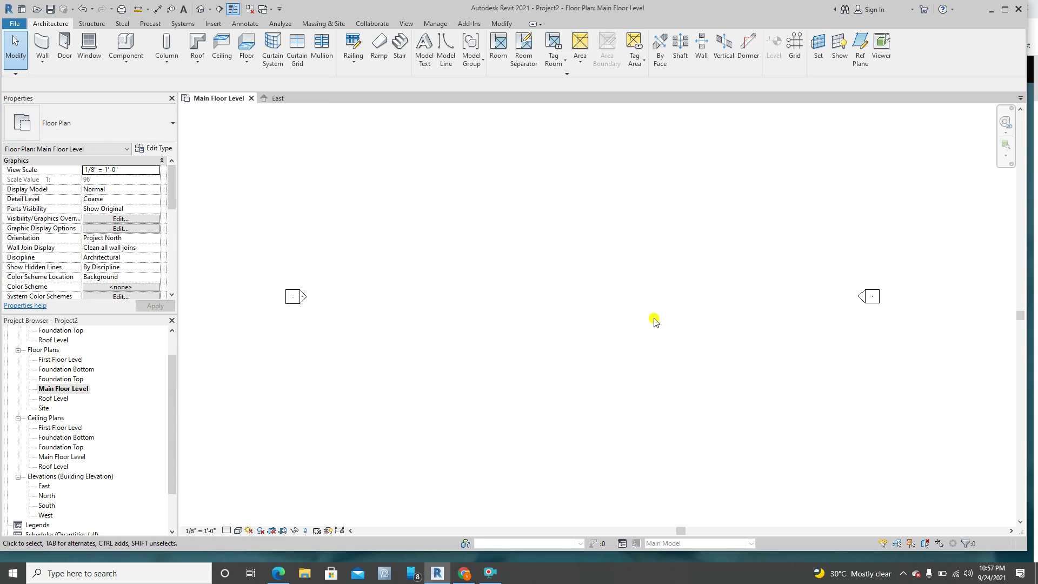
- Start a Generic - 8" wall with location line Finish Face: Exterior and top constraint Up to level: Level 6
scroll(643, 338, down, 1)
click(43, 46)
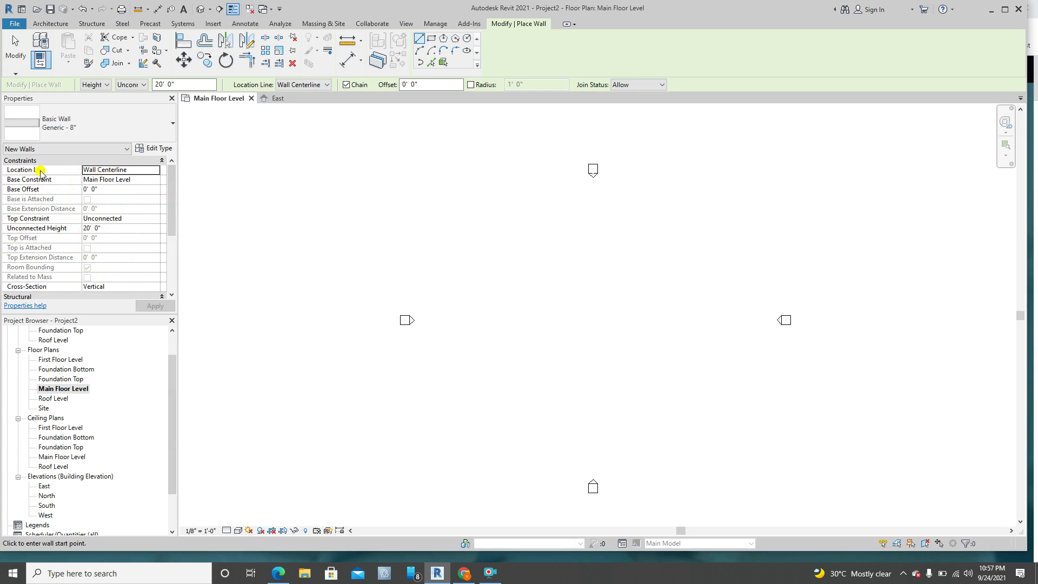
click(140, 172)
click(155, 170)
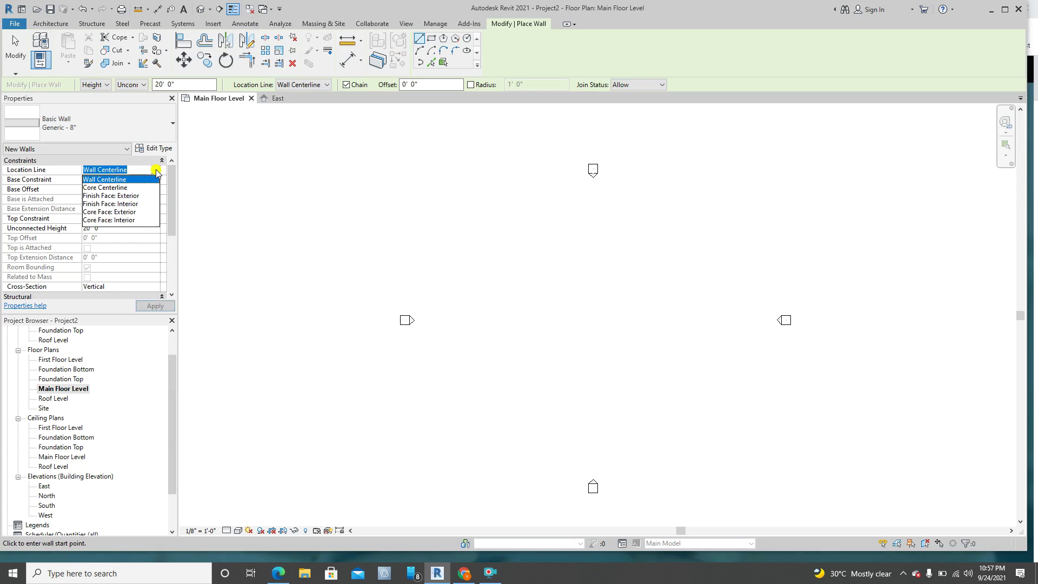
click(118, 196)
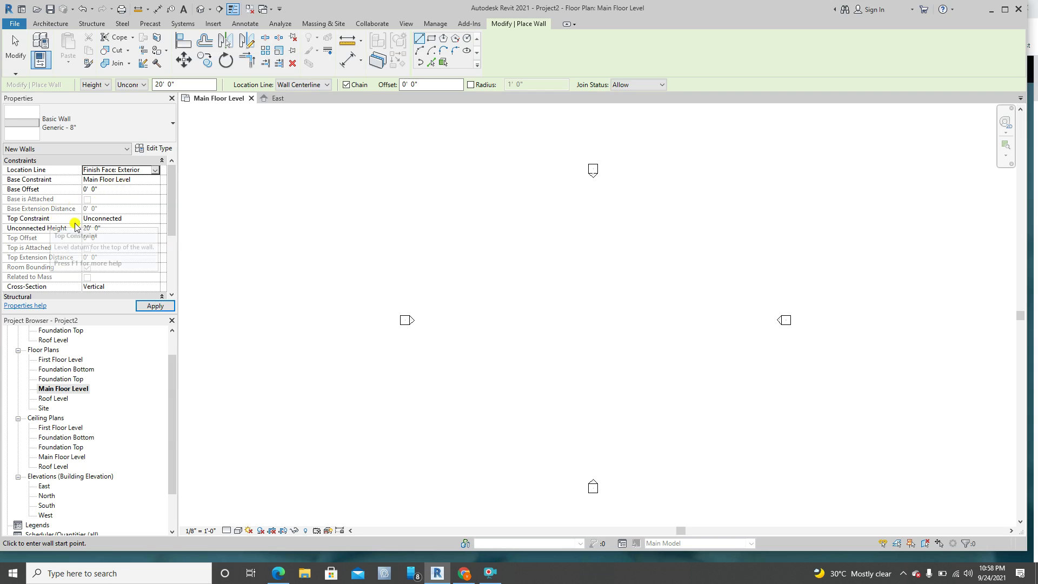
click(155, 218)
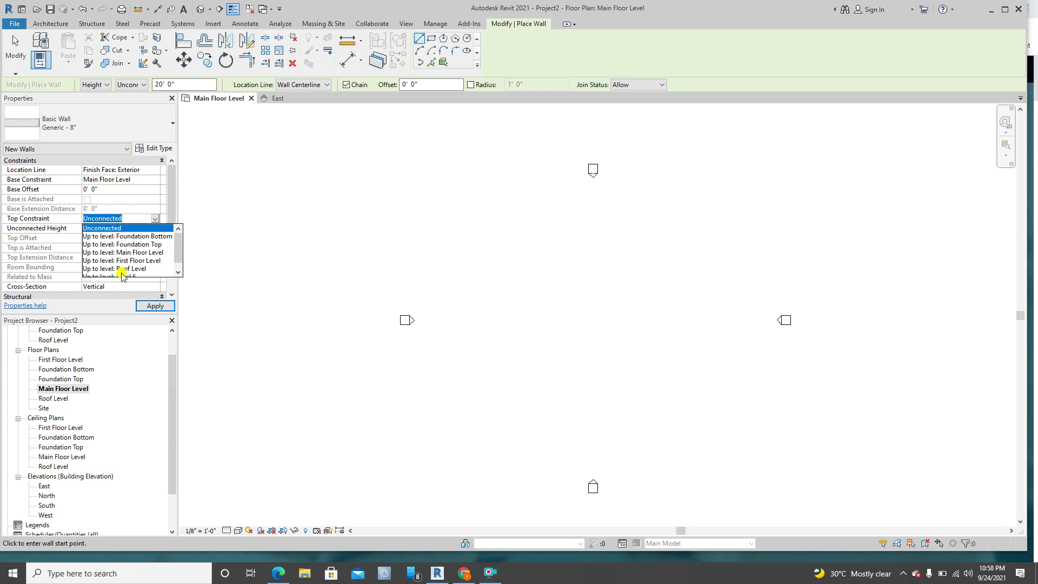
scroll(126, 269, down, 1)
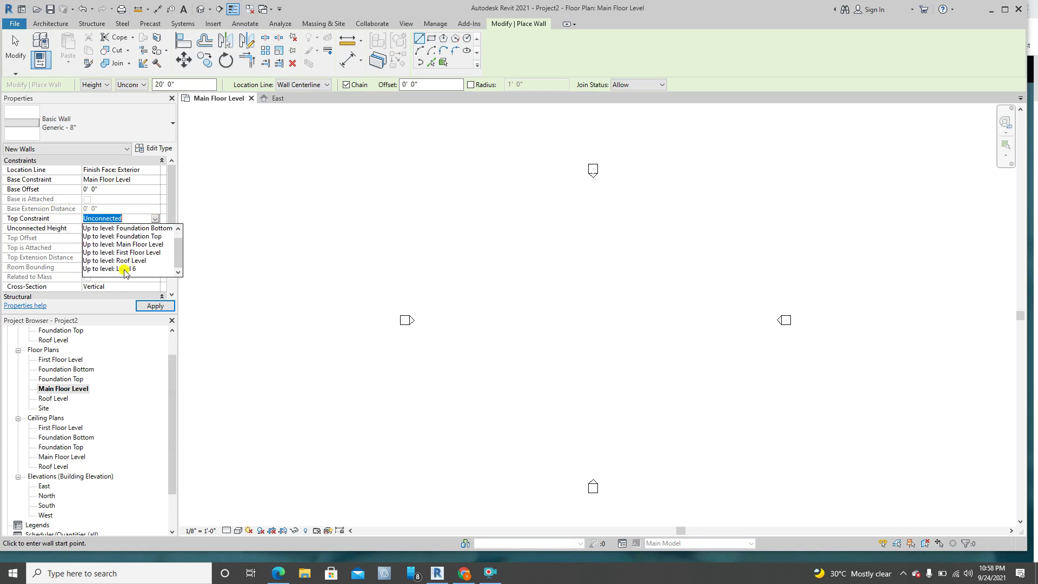
click(126, 268)
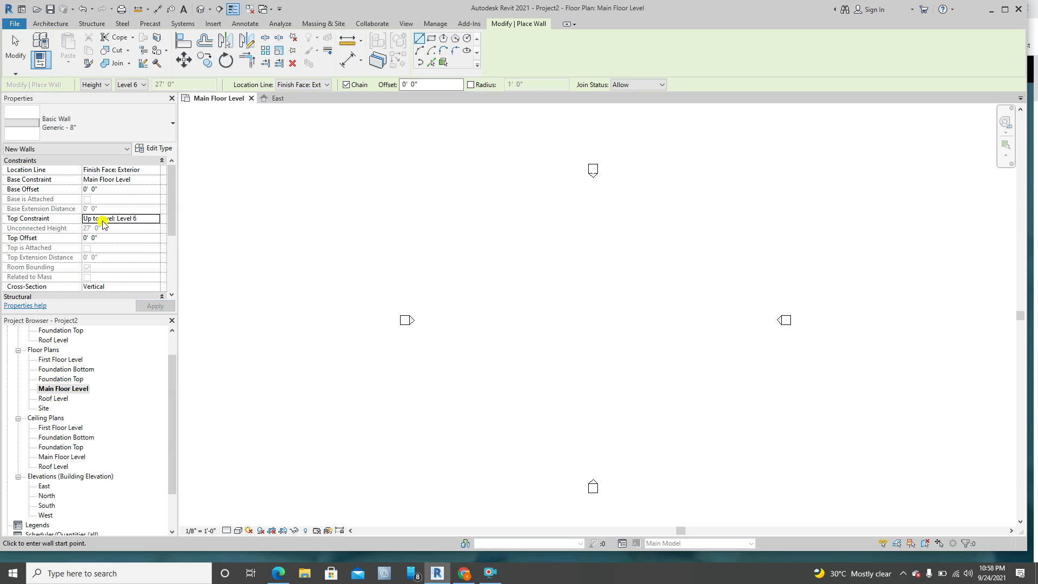
- Draw a closed L-shaped loop of exterior walls between the elevation markers, with a left wall about 51'-4" long and an upper wall about 27'-8" long
scroll(103, 224, down, 1)
scroll(105, 222, up, 1)
click(563, 391)
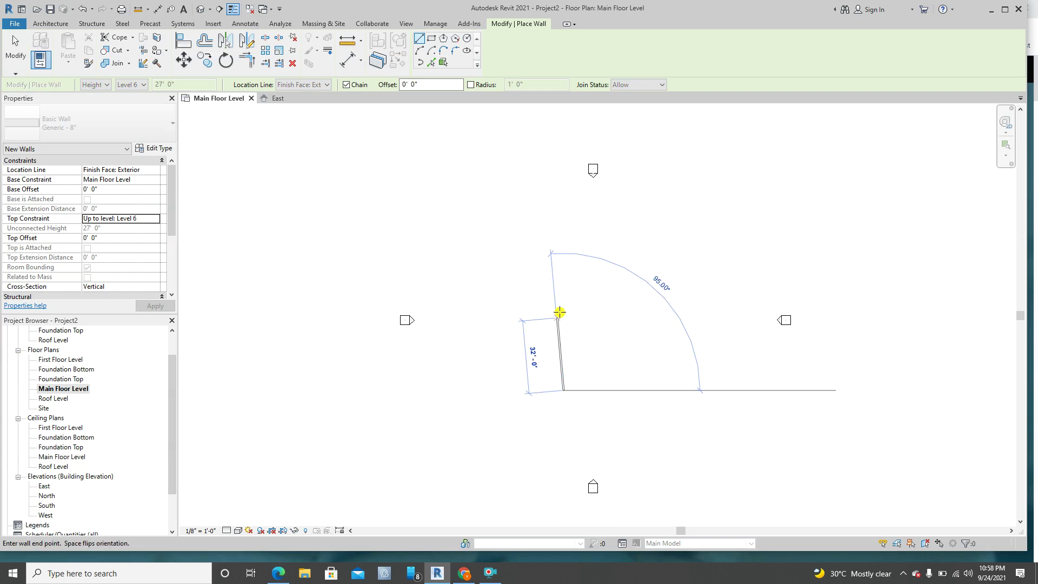
click(564, 274)
click(646, 273)
click(646, 227)
click(708, 228)
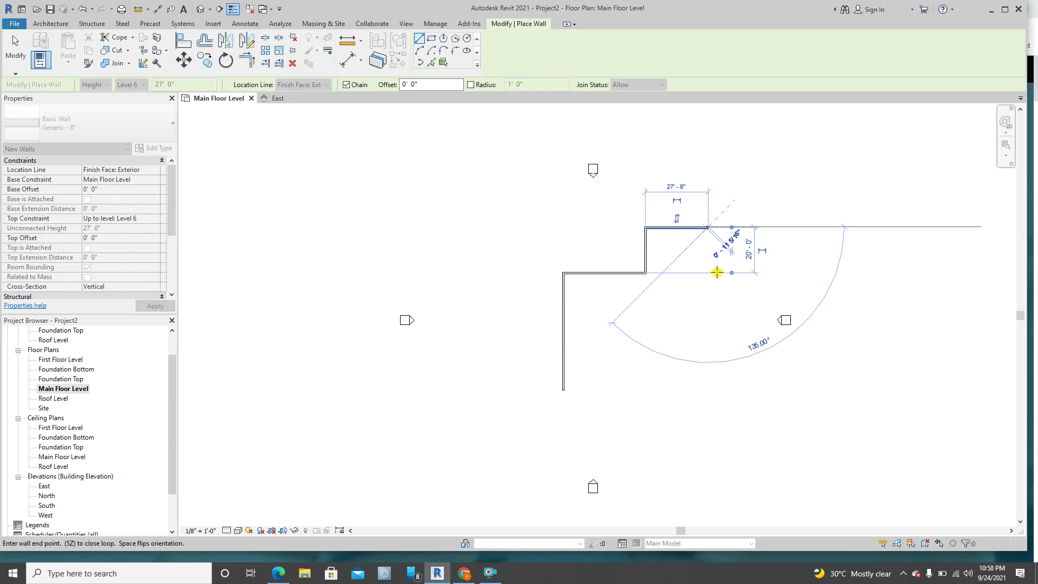
click(708, 390)
click(563, 389)
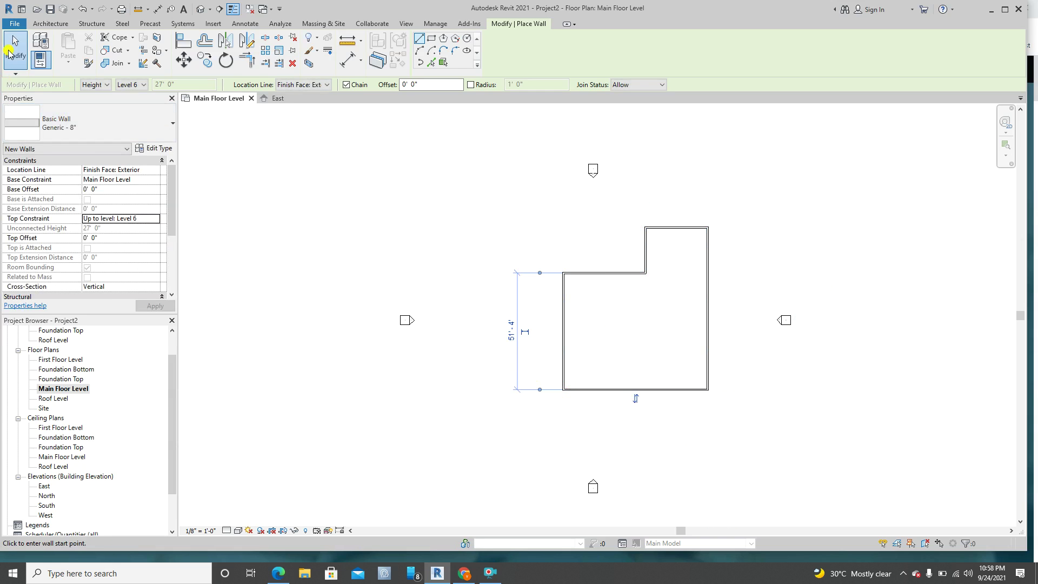
click(15, 53)
- Move the short vertical wall at the inner corner of the L to the left, narrowing the notch
middle_drag(661, 302, 611, 290)
scroll(611, 289, up, 3)
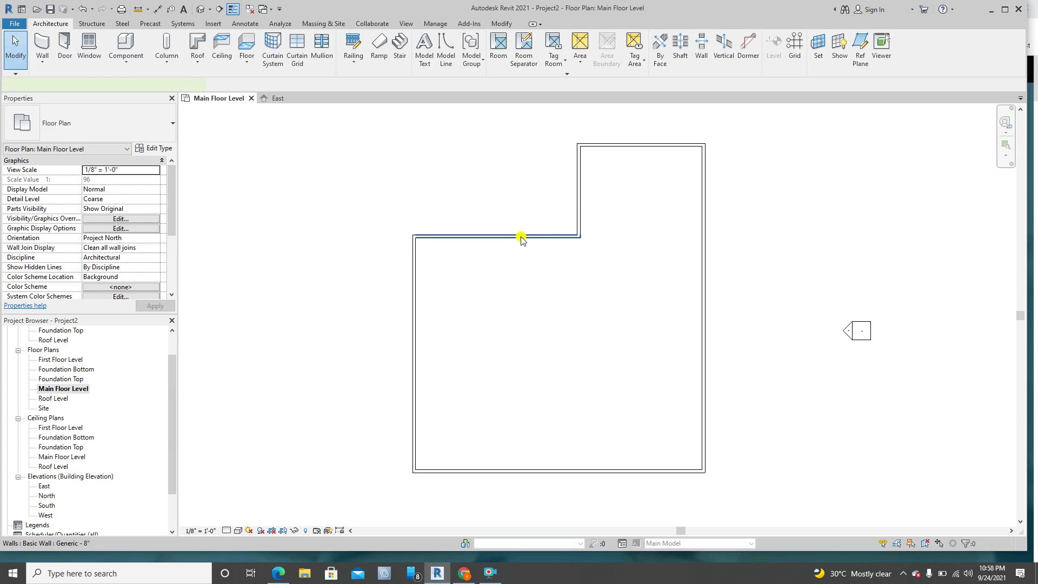
click(580, 184)
drag(581, 182, 510, 185)
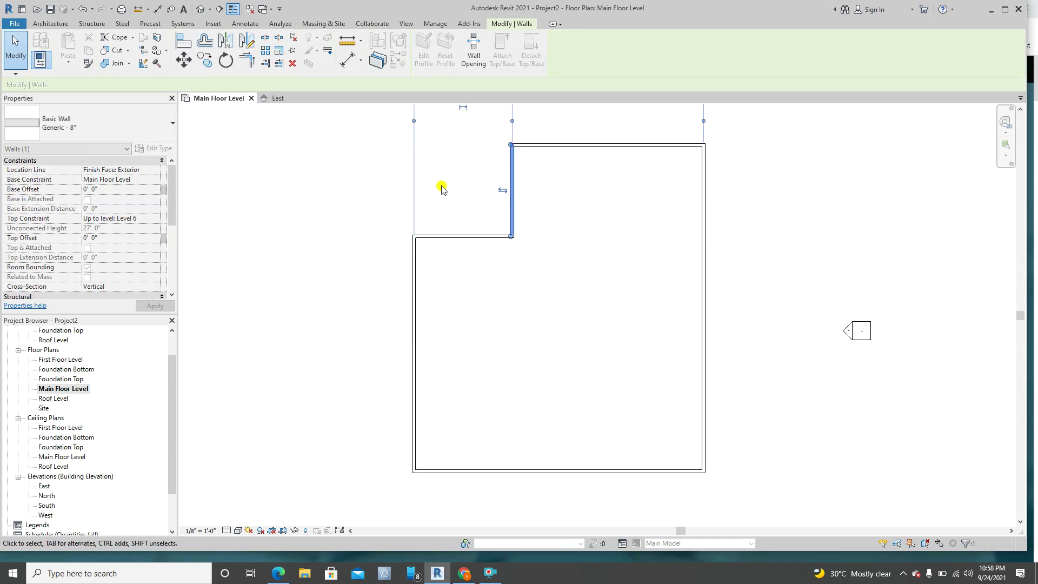
click(440, 186)
scroll(498, 192, down, 2)
- In the East elevation, set the detail level to Fine and the visual style to Shaded
click(275, 98)
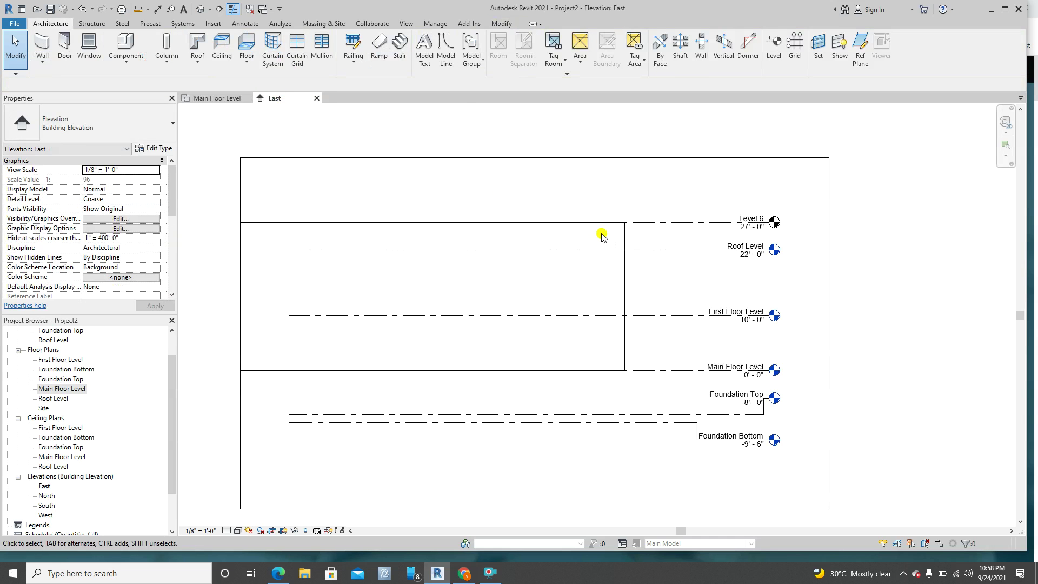
scroll(544, 304, up, 2)
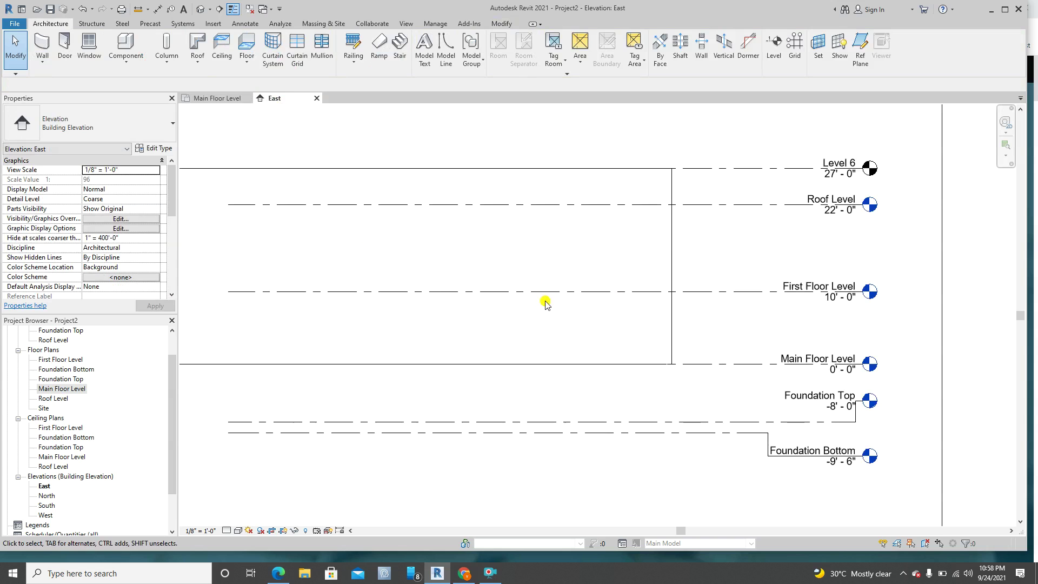
click(226, 532)
click(238, 519)
click(238, 530)
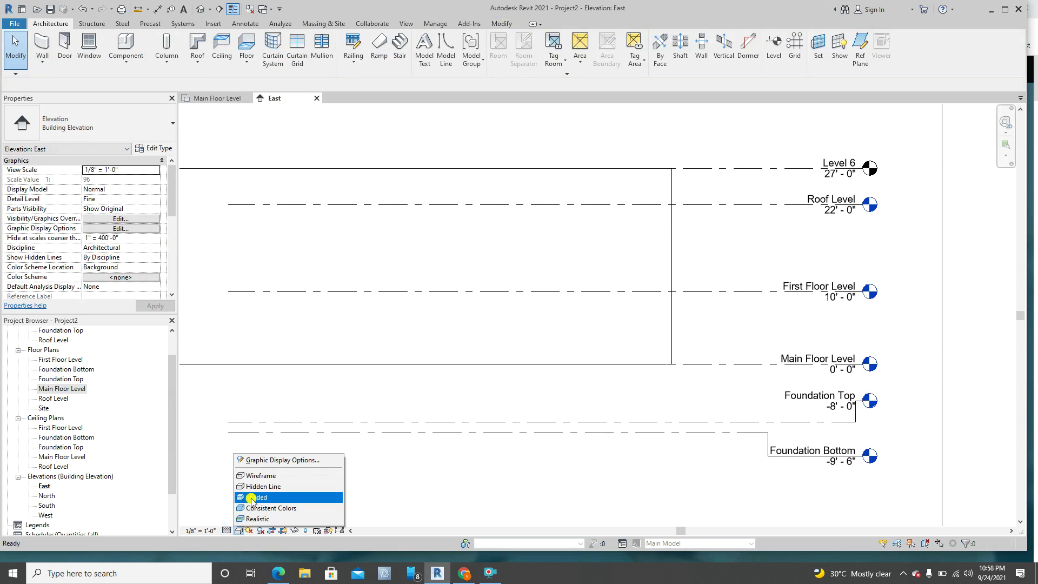
click(251, 497)
scroll(456, 373, down, 3)
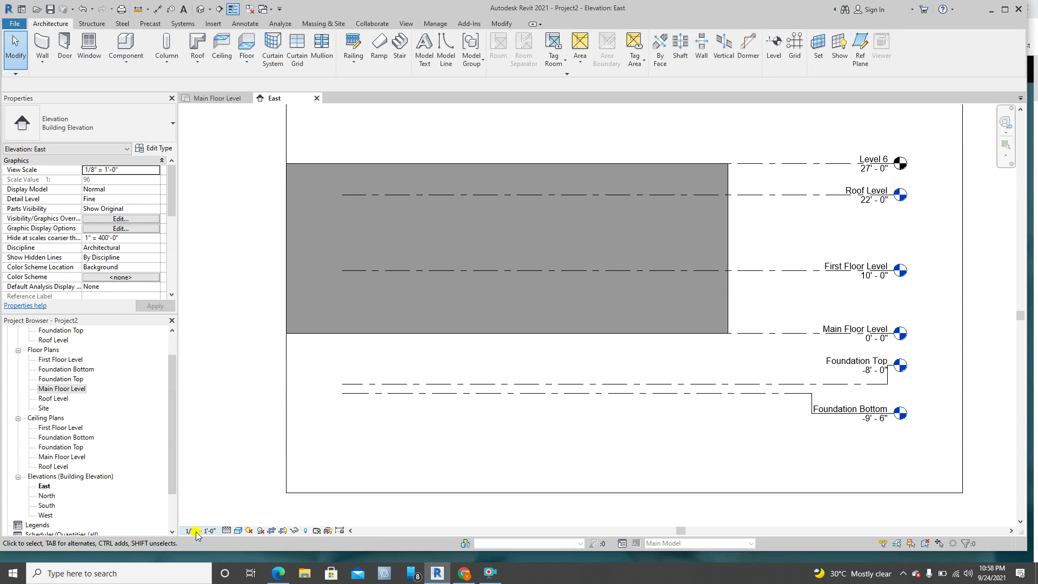
click(238, 531)
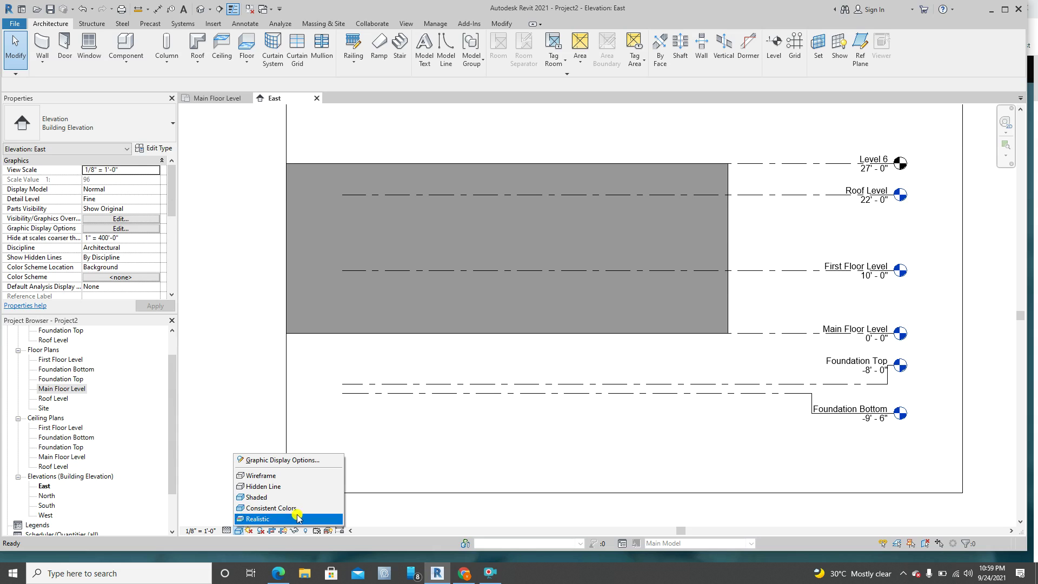
click(240, 531)
click(241, 531)
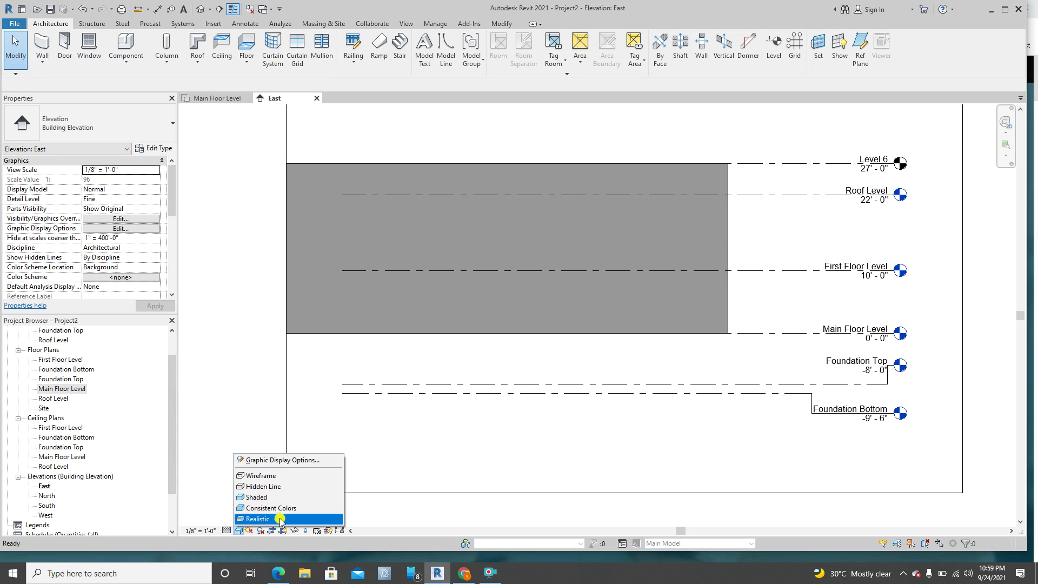
click(227, 532)
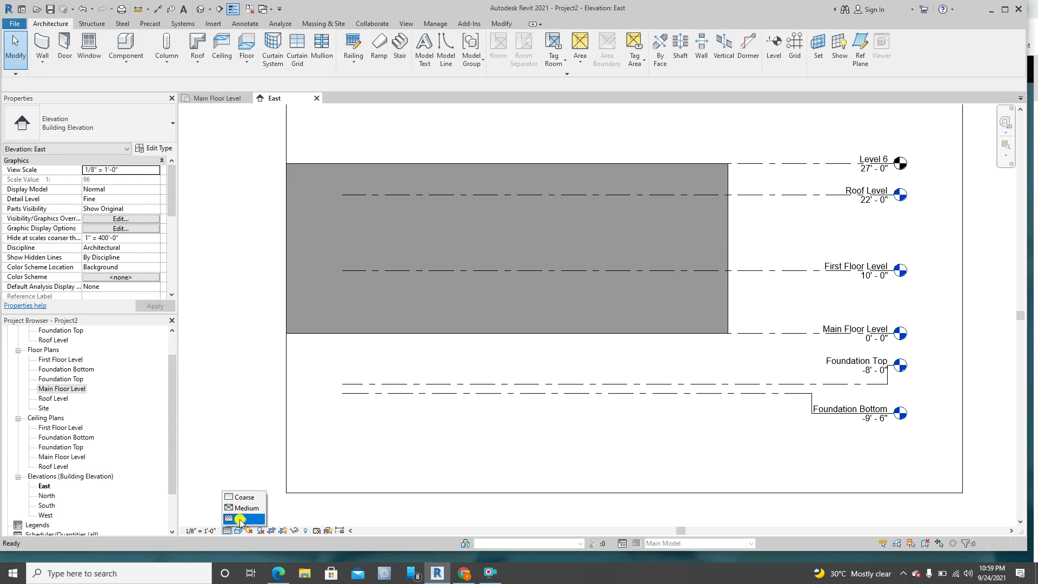
click(236, 519)
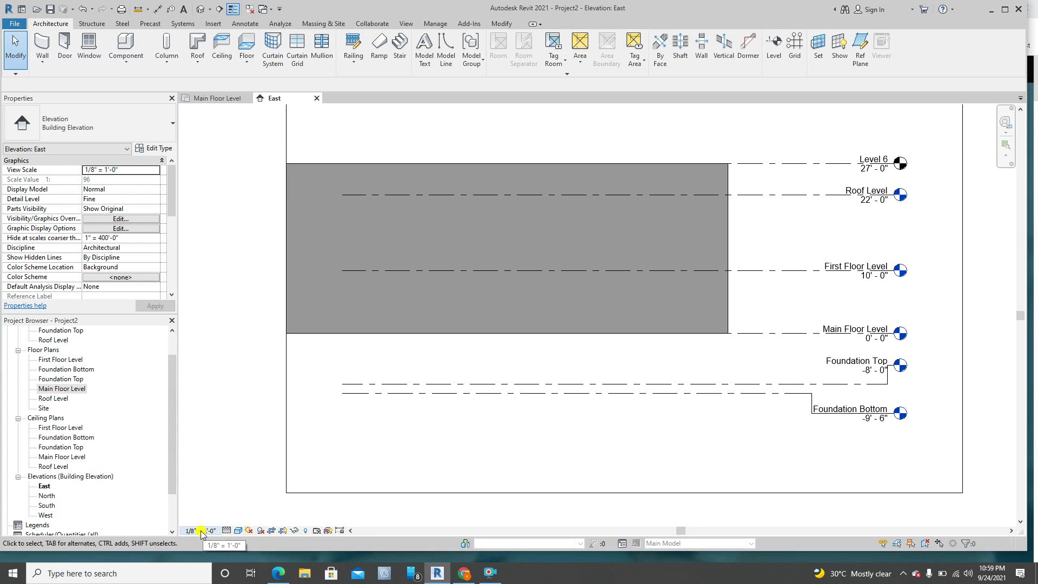
- Check the wall's base and top constraints against the levels in the East elevation and compare it with the Main Floor Level plan
scroll(448, 373, down, 2)
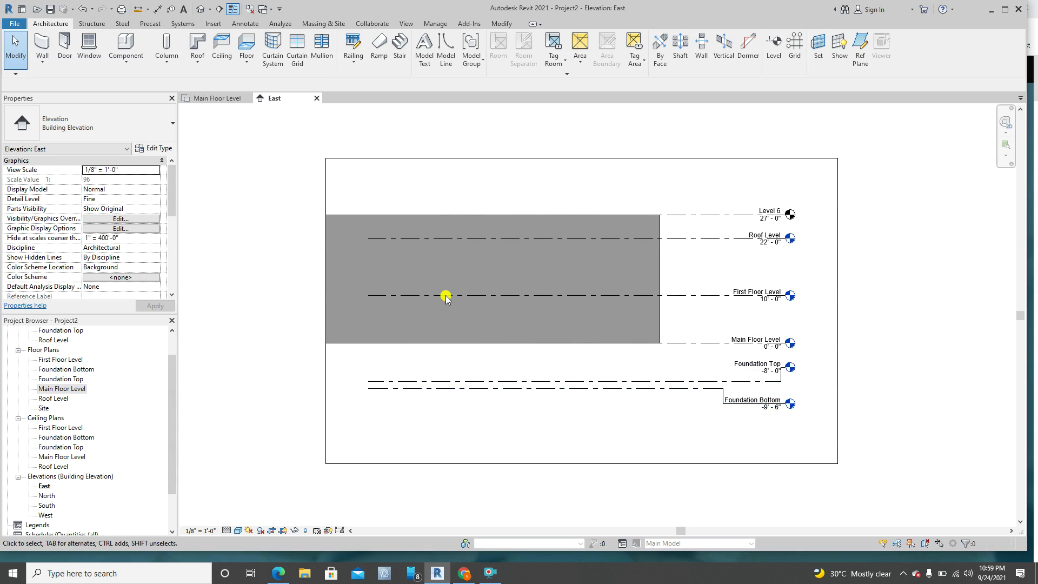
click(445, 216)
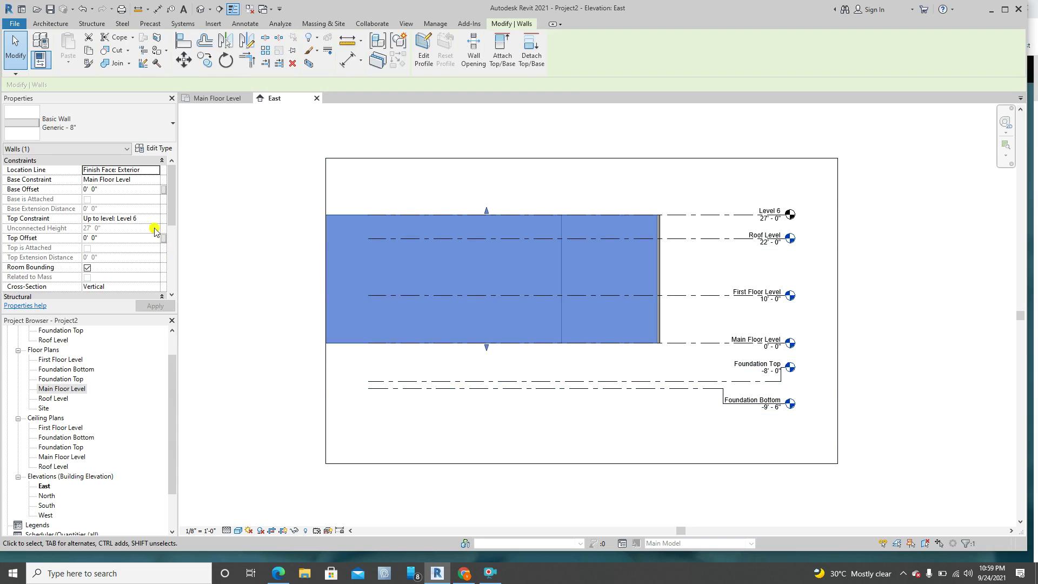
scroll(709, 344, up, 2)
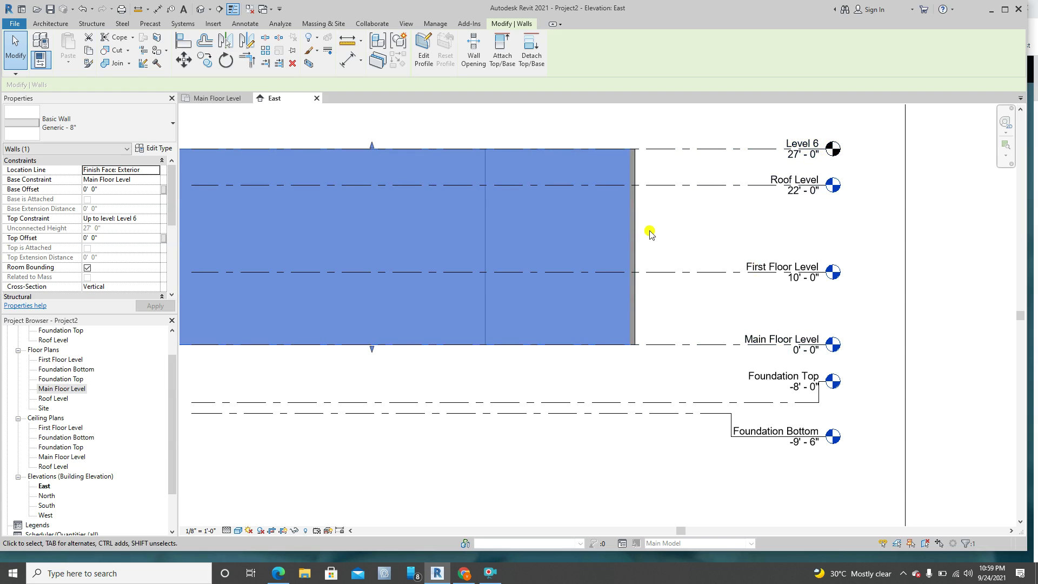
scroll(704, 238, down, 3)
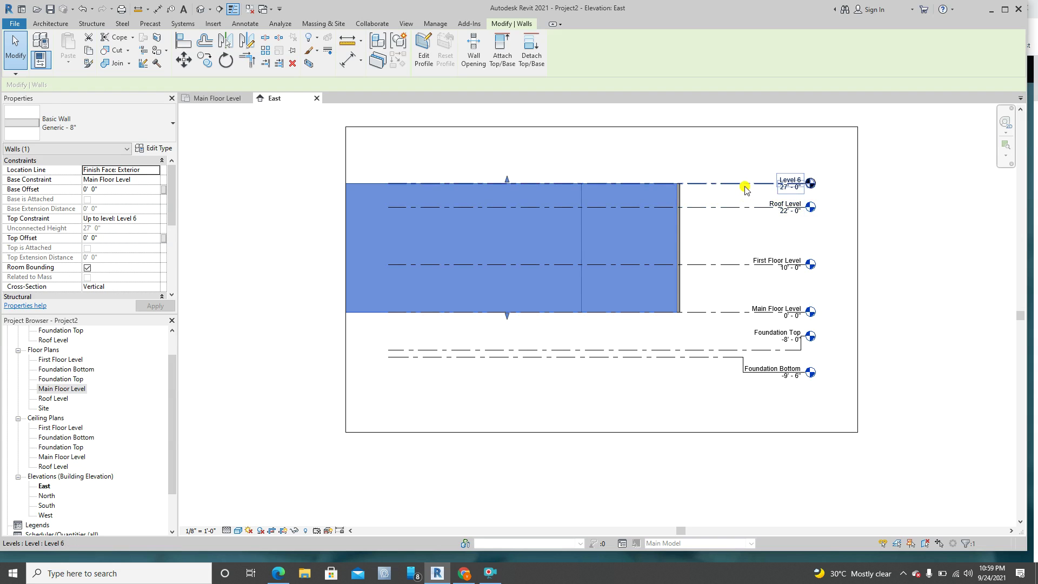
scroll(460, 341, down, 1)
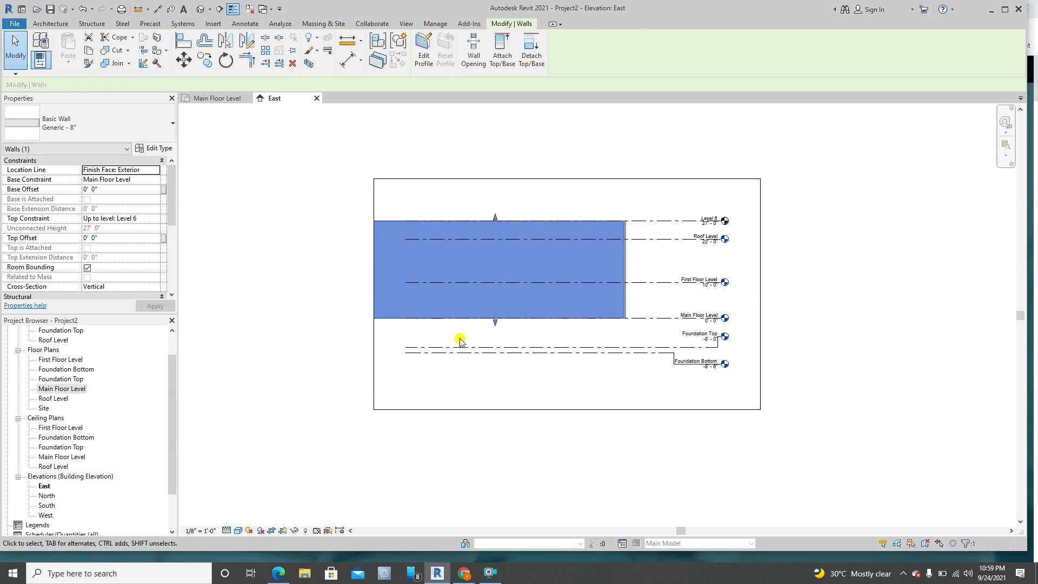
click(301, 290)
click(216, 97)
scroll(528, 252, up, 1)
scroll(535, 273, down, 2)
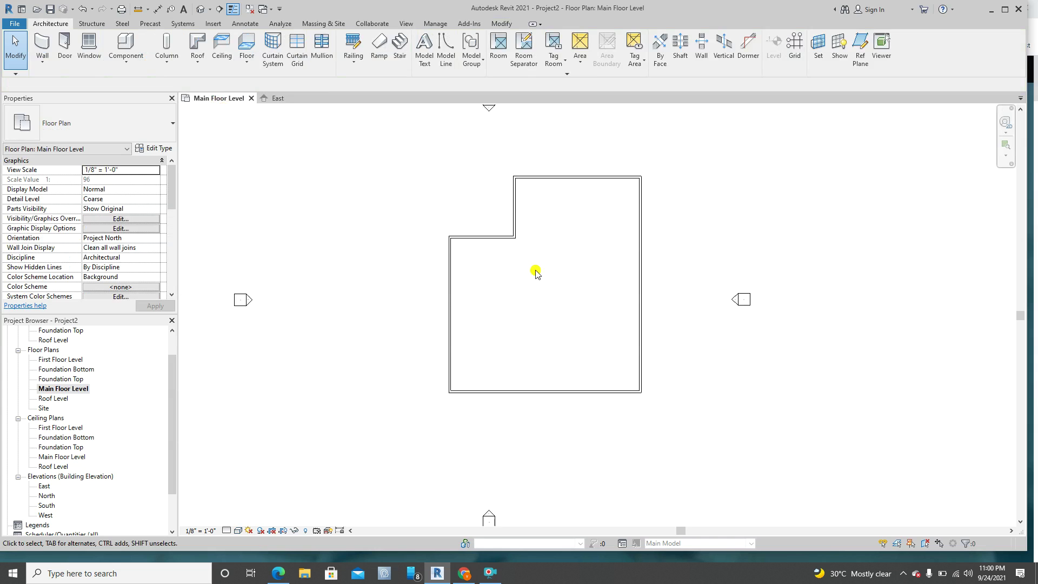
click(290, 97)
scroll(556, 232, up, 3)
scroll(488, 220, down, 4)
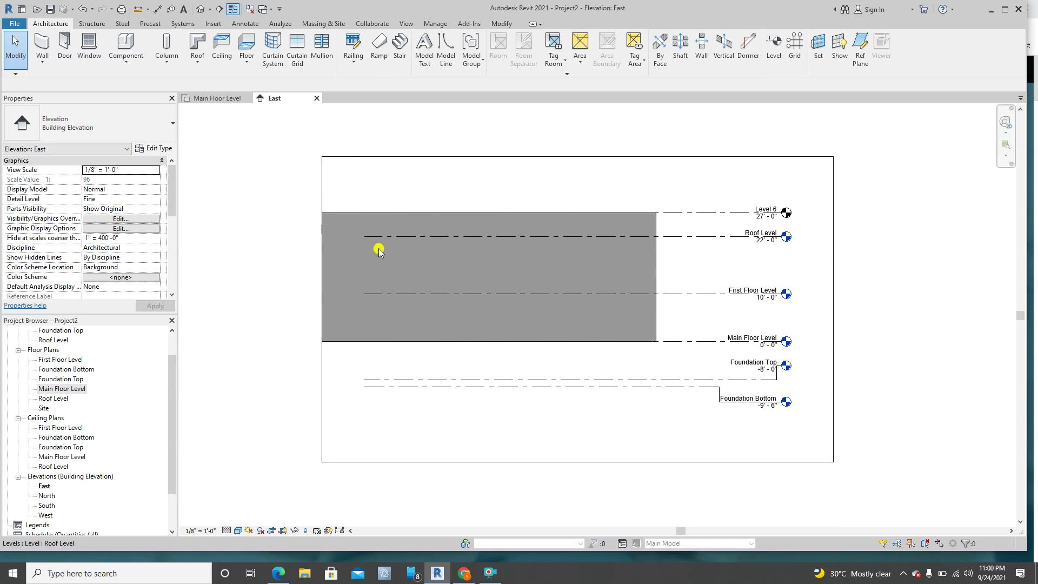
- Hide the crop region in the East elevation
click(720, 216)
scroll(324, 222, up, 1)
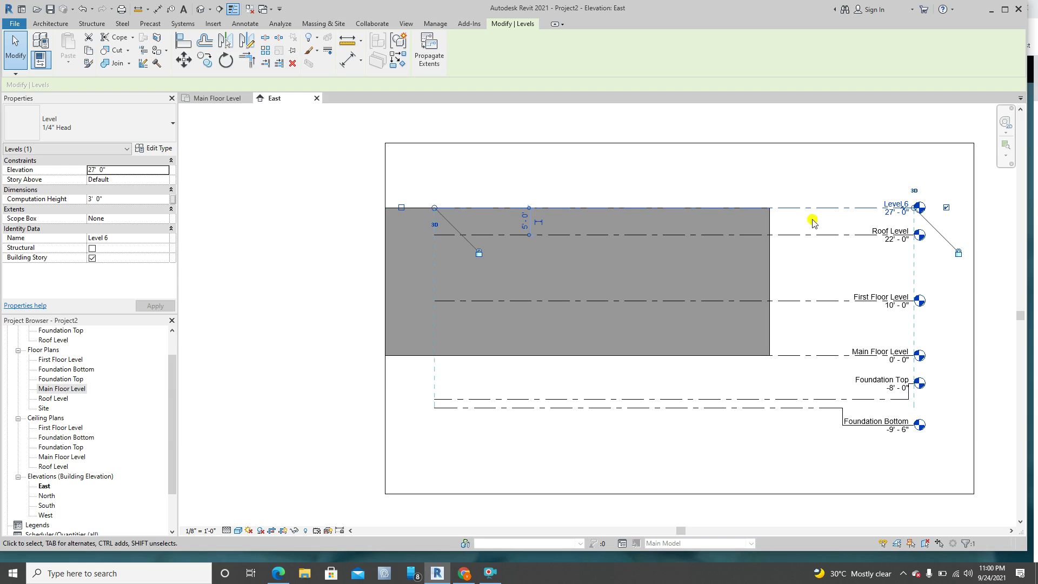
scroll(767, 227, down, 2)
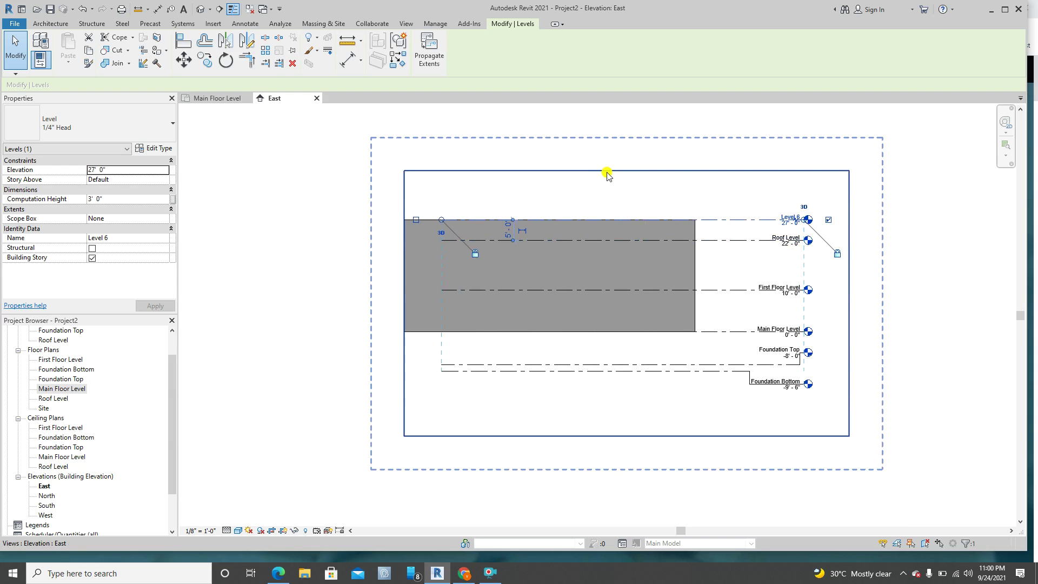
scroll(577, 168, down, 1)
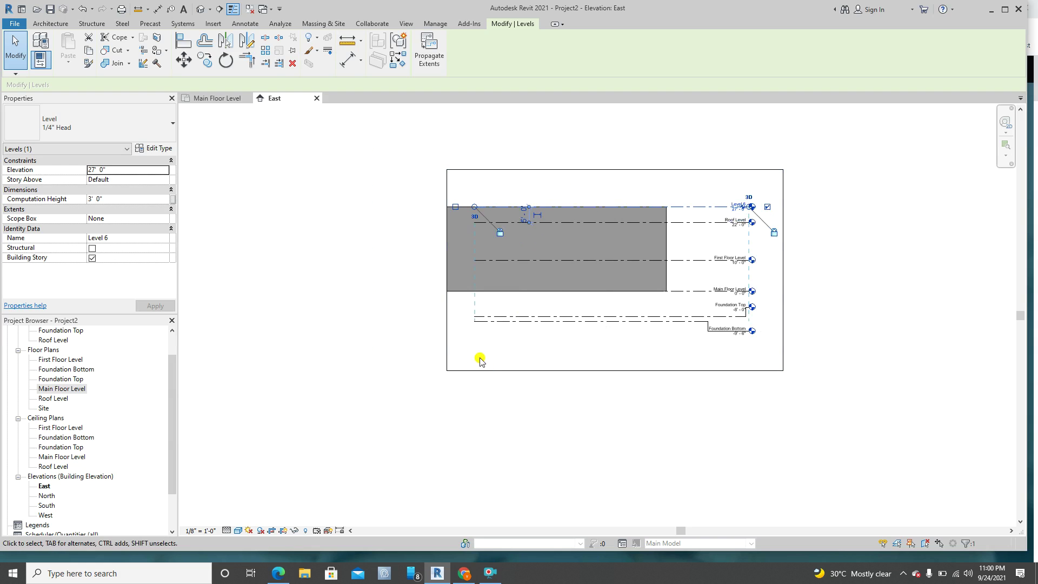
click(284, 537)
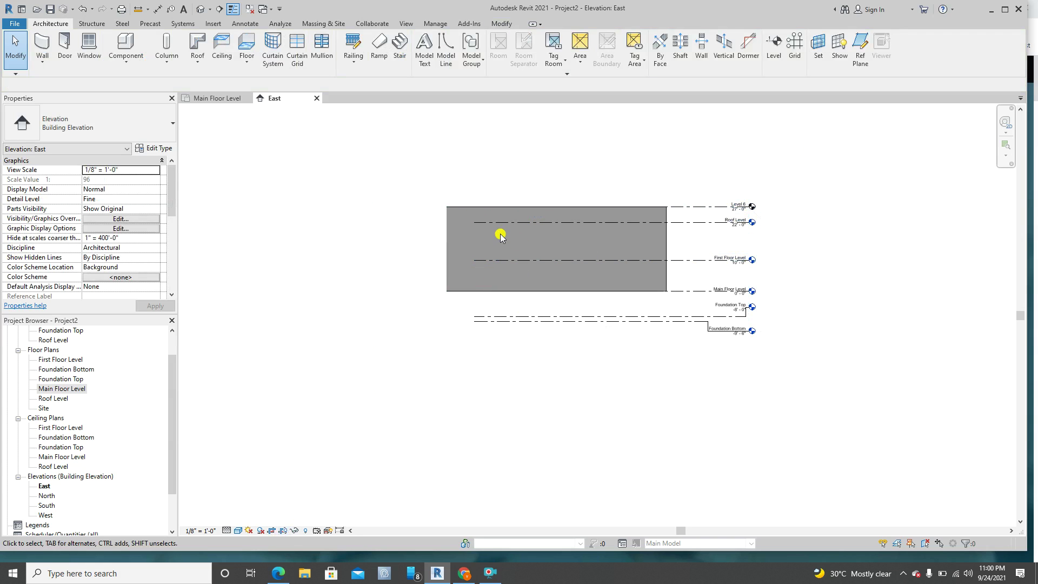
- Extend the left ends of all the aligned levels beyond the wall's left edge using the Foundation Bottom level
scroll(500, 241, up, 2)
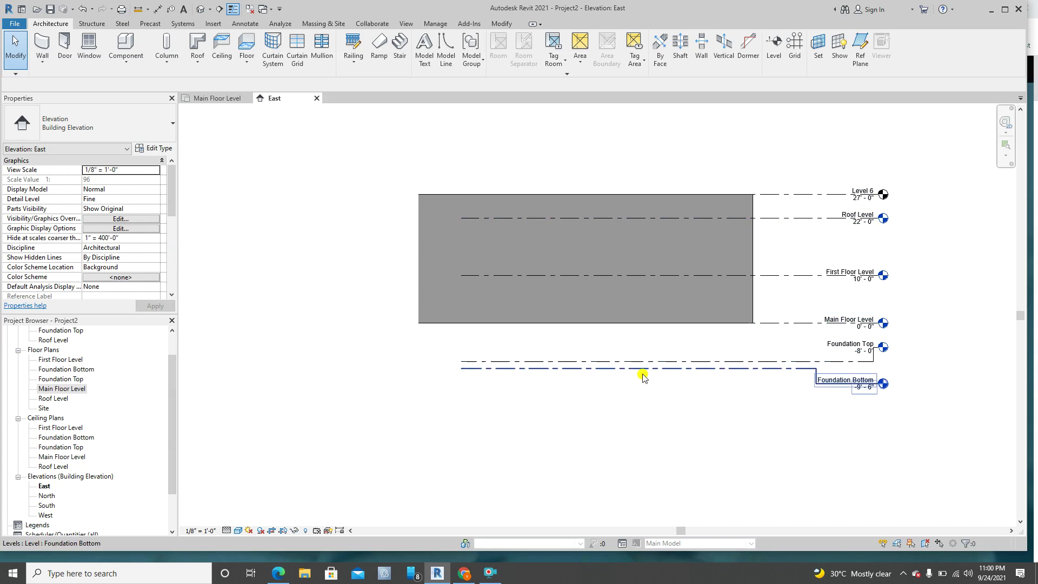
scroll(454, 373, up, 2)
click(519, 373)
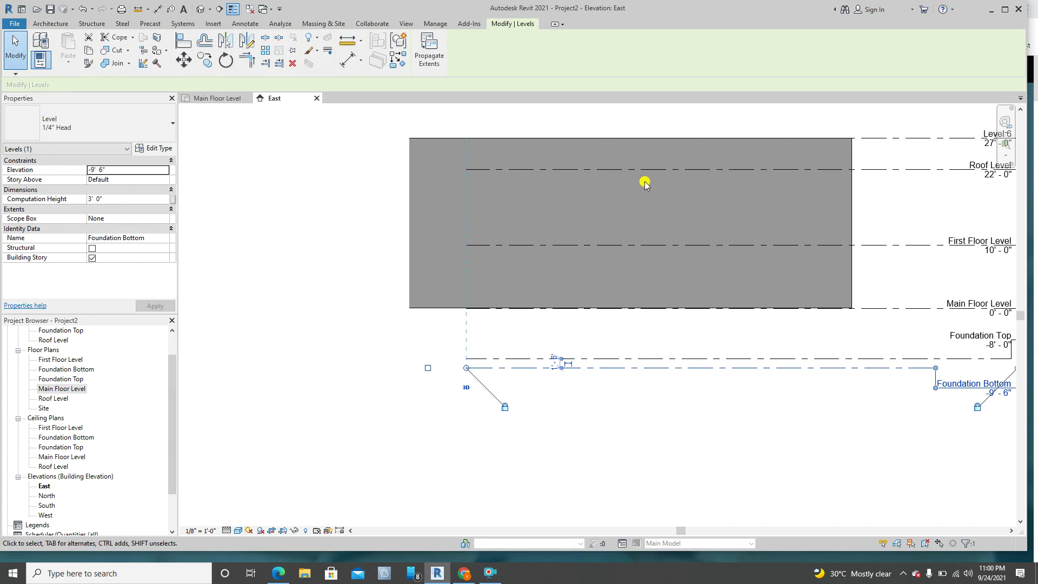
drag(466, 372, 364, 371)
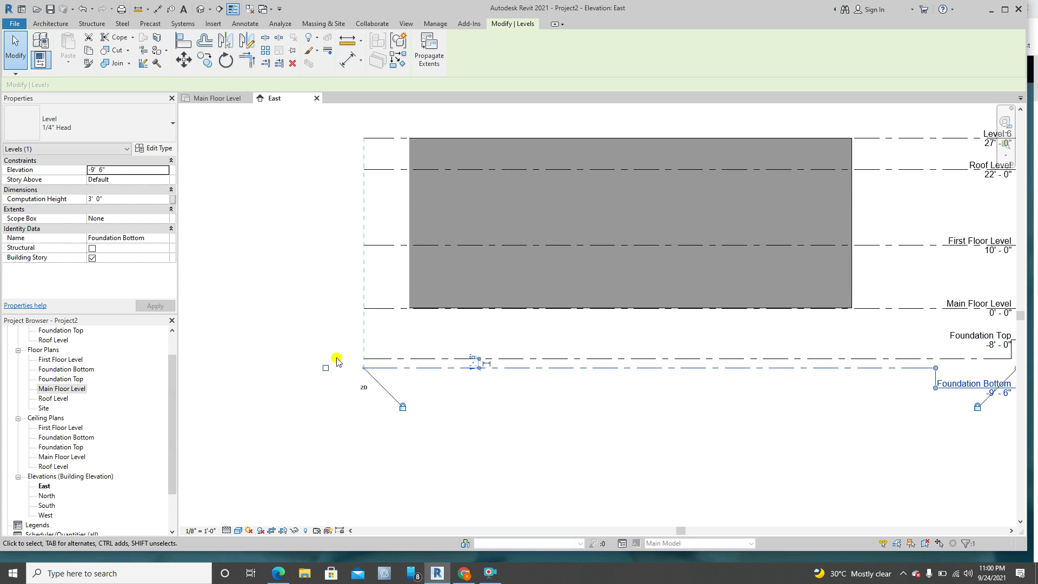
scroll(336, 318, down, 1)
click(311, 288)
scroll(428, 282, down, 1)
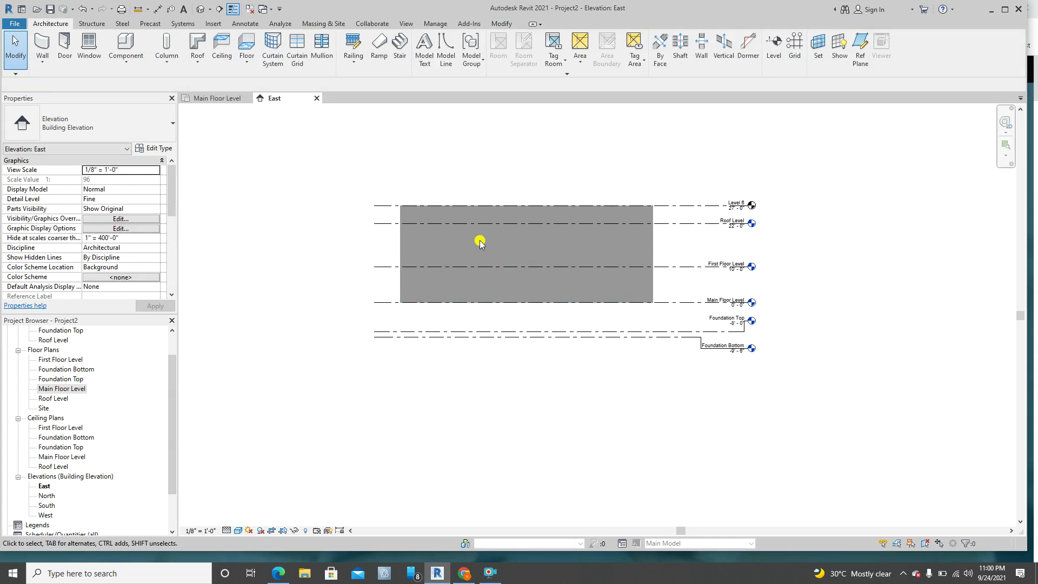
- Pull the right ends and heads of all the aligned levels closer to the wall's right edge using Level 6
scroll(489, 241, up, 2)
scroll(802, 231, up, 1)
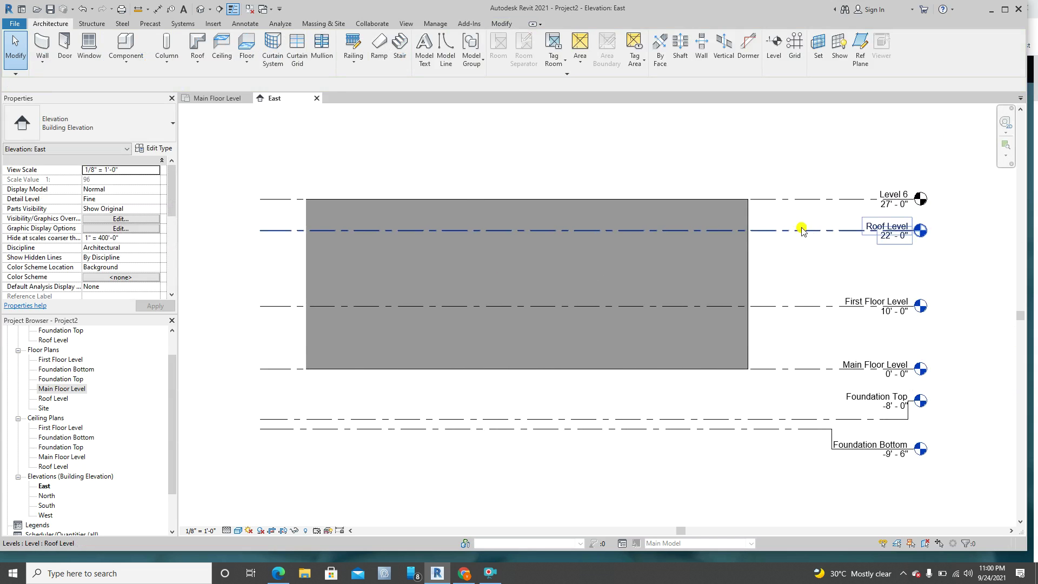
click(831, 199)
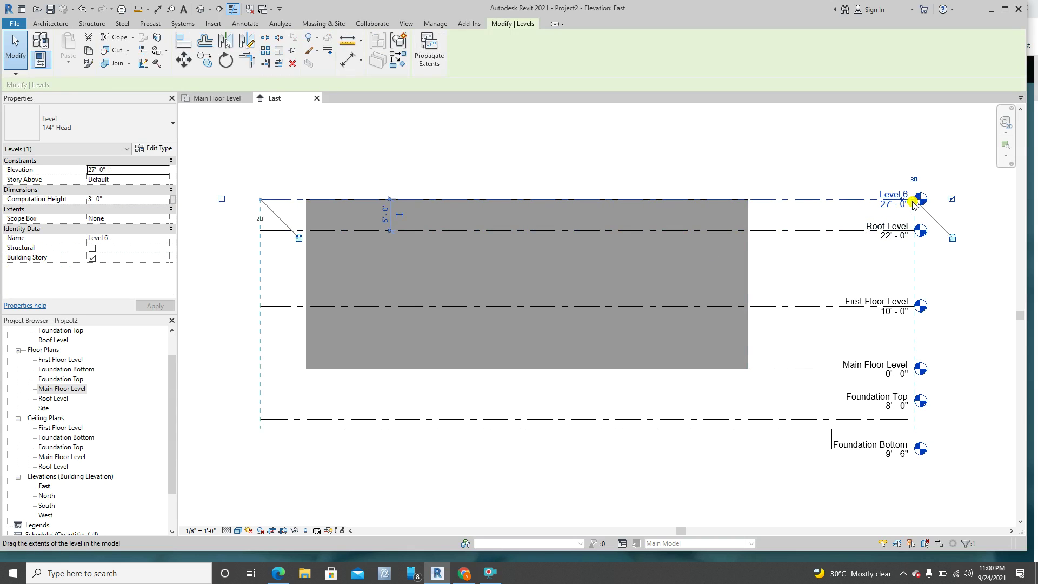
scroll(917, 203, up, 2)
drag(911, 205, 813, 202)
click(626, 153)
scroll(665, 162, down, 5)
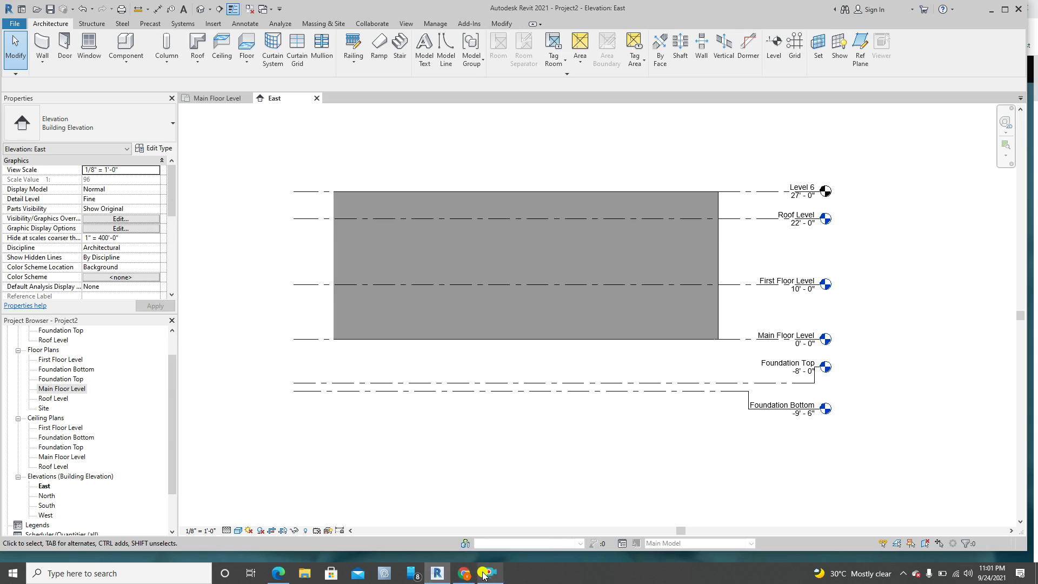
mouse_move(489, 578)
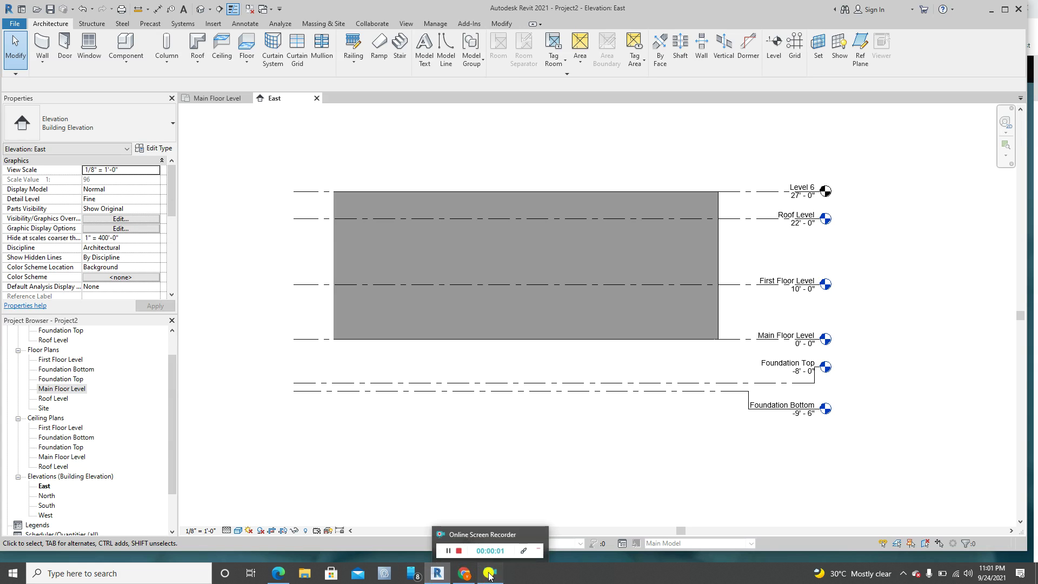
click(489, 576)
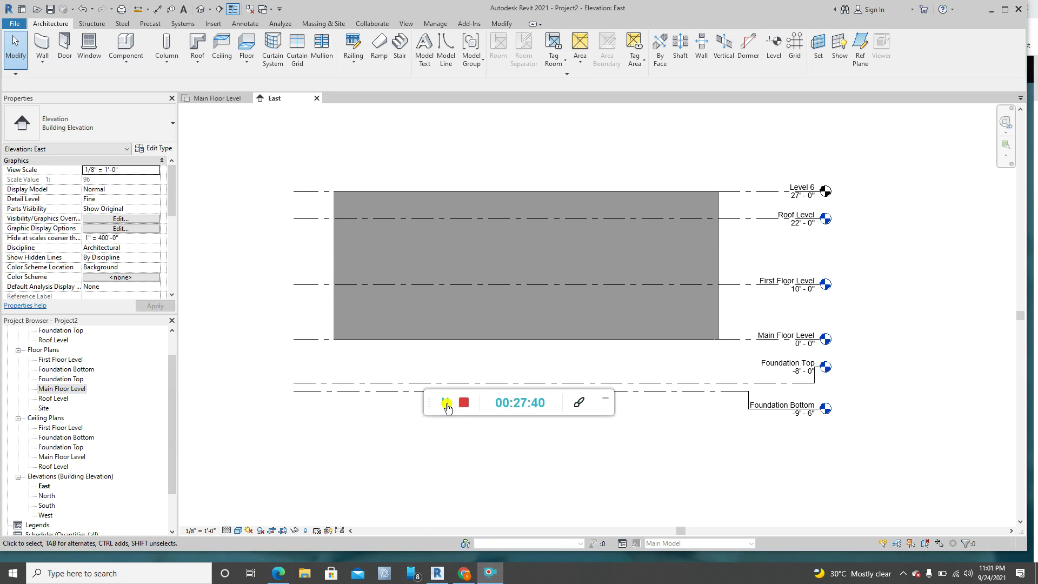